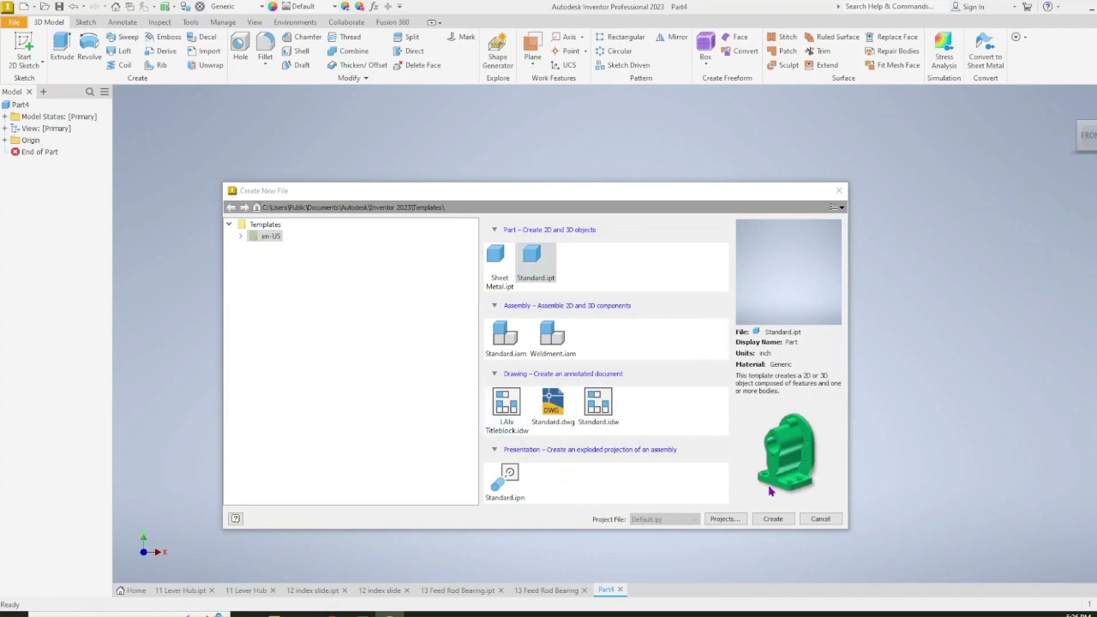
# Start a sketch on the XY plane and draw a base rectangle about 1.35 in wide, with its lower edge on the horizontal axis
pyautogui.click(823, 520)
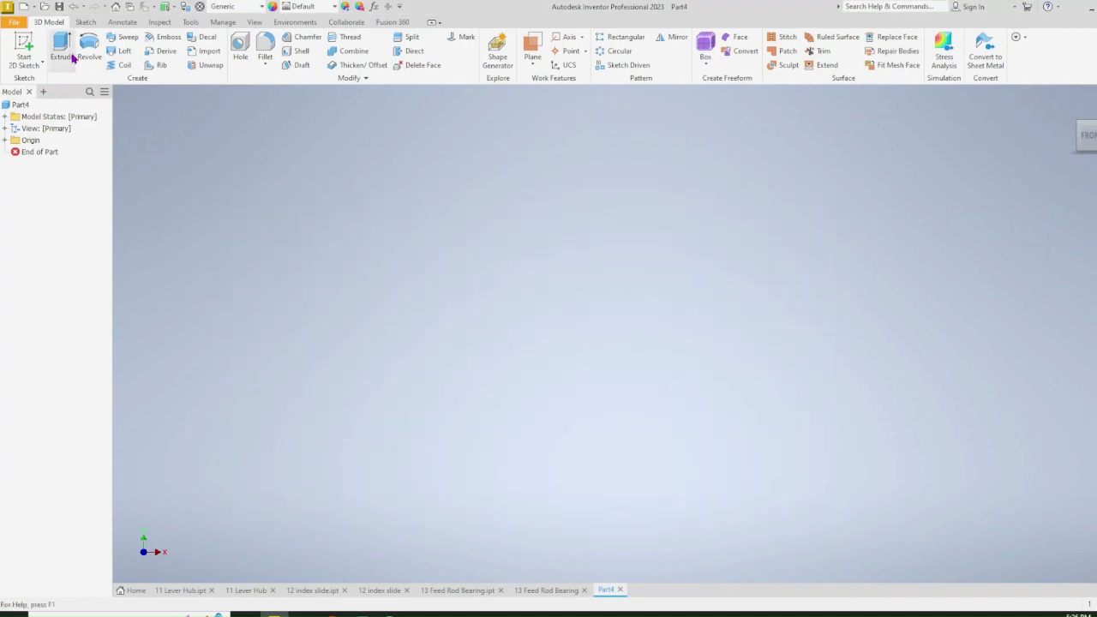
pyautogui.click(24, 45)
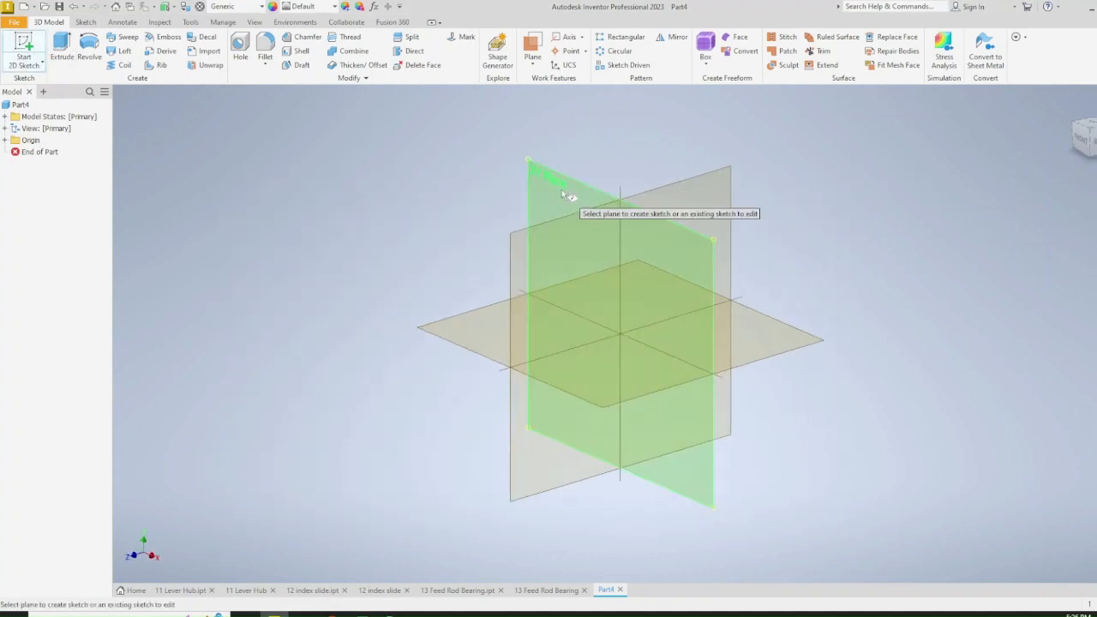
pyautogui.click(561, 189)
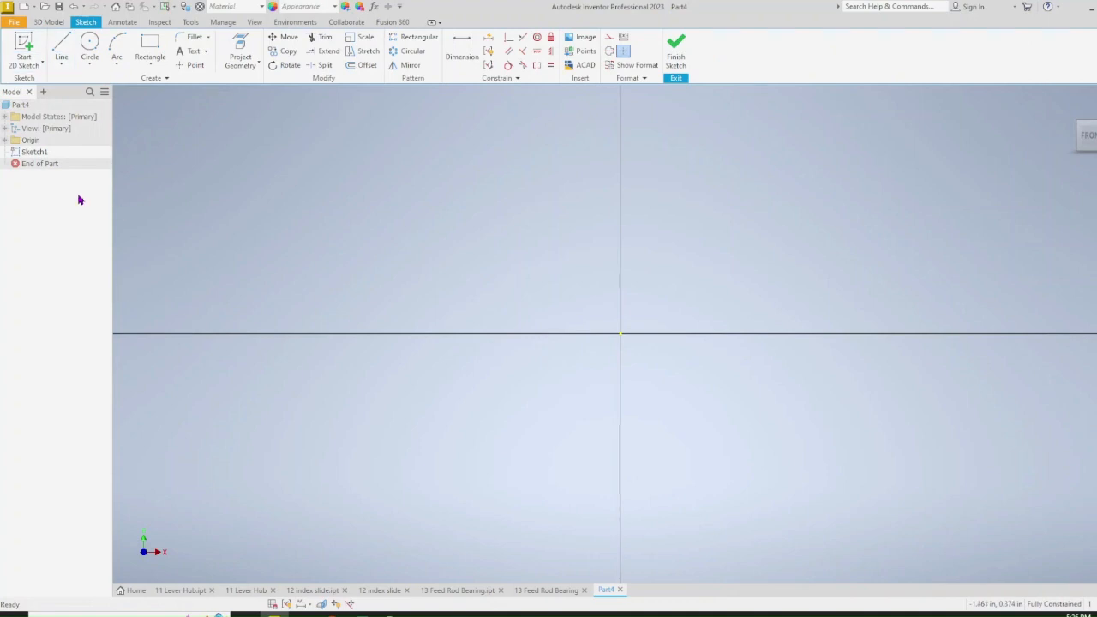
pyautogui.click(150, 47)
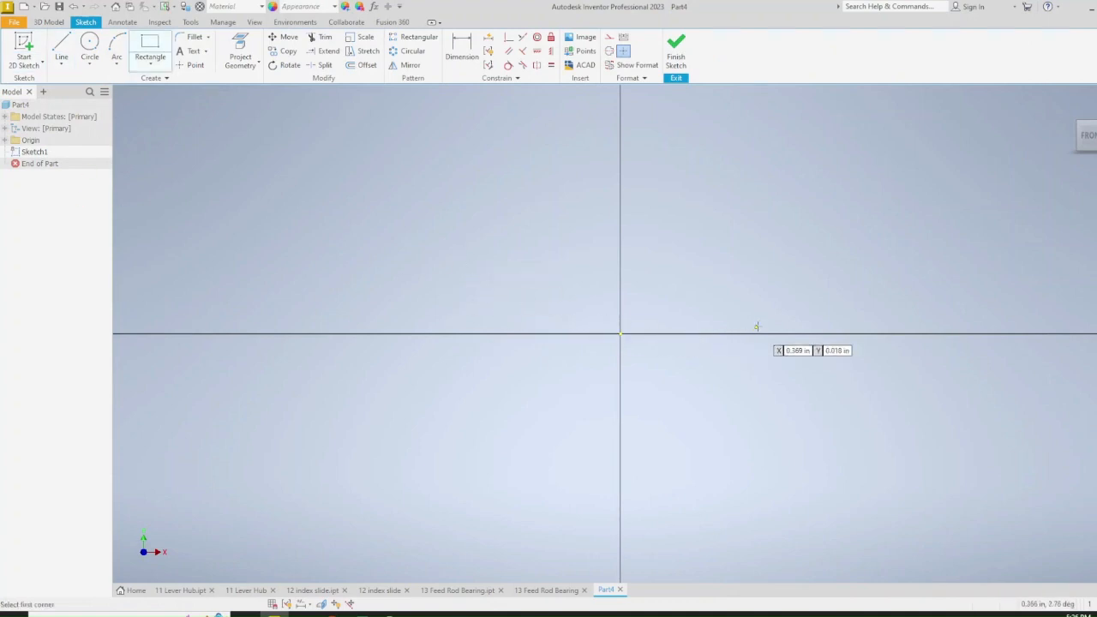
pyautogui.click(817, 333)
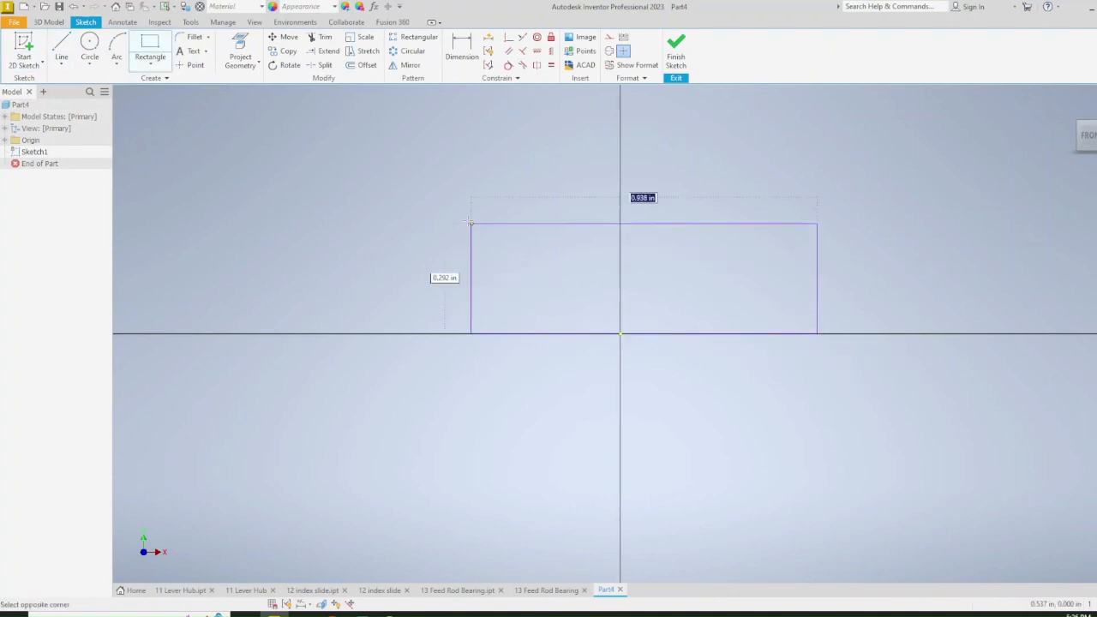
pyautogui.click(323, 143)
# Draw a tall narrow rectangle on the base's upper-left corner and a small rectangle about 0.37 by 0.13 in below its lower edge
pyautogui.scroll(3, 505, 205)
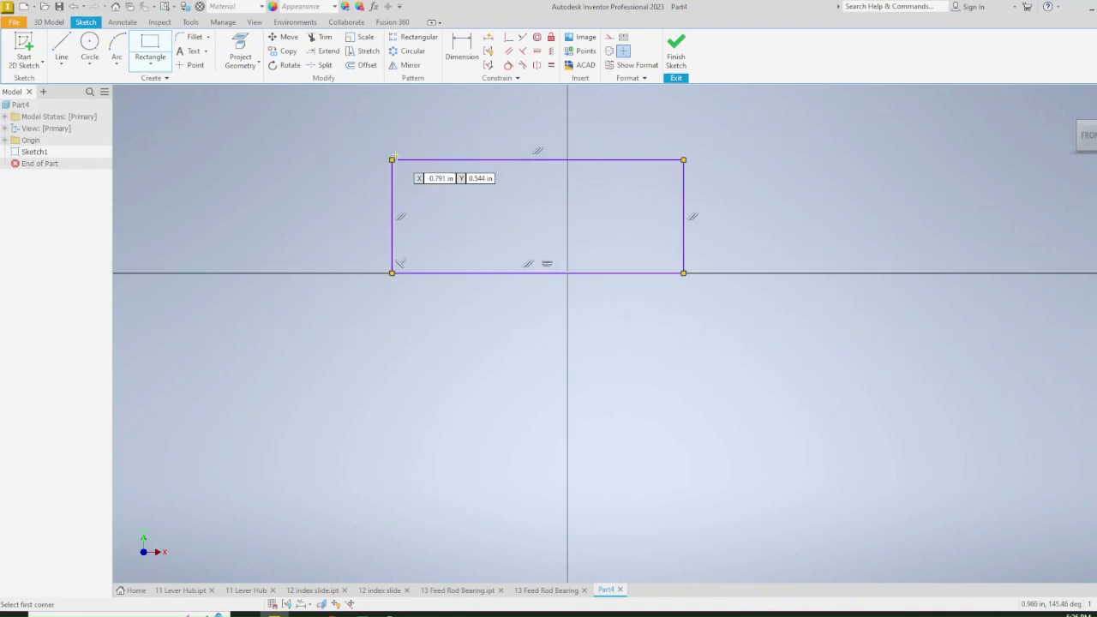
pyautogui.moveTo(394, 235); pyautogui.dragTo(380, 297, button='middle')
pyautogui.click(381, 297)
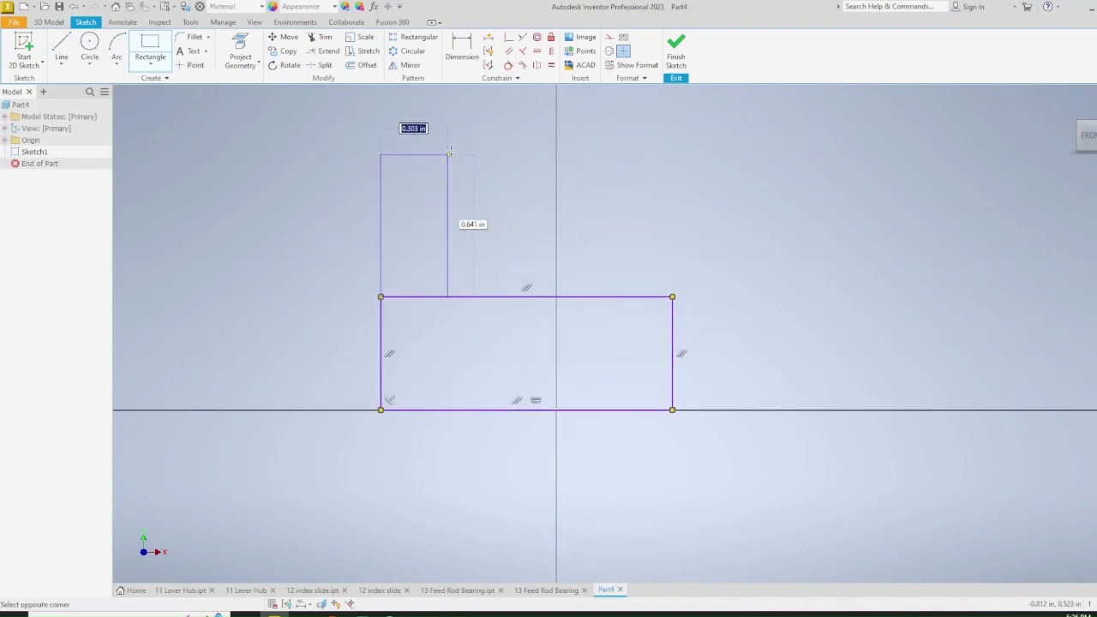
pyautogui.click(466, 121)
pyautogui.click(512, 410)
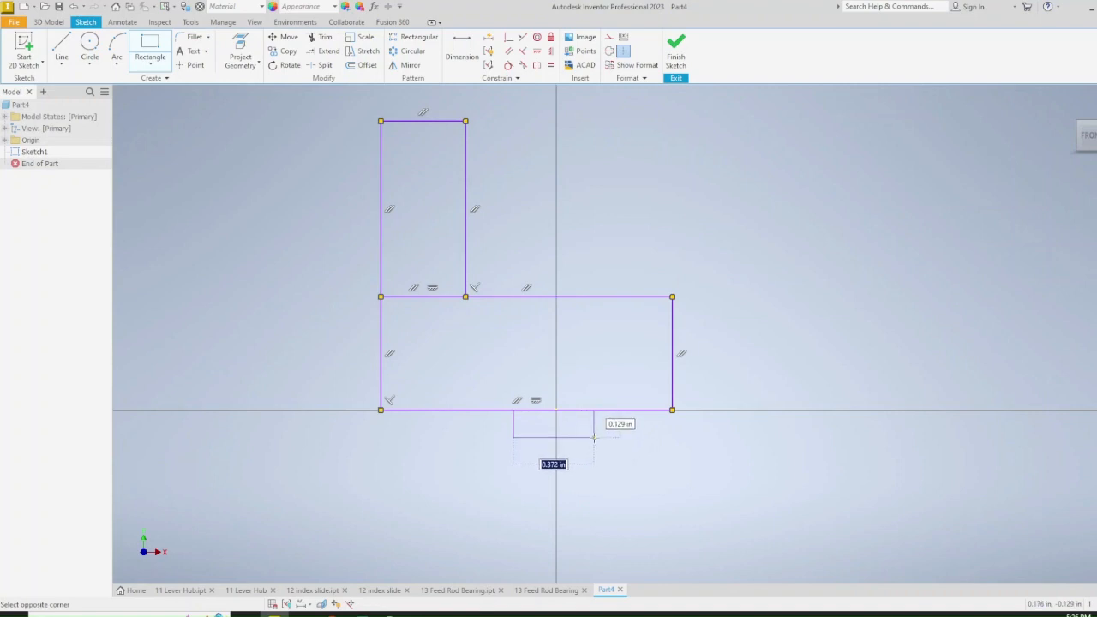
pyautogui.click(593, 437)
# Centre the base rectangle and the small lower rectangle on the sketch origin using coincident constraints at their edge midpoints
pyautogui.click(461, 50)
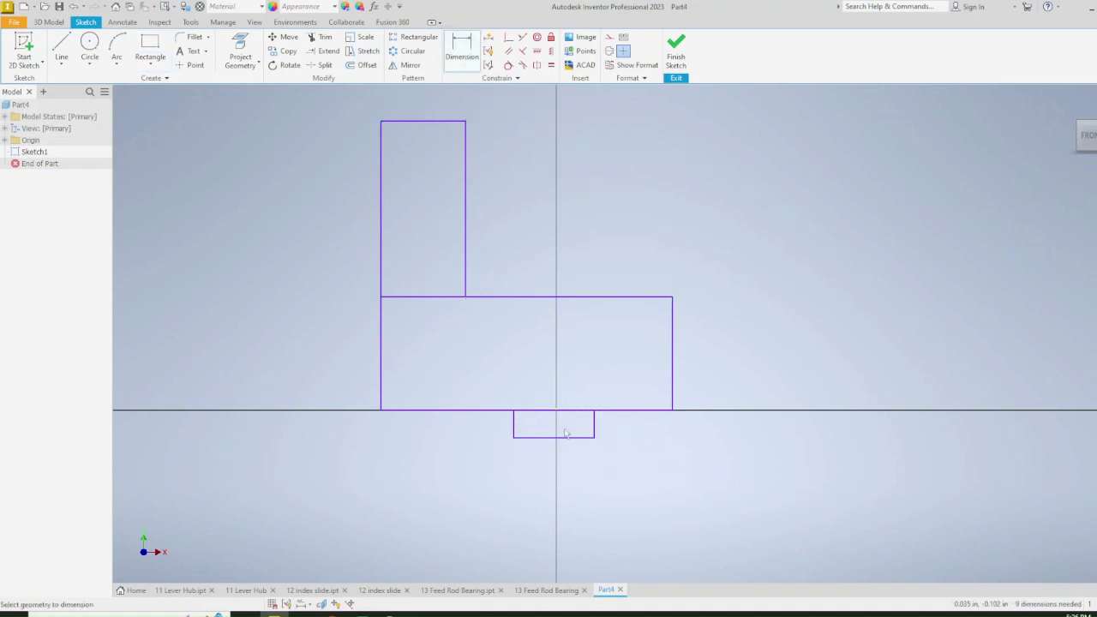
pyautogui.click(509, 37)
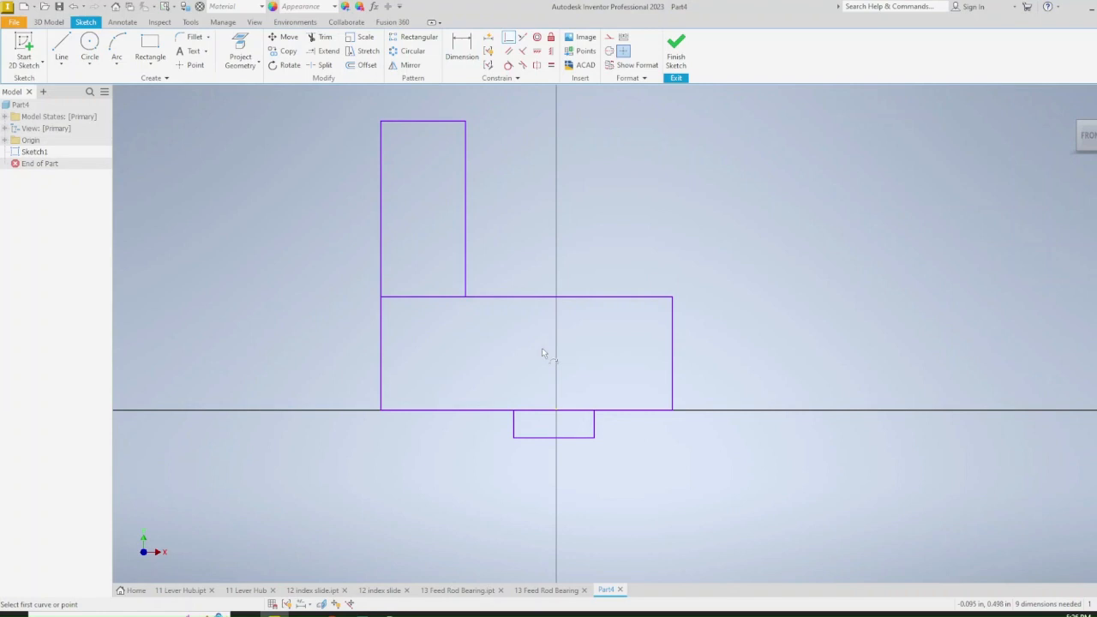
pyautogui.click(554, 410)
pyautogui.click(527, 409)
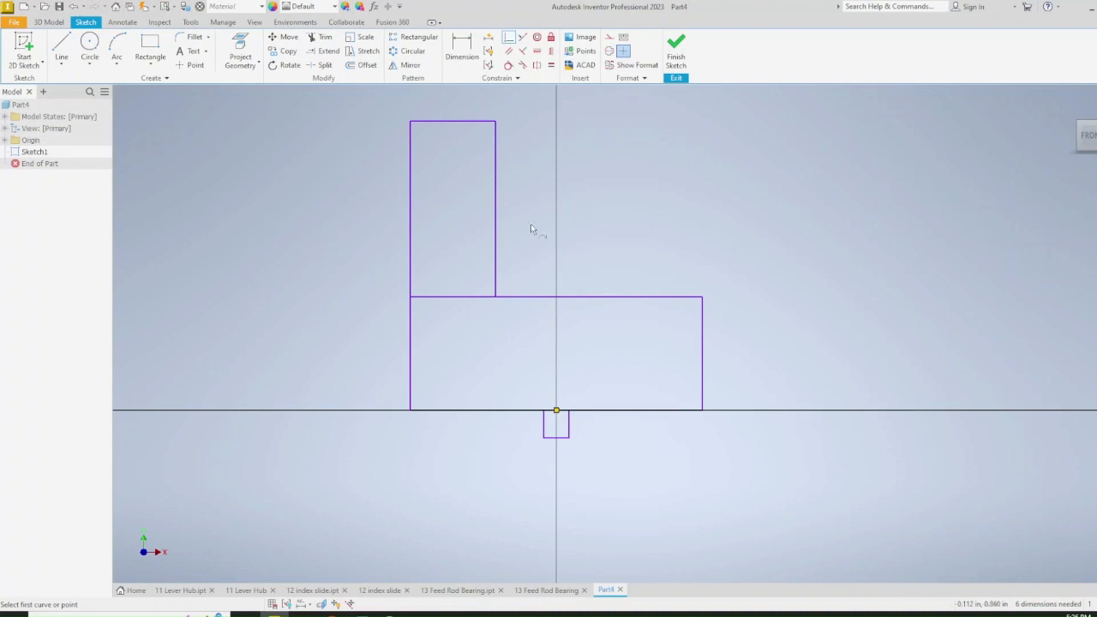
# Dimension the base rectangle's overall width as 4.25 in between its two vertical sides
pyautogui.click(461, 43)
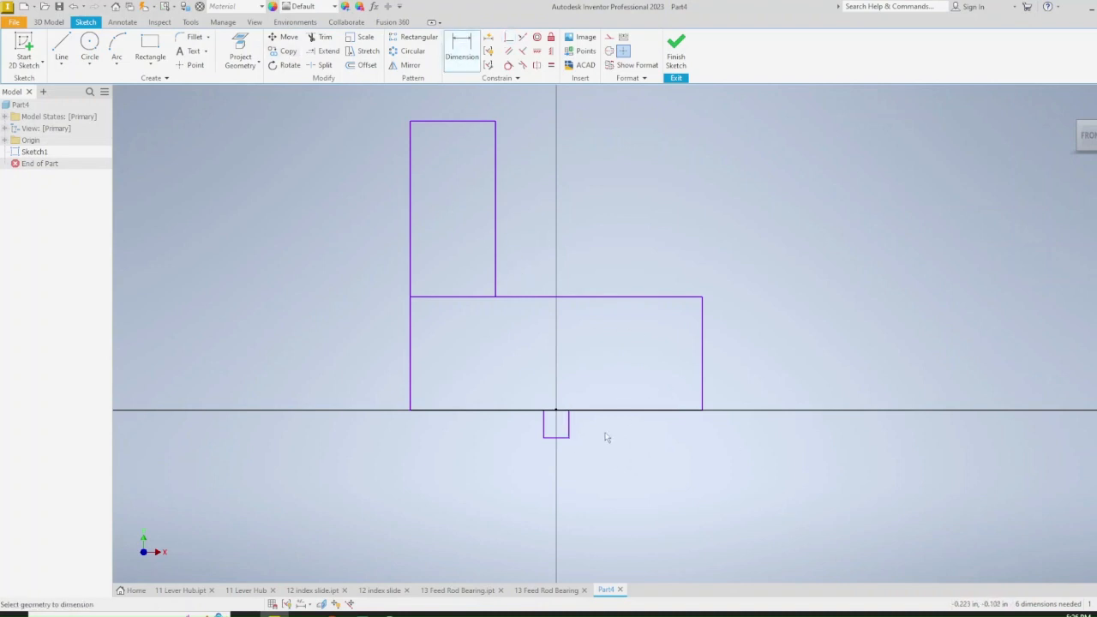
pyautogui.click(702, 382)
pyautogui.click(410, 366)
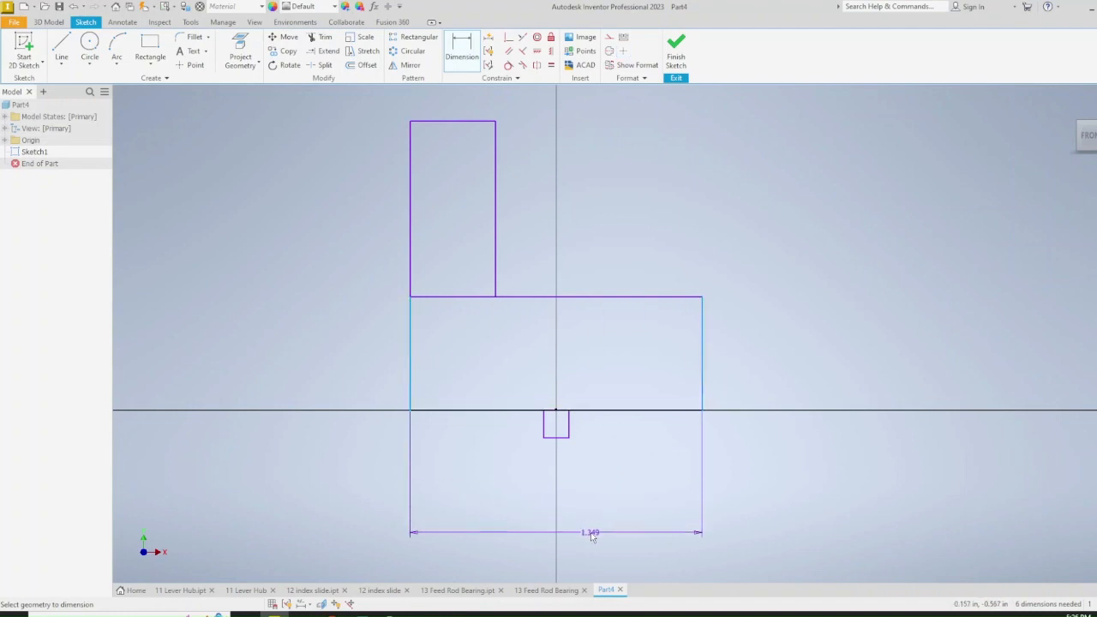
pyautogui.click(591, 532)
pyautogui.write('4')
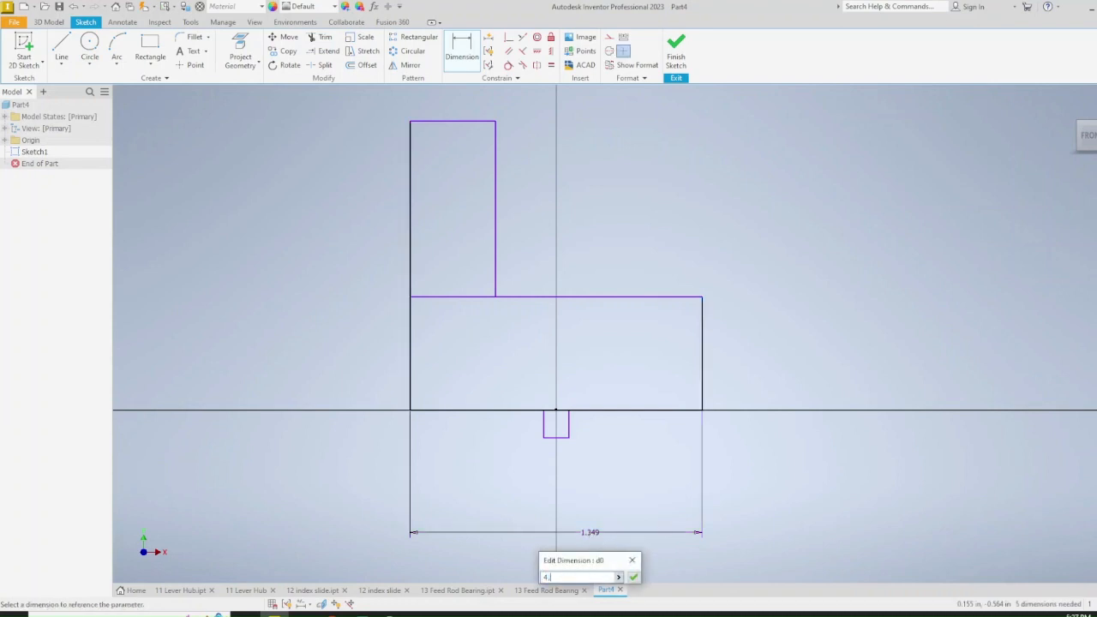
pyautogui.write('.25')
pyautogui.press('Return')
# Dimension the small lower rectangle 0.749 in wide and 0.12 in high
pyautogui.scroll(-2, 588, 463)
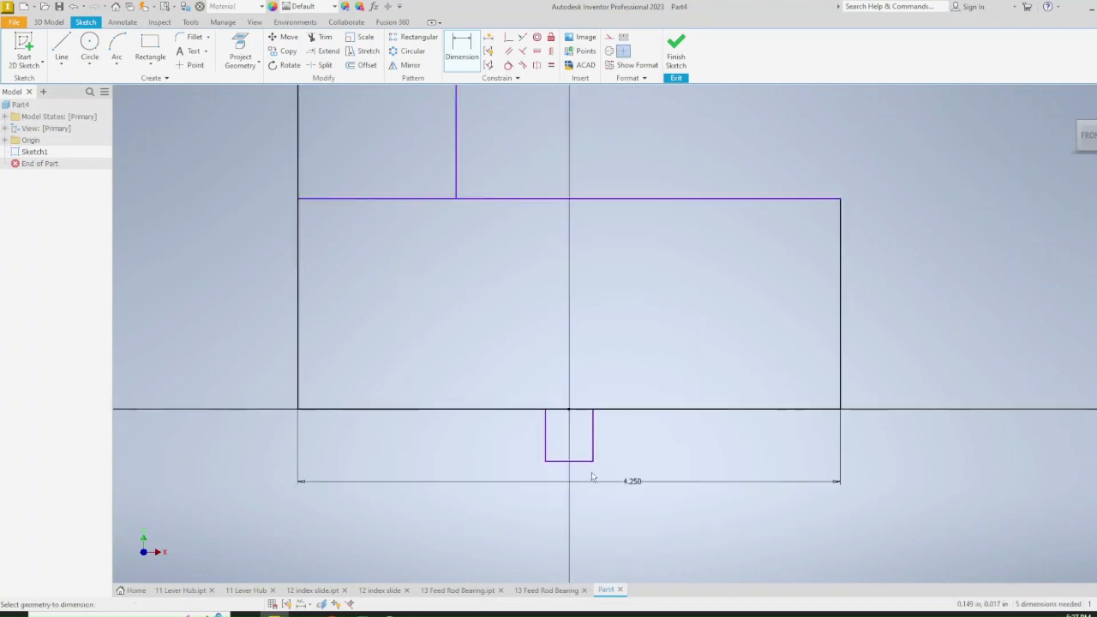
pyautogui.click(578, 467)
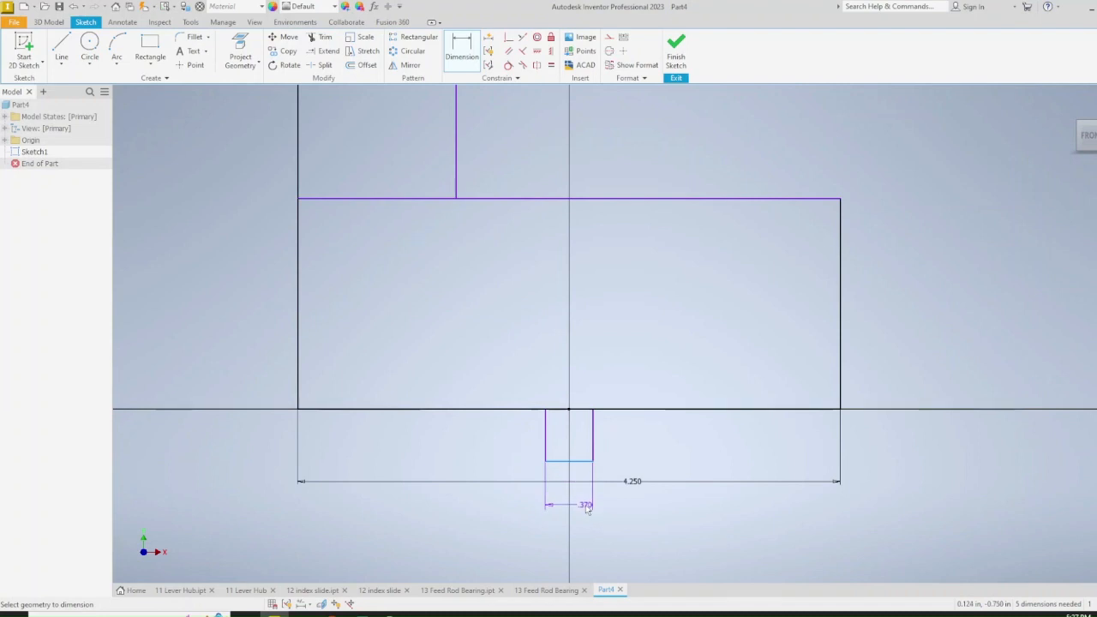
pyautogui.click(592, 512)
pyautogui.write('.3')
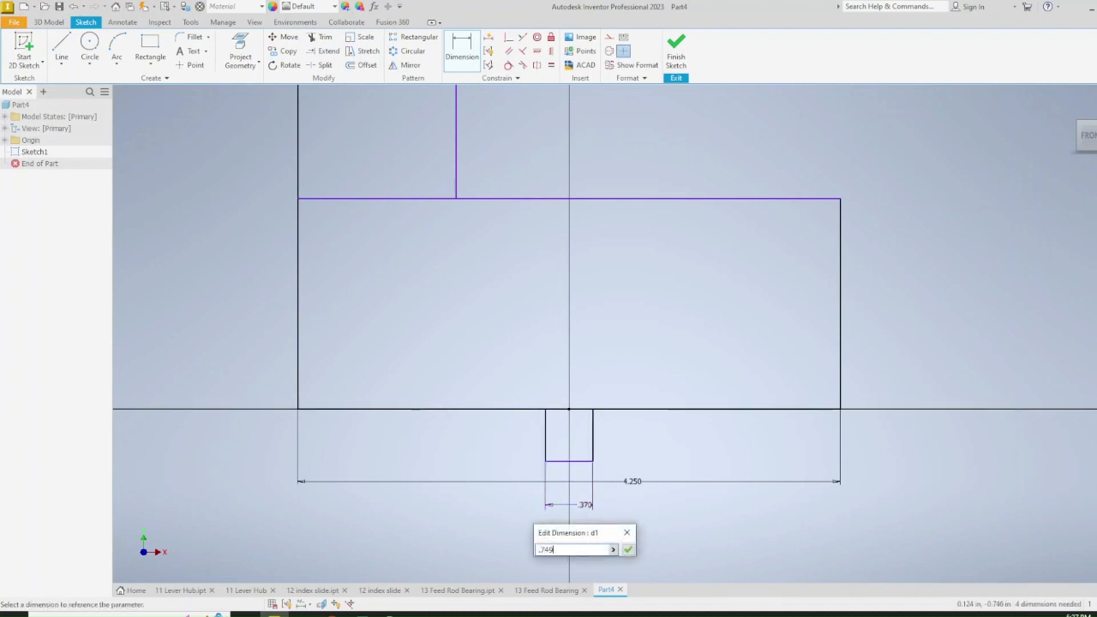
pyautogui.press('Return')
pyautogui.click(619, 449)
pyautogui.click(468, 460)
pyautogui.write('.12')
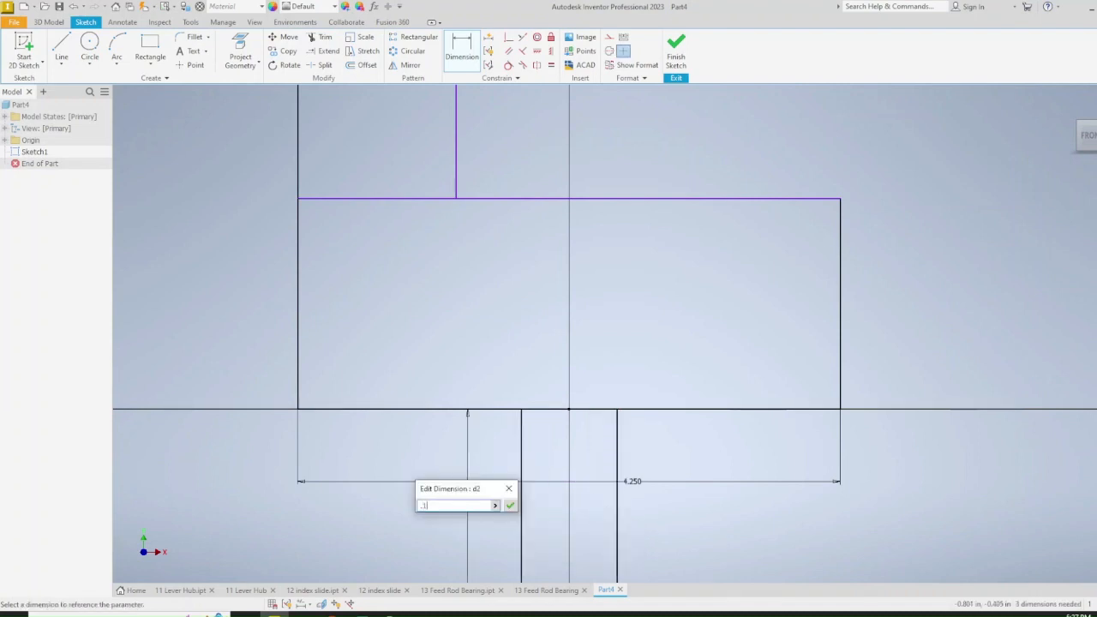
pyautogui.press('Return')
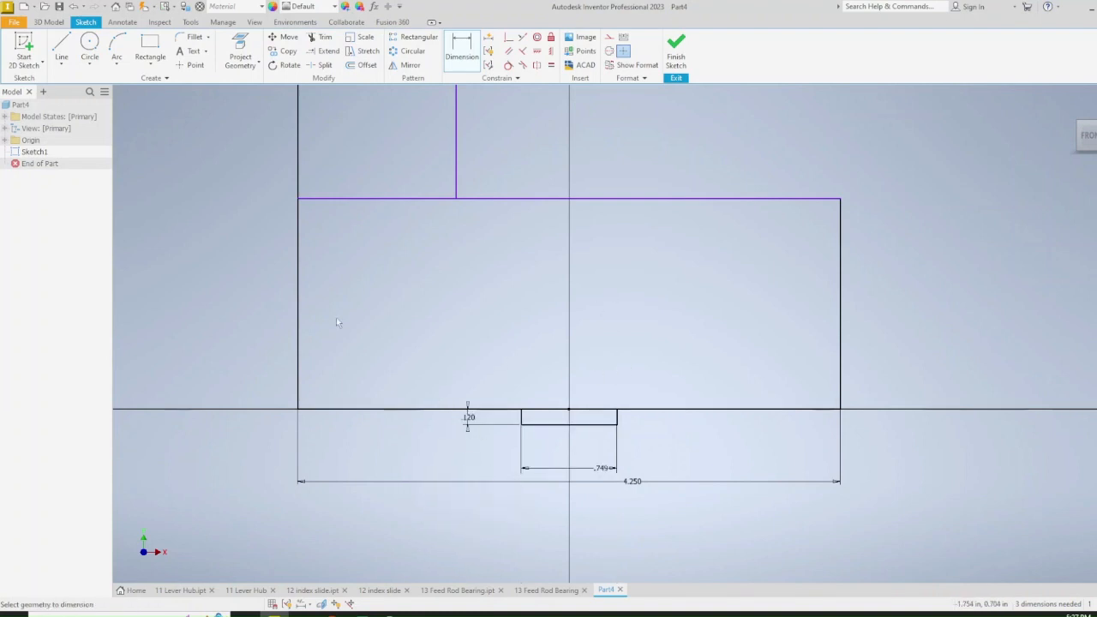
# Dimension the profile's height from the base's lower edge to the top edge of the upper rectangle as 2.75 in
pyautogui.click(388, 410)
pyautogui.scroll(-2, 421, 257)
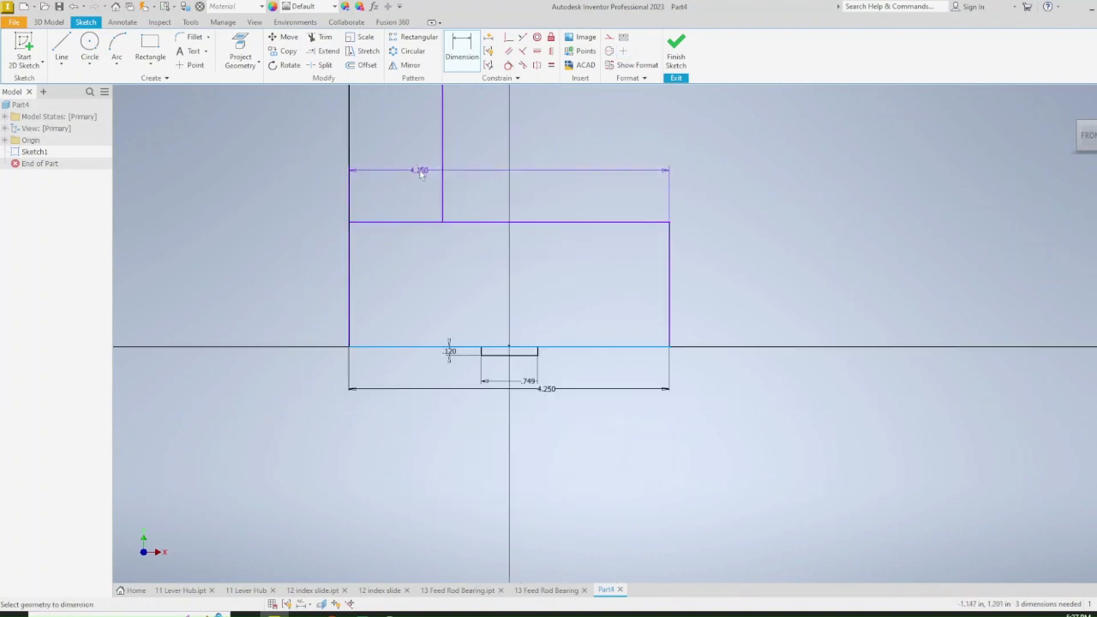
pyautogui.moveTo(421, 173); pyautogui.dragTo(443, 357, button='middle')
pyautogui.click(412, 214)
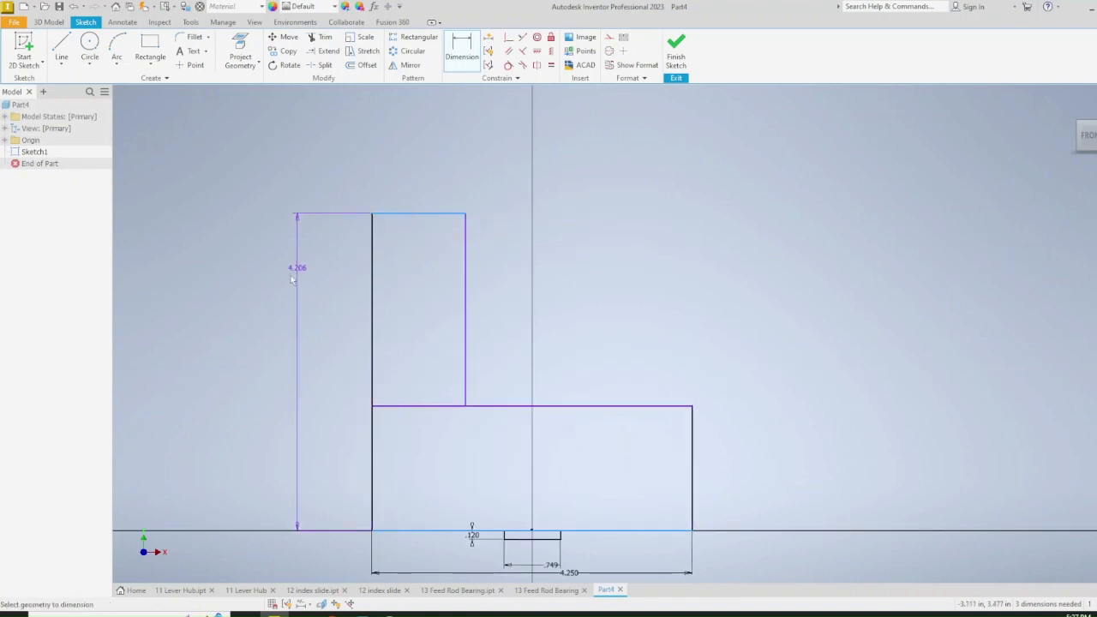
pyautogui.click(261, 313)
pyautogui.write('2.')
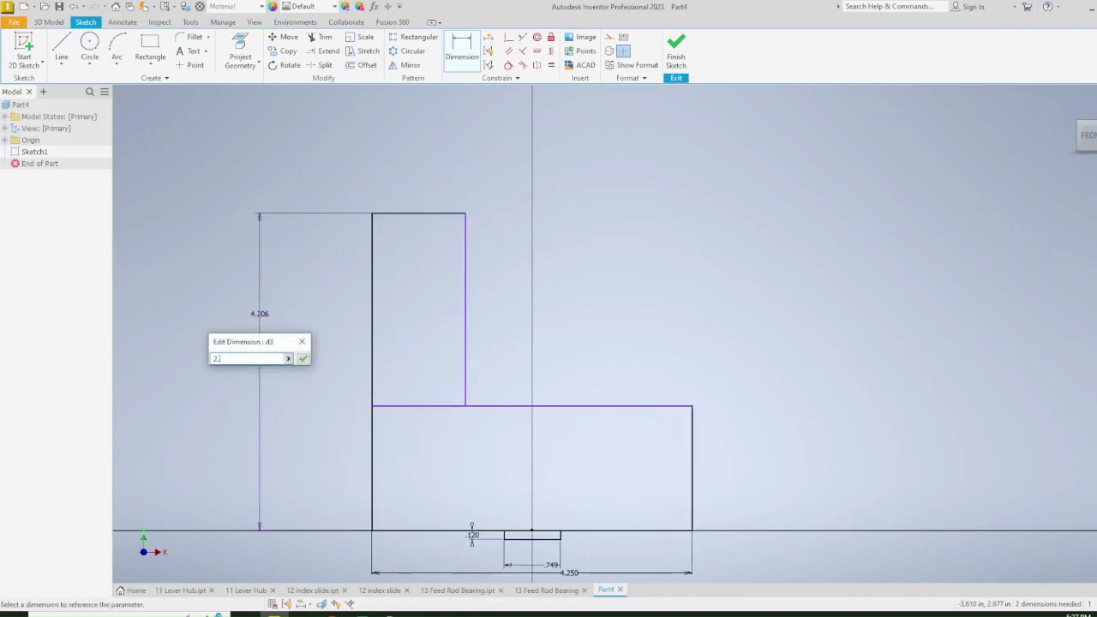
pyautogui.write('75')
pyautogui.press('Return')
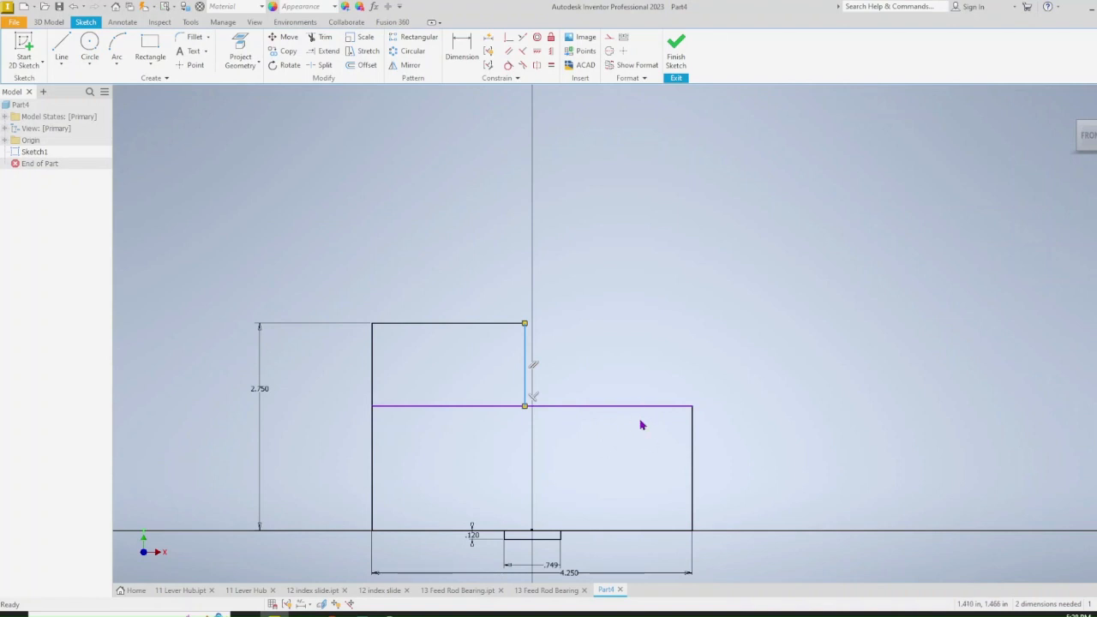
# Dimension the upper rectangle's width as 1.75 in along its top edge
pyautogui.press('d')
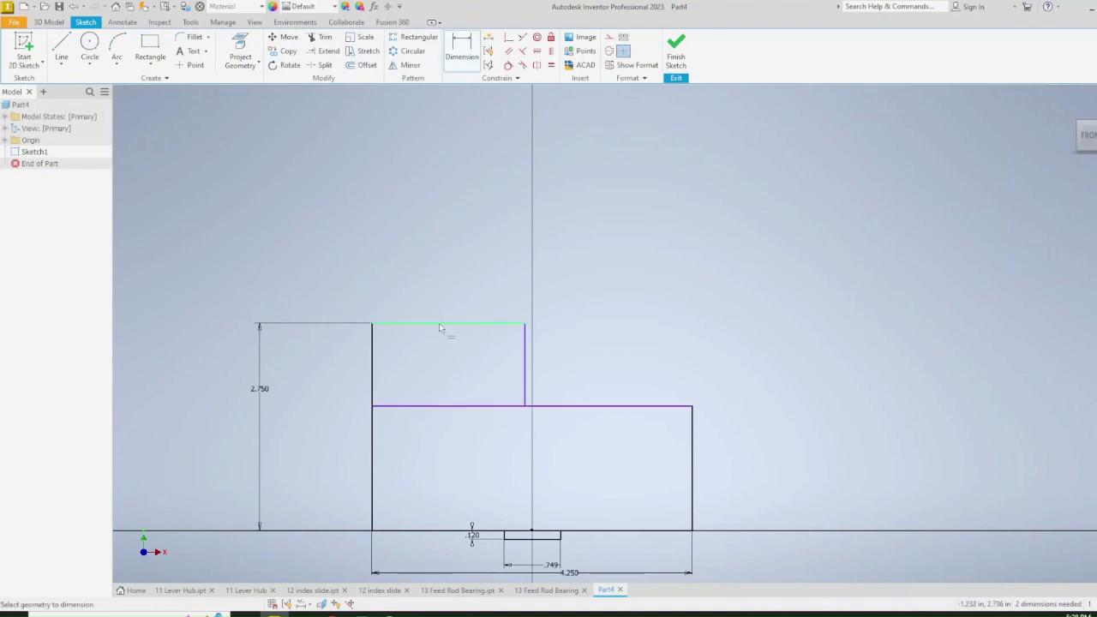
pyautogui.click(439, 324)
pyautogui.click(437, 294)
pyautogui.write('1')
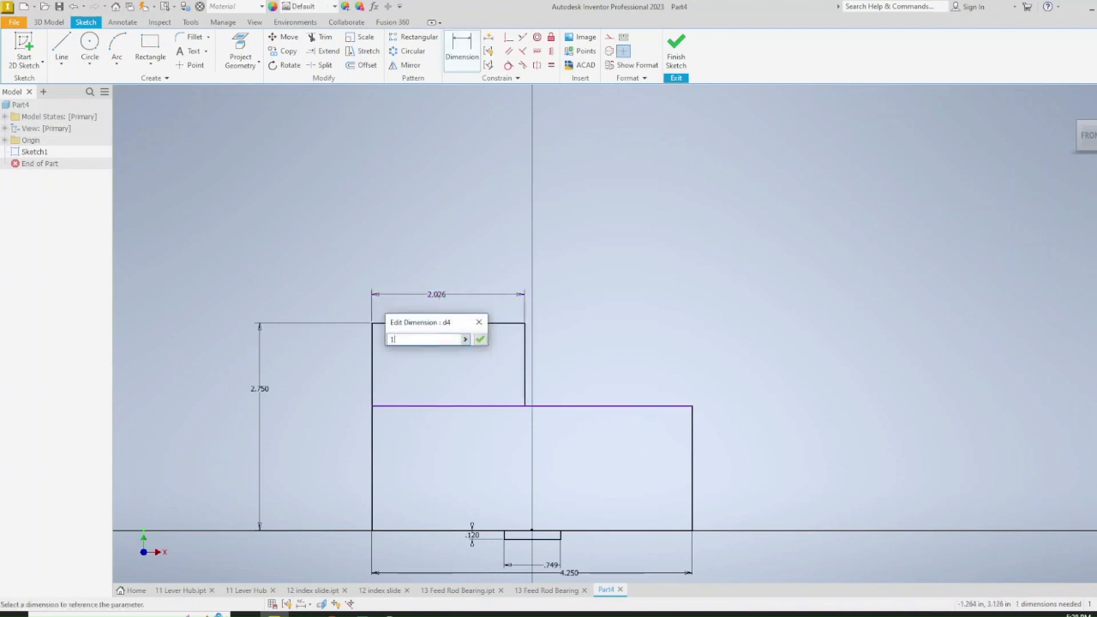
pyautogui.write('.75')
pyautogui.press('Return')
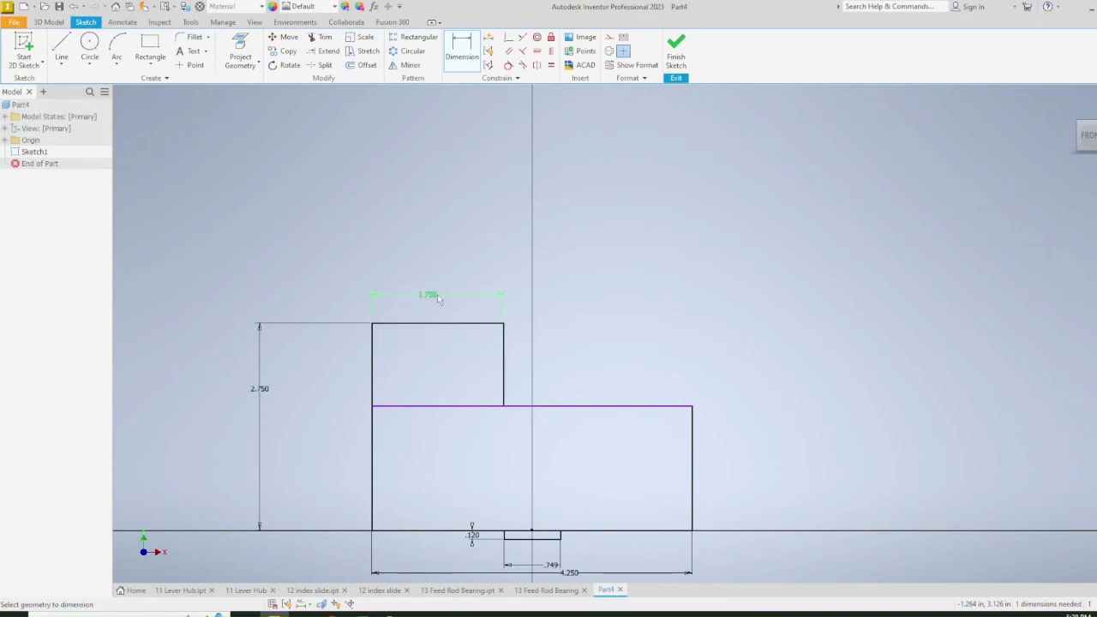
pyautogui.rightClick(783, 438)
pyautogui.click(813, 440)
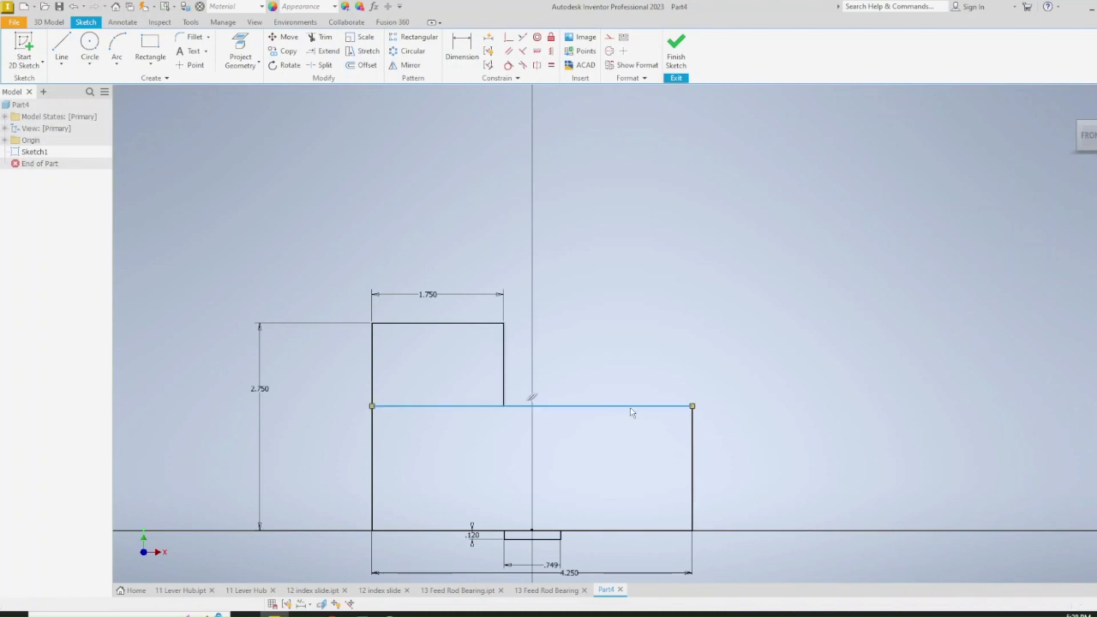
# Dimension the upper rectangle's height as 1 in and move that dimension clear of the profile on its right side
pyautogui.moveTo(632, 408); pyautogui.dragTo(637, 390)
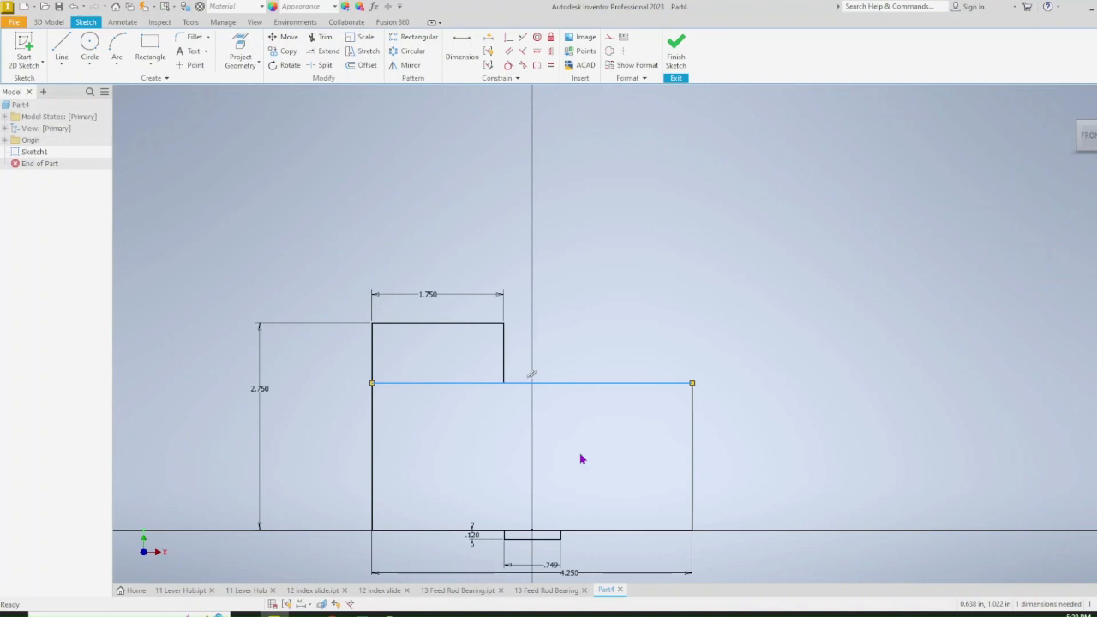
pyautogui.click(455, 55)
pyautogui.click(505, 363)
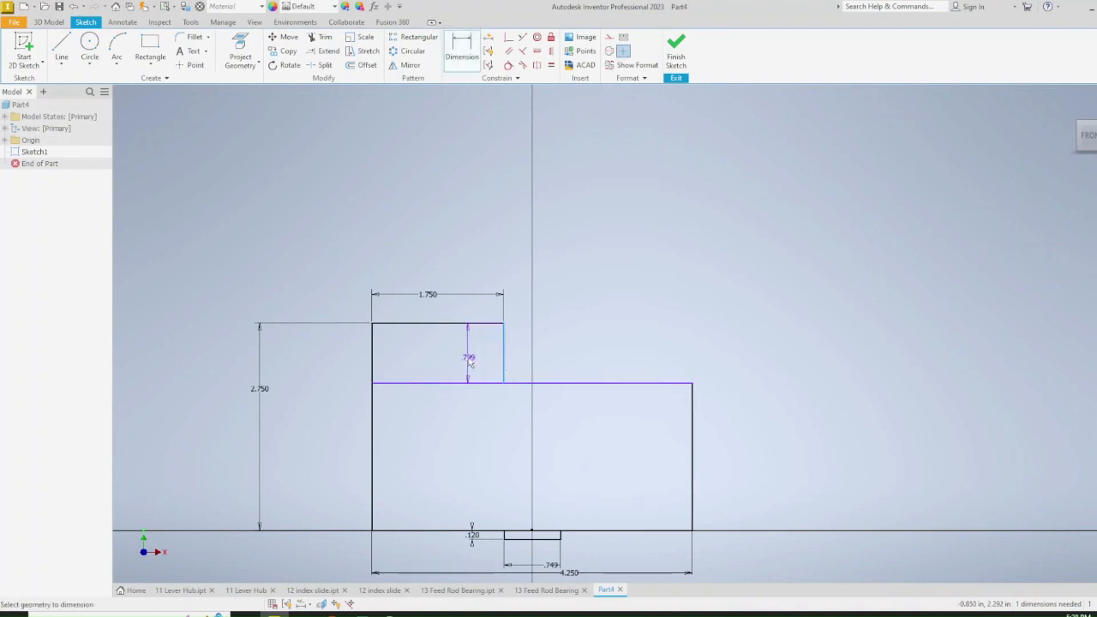
pyautogui.click(469, 364)
pyautogui.write('1')
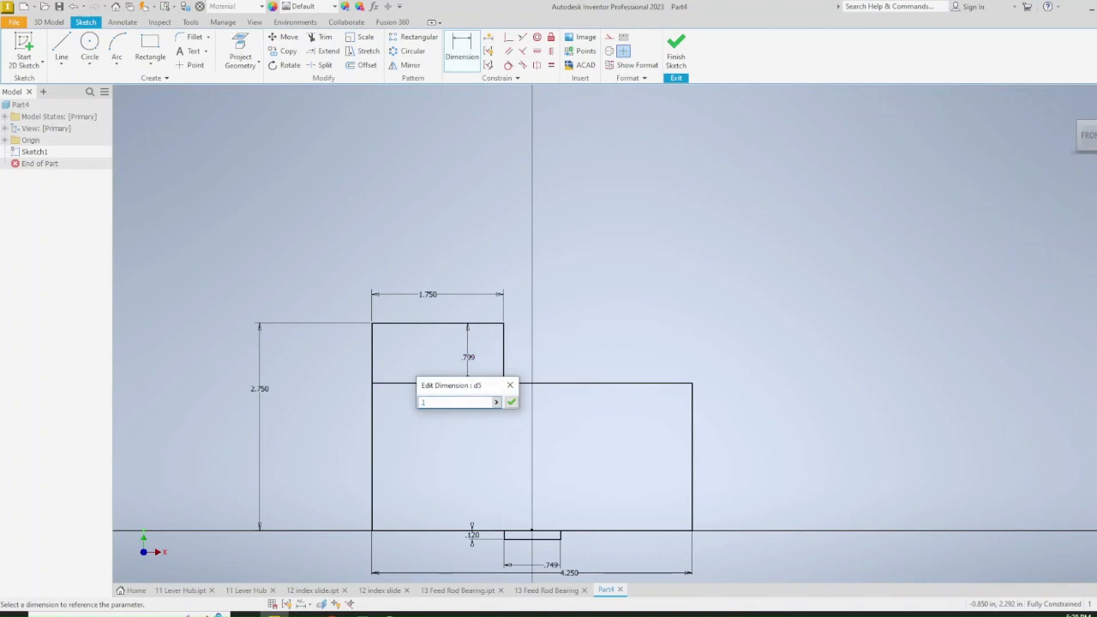
pyautogui.press('Return')
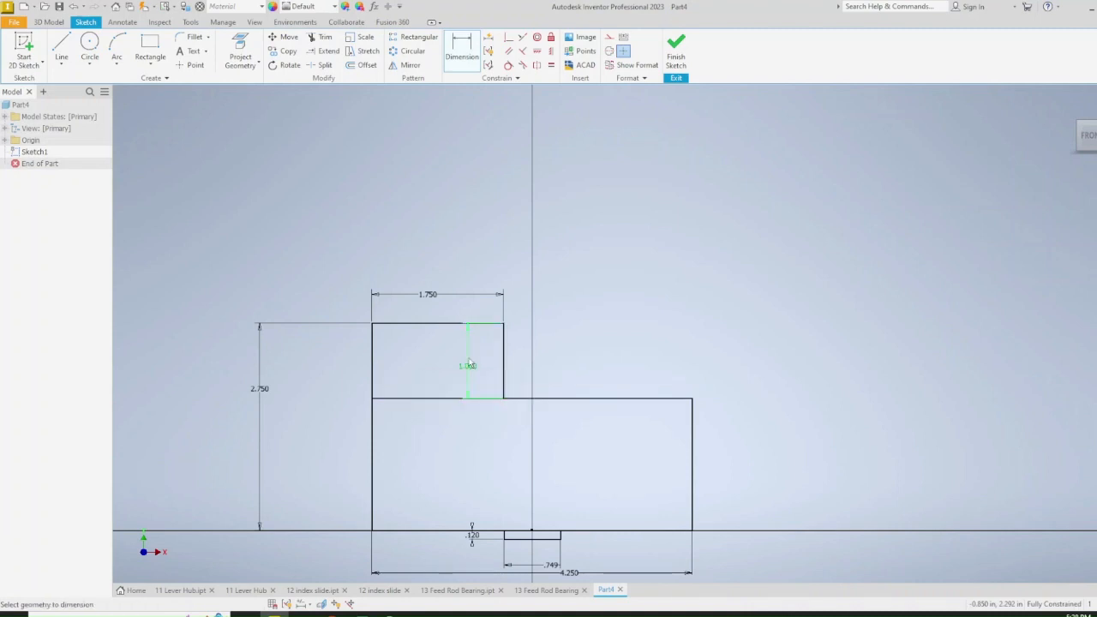
pyautogui.rightClick(600, 340)
pyautogui.click(657, 338)
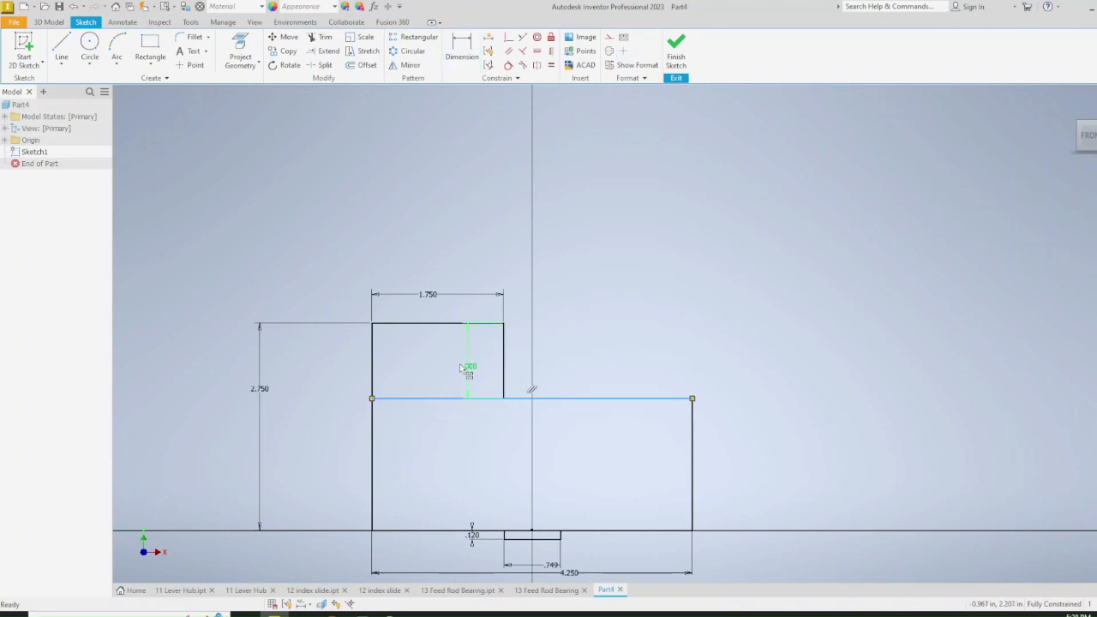
pyautogui.moveTo(463, 369); pyautogui.dragTo(798, 383)
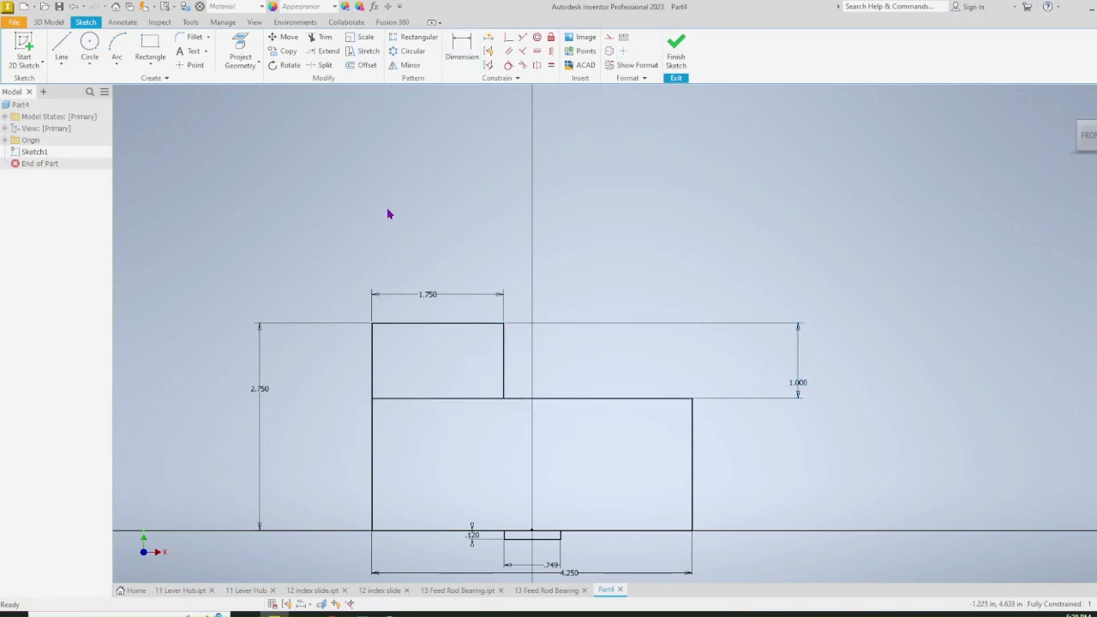
# Finish the sketch and extrude all three profile regions 1.75 in, symmetrically about the sketch plane
pyautogui.click(677, 60)
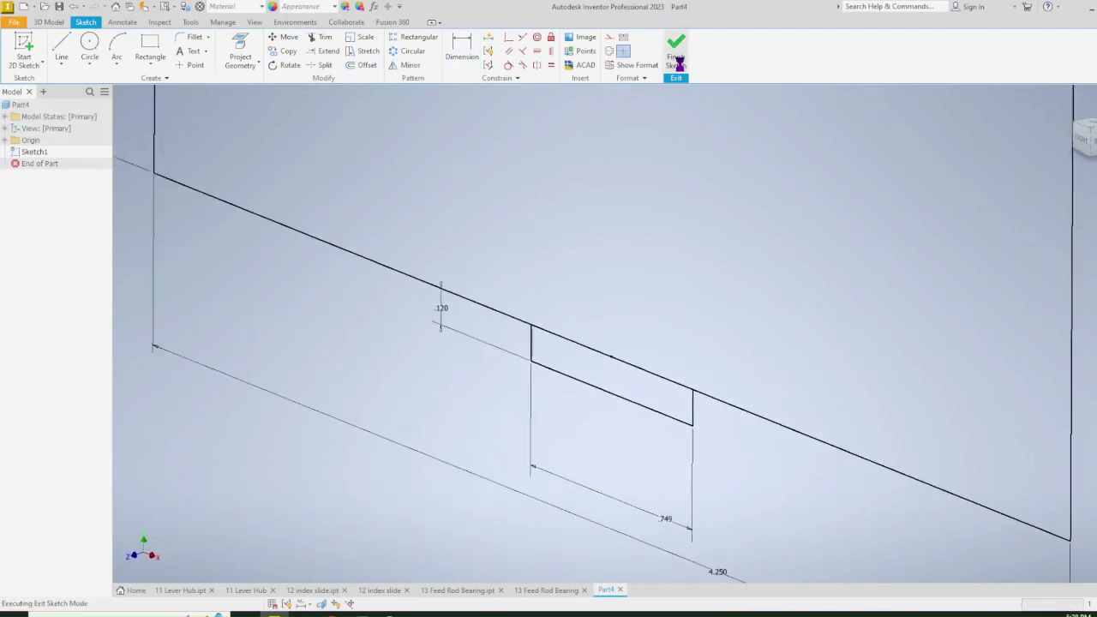
pyautogui.write('e')
pyautogui.write('1')
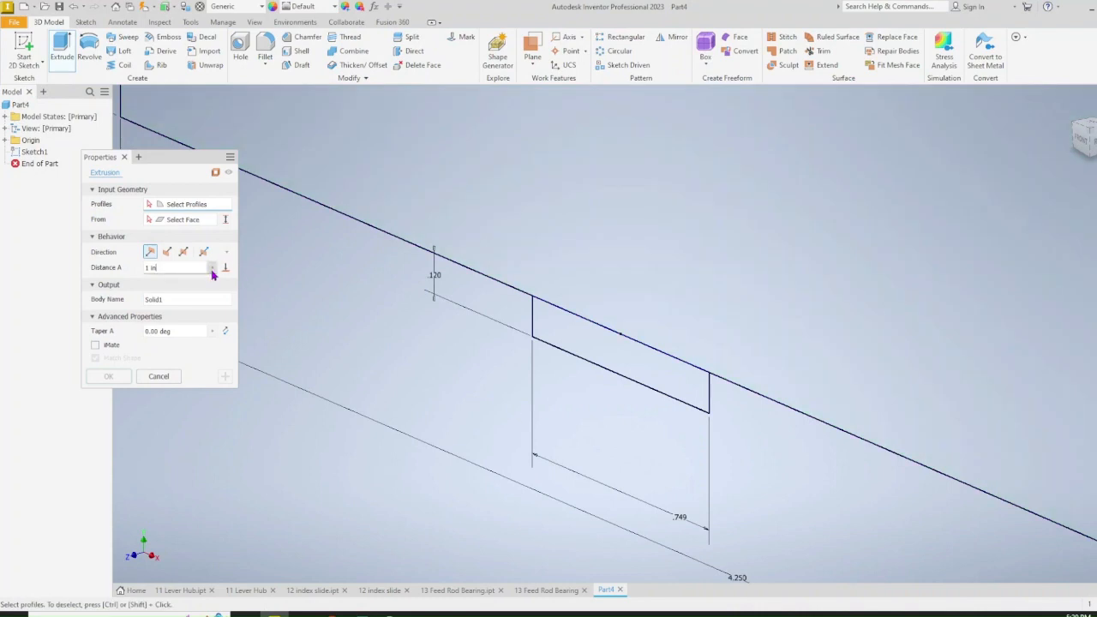
pyautogui.press('BackSpace')
pyautogui.press('BackSpace')
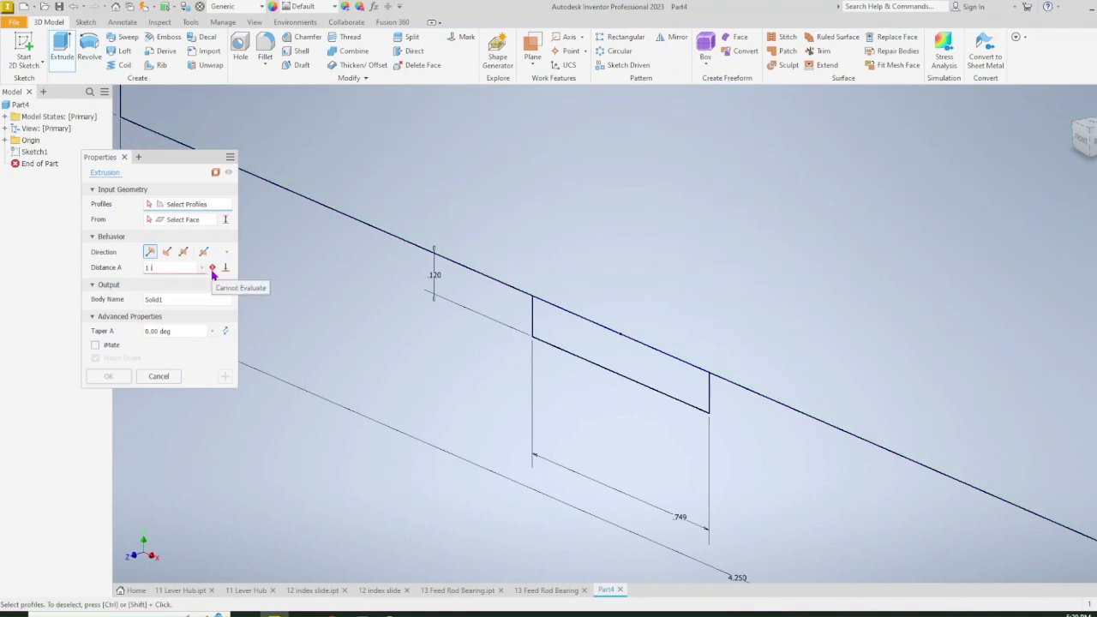
pyautogui.scroll(-6, 682, 325)
pyautogui.click(653, 243)
pyautogui.click(660, 300)
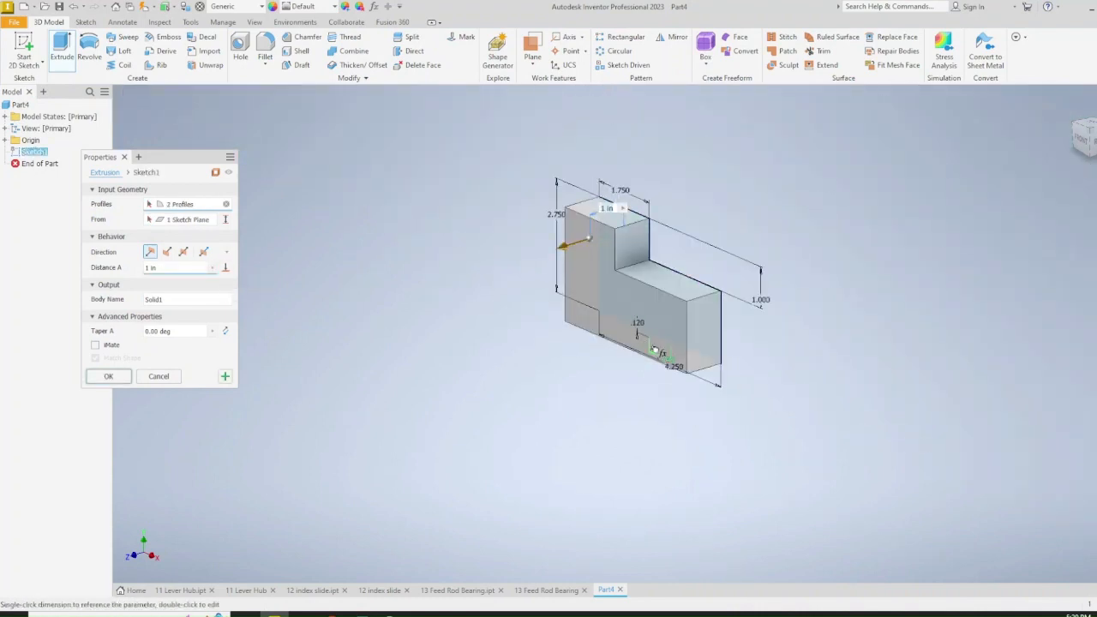
pyautogui.click(660, 341)
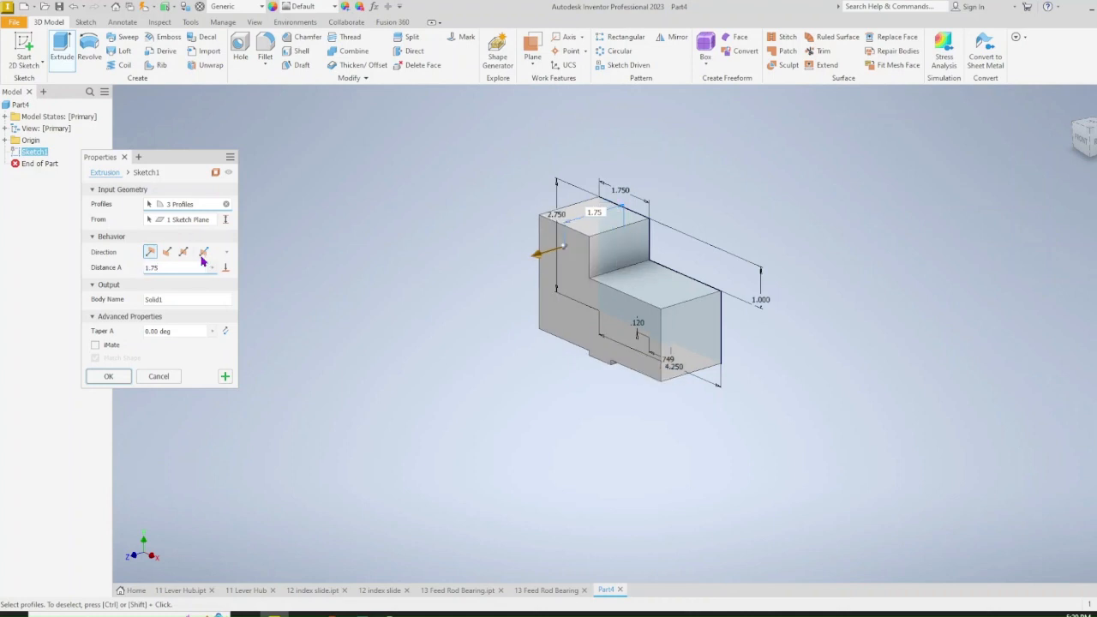
pyautogui.click(185, 254)
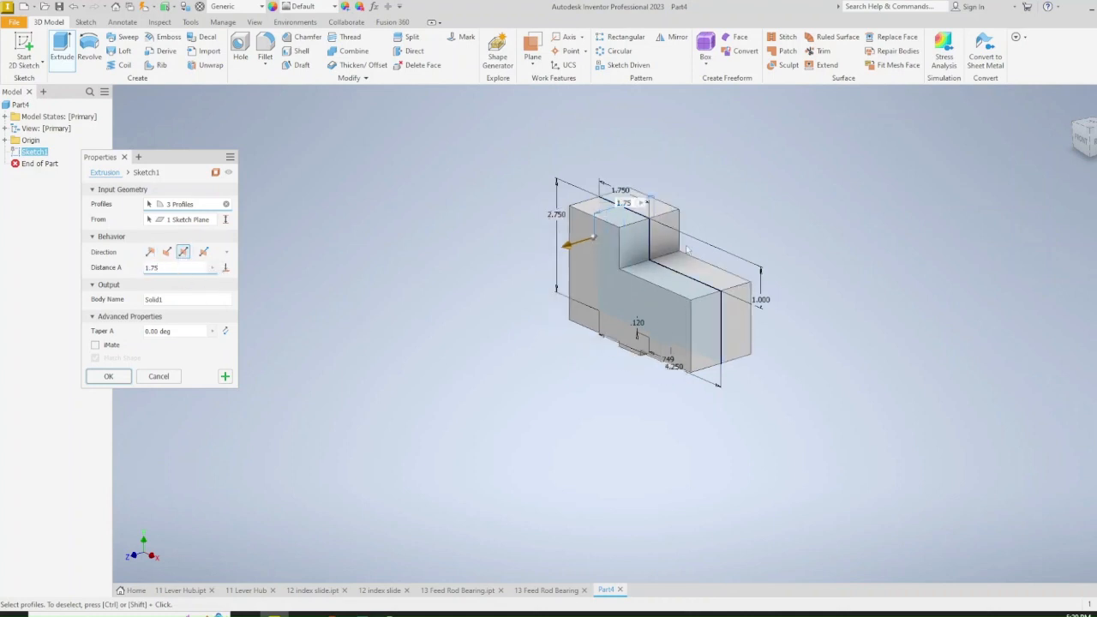
pyautogui.scroll(3, 257, 356)
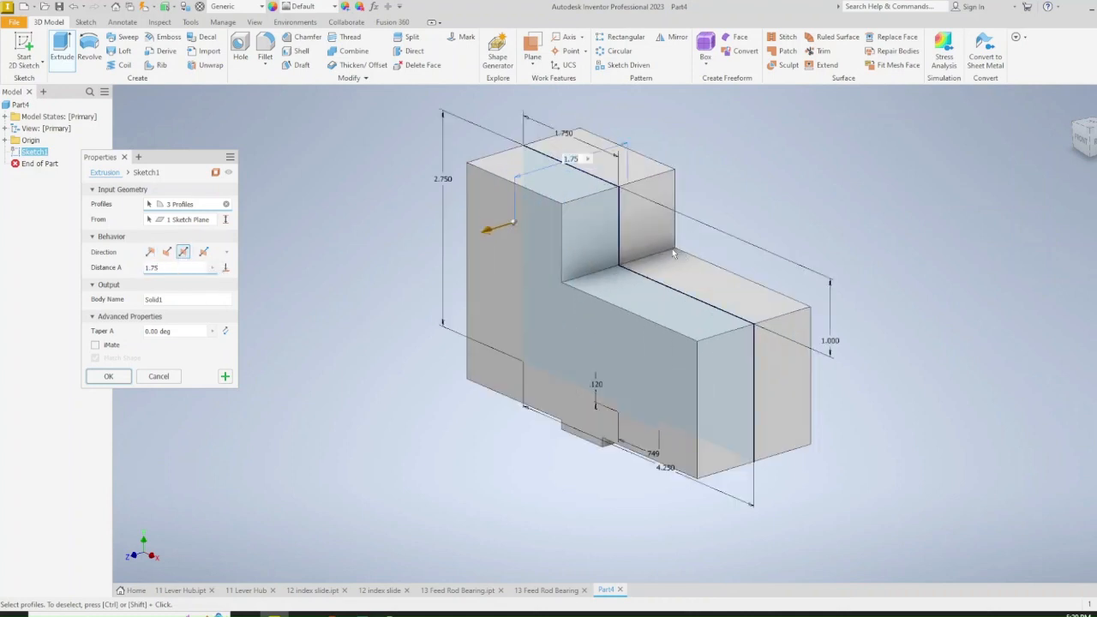
pyautogui.click(105, 378)
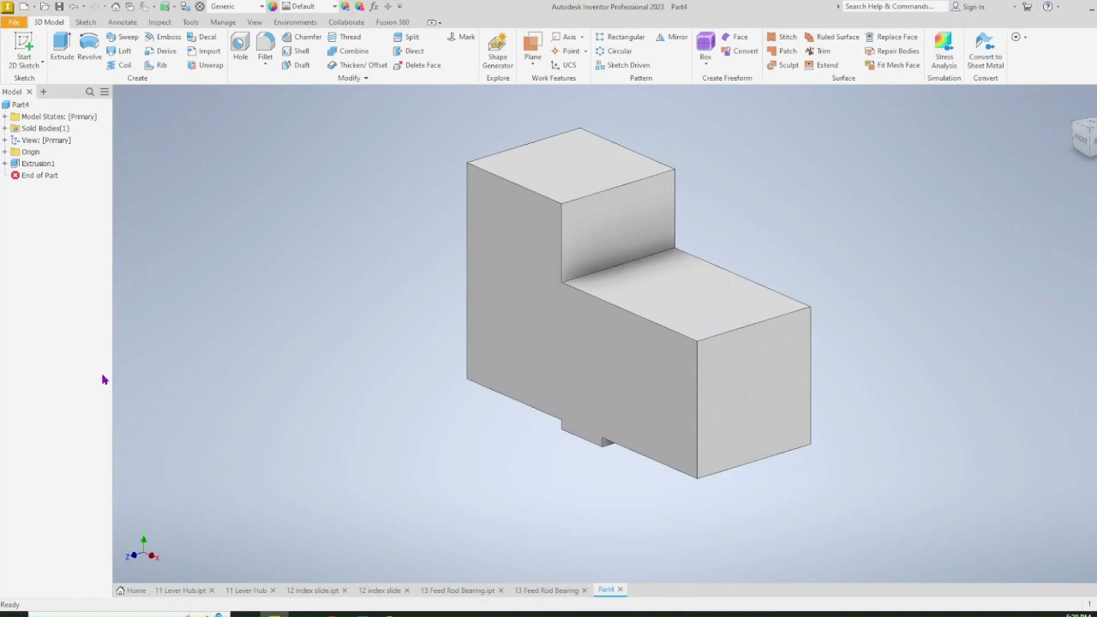
# Start a new sketch on the XY origin plane and slice the graphics at that plane
pyautogui.click(23, 47)
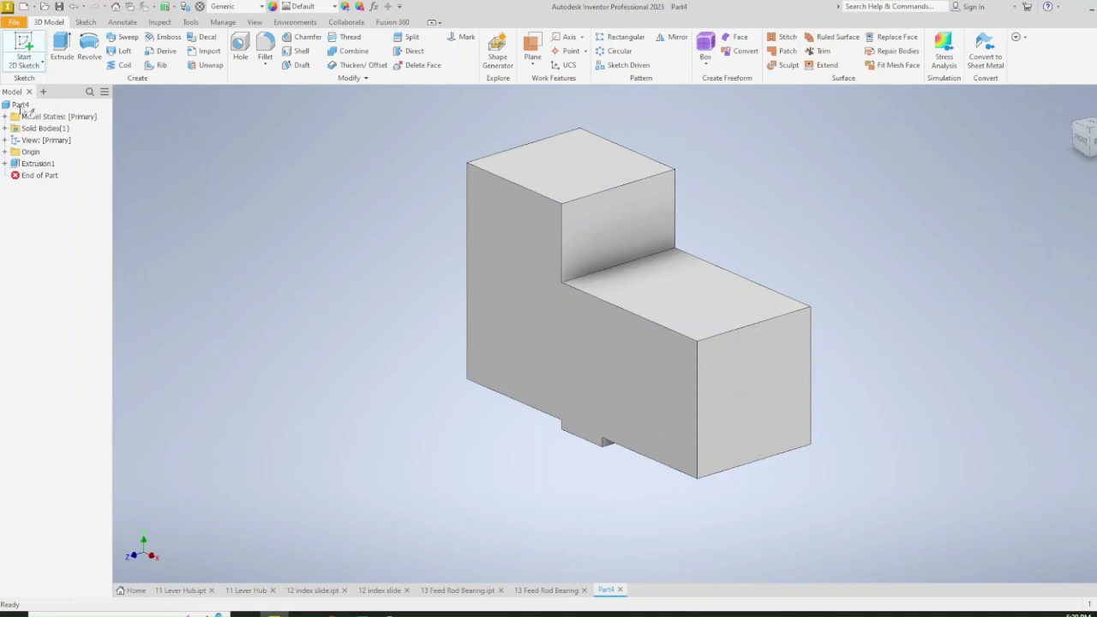
pyautogui.click(5, 152)
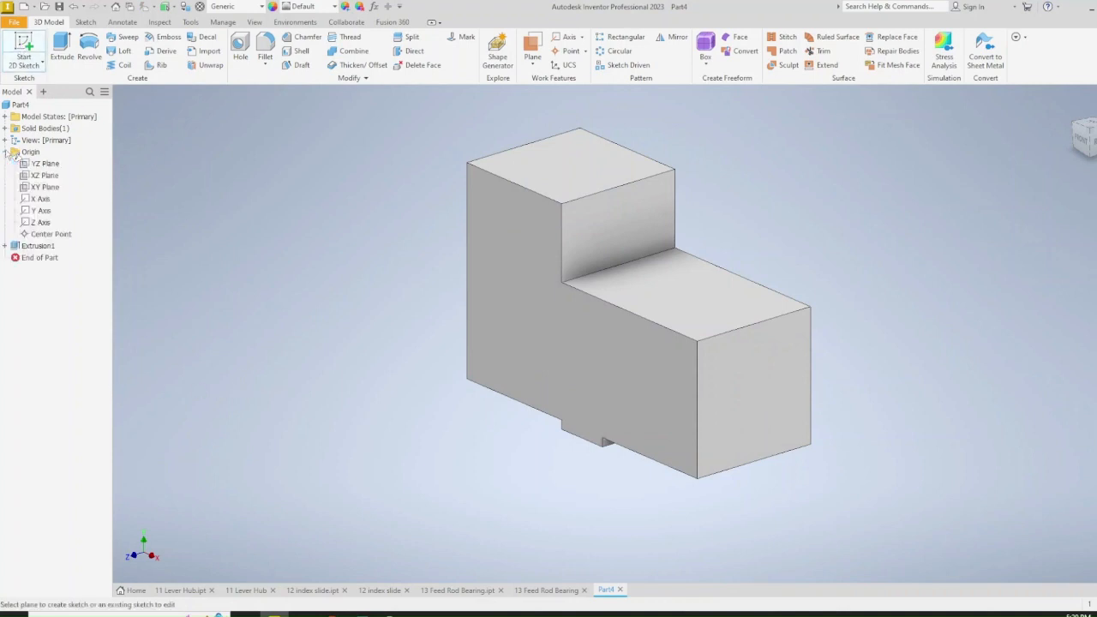
pyautogui.click(43, 187)
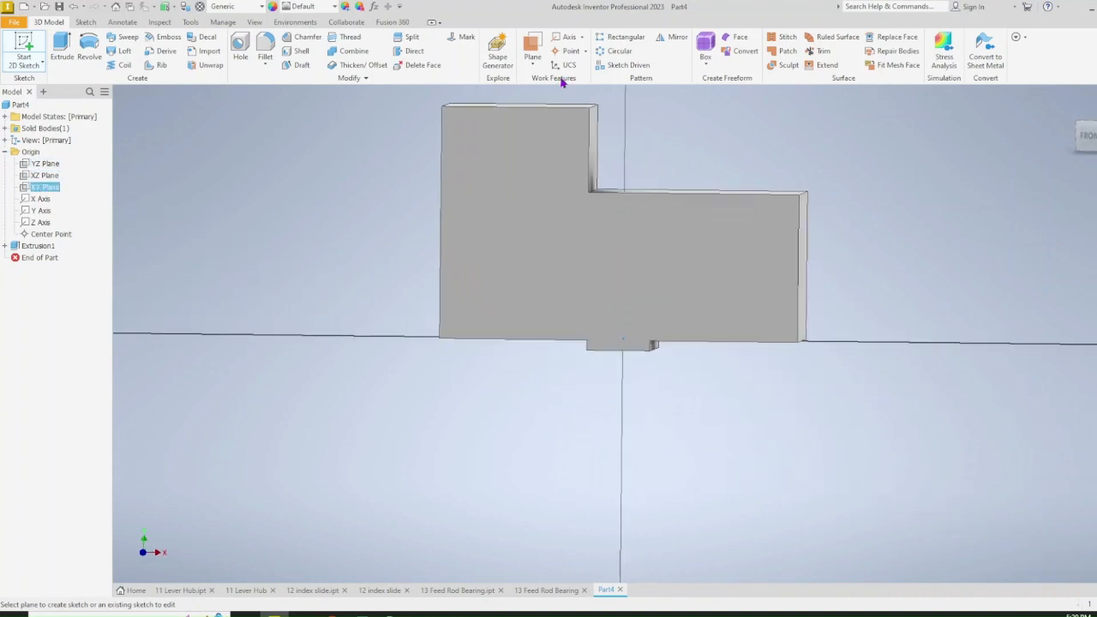
pyautogui.scroll(3, 710, 194)
pyautogui.moveTo(711, 194); pyautogui.dragTo(492, 189, button='middle')
pyautogui.rightClick(603, 240)
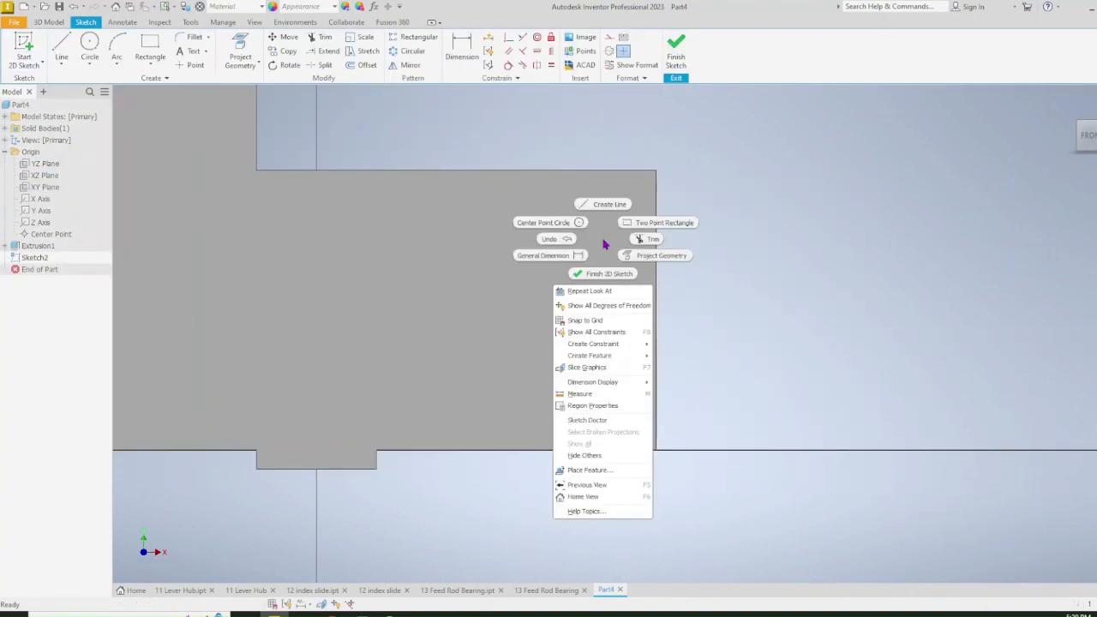
pyautogui.click(632, 372)
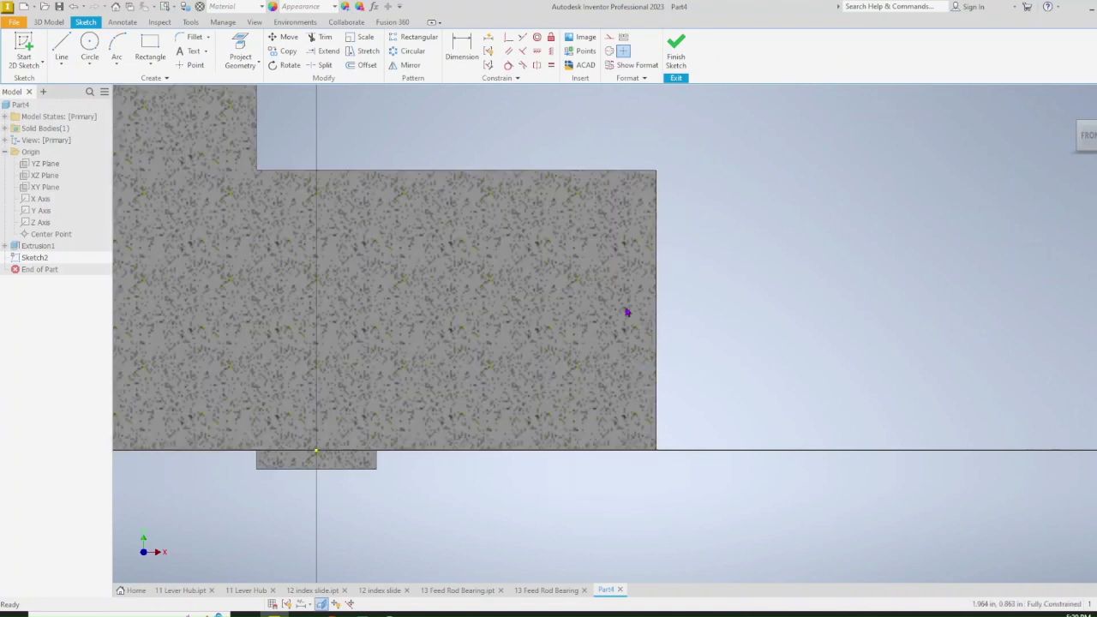
pyautogui.scroll(-3, 627, 311)
pyautogui.moveTo(538, 198); pyautogui.dragTo(480, 218, button='middle')
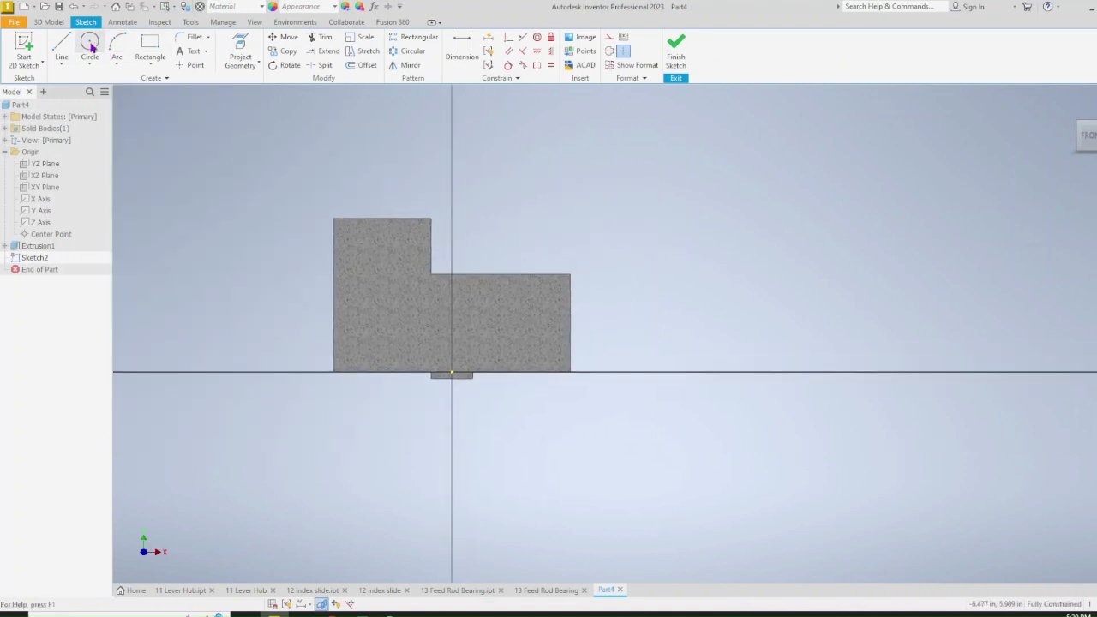
# Sketch a stepped chain of horizontal and vertical lines from above the upper block, down through the body and out past its right side
pyautogui.click(61, 47)
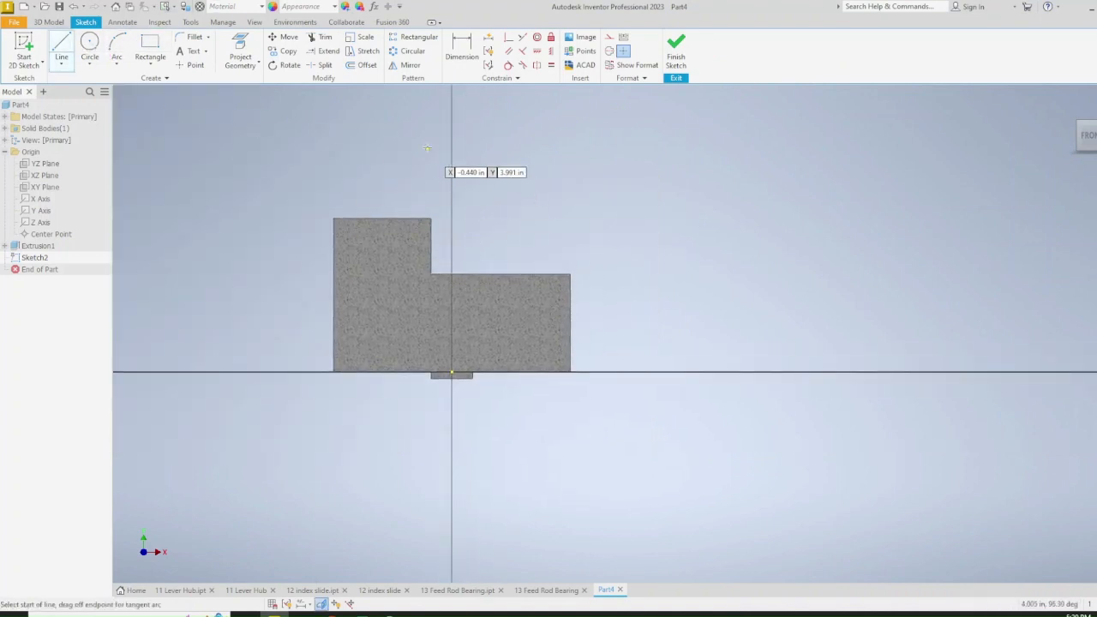
pyautogui.scroll(3, 428, 207)
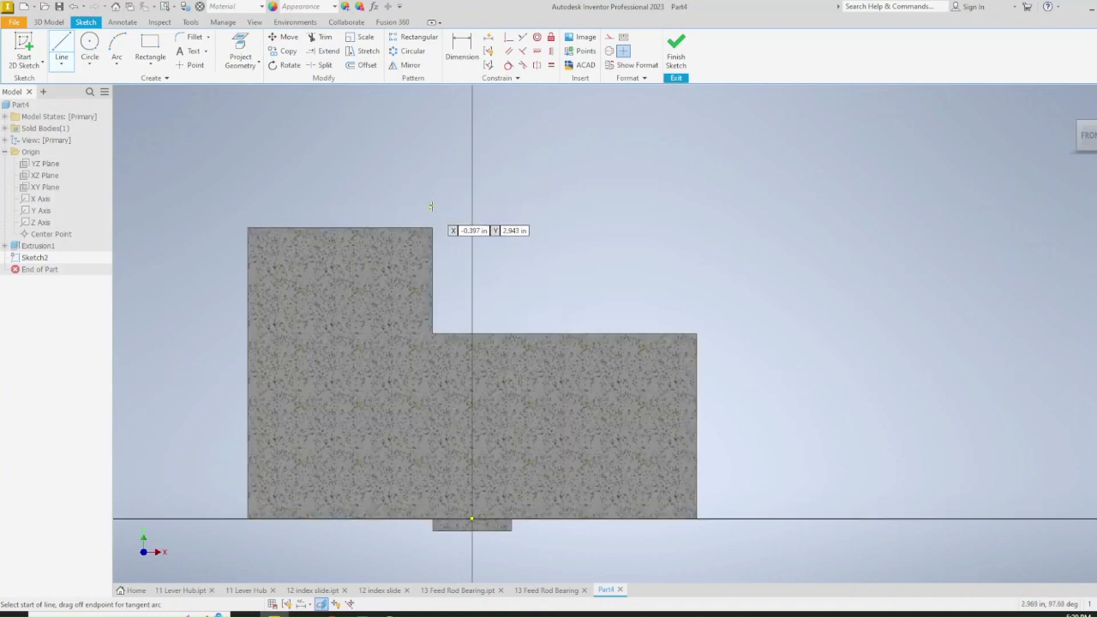
pyautogui.click(418, 156)
pyautogui.click(418, 298)
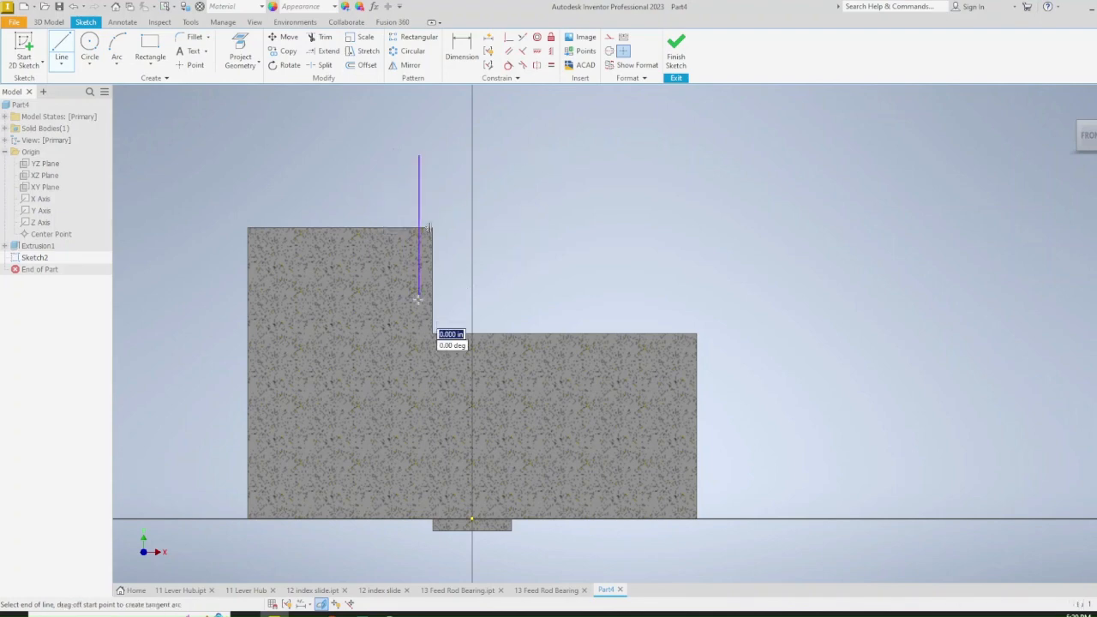
pyautogui.click(390, 299)
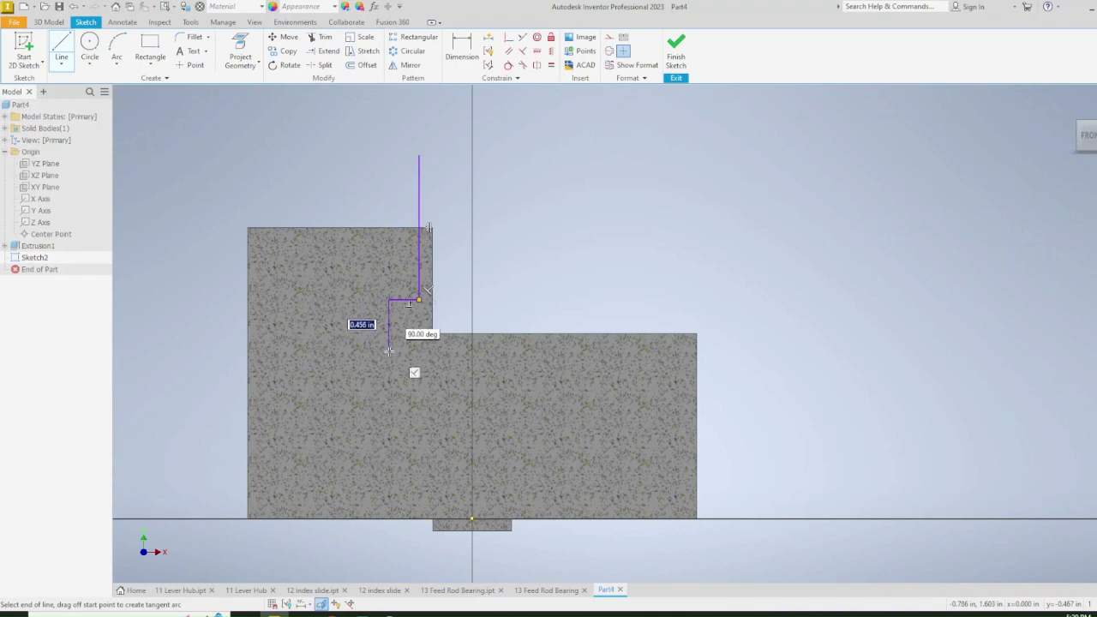
pyautogui.click(390, 362)
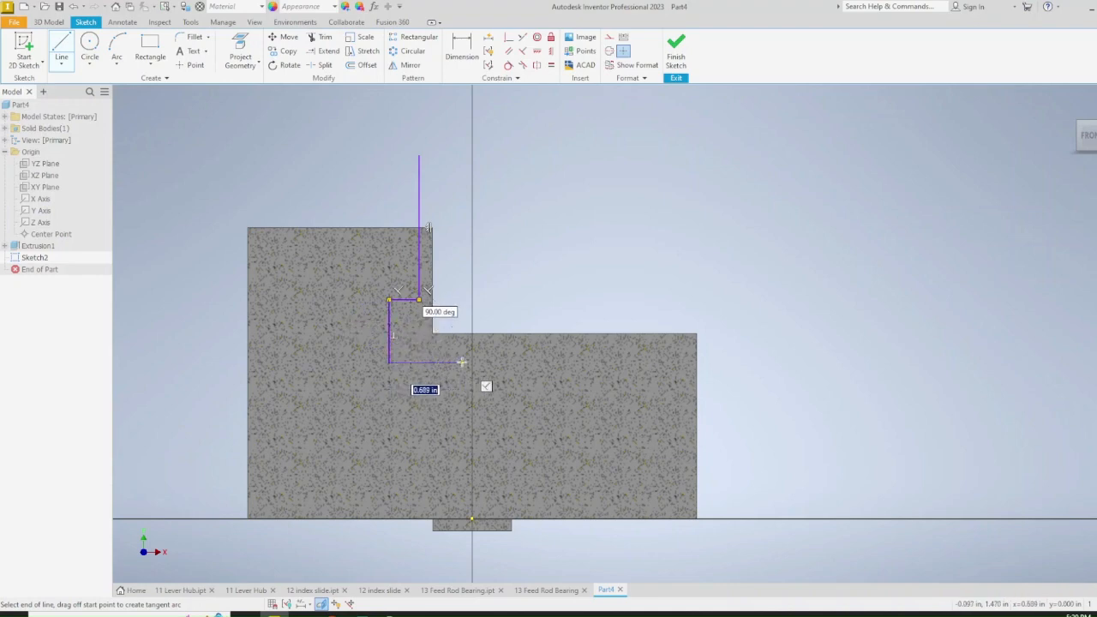
pyautogui.click(599, 363)
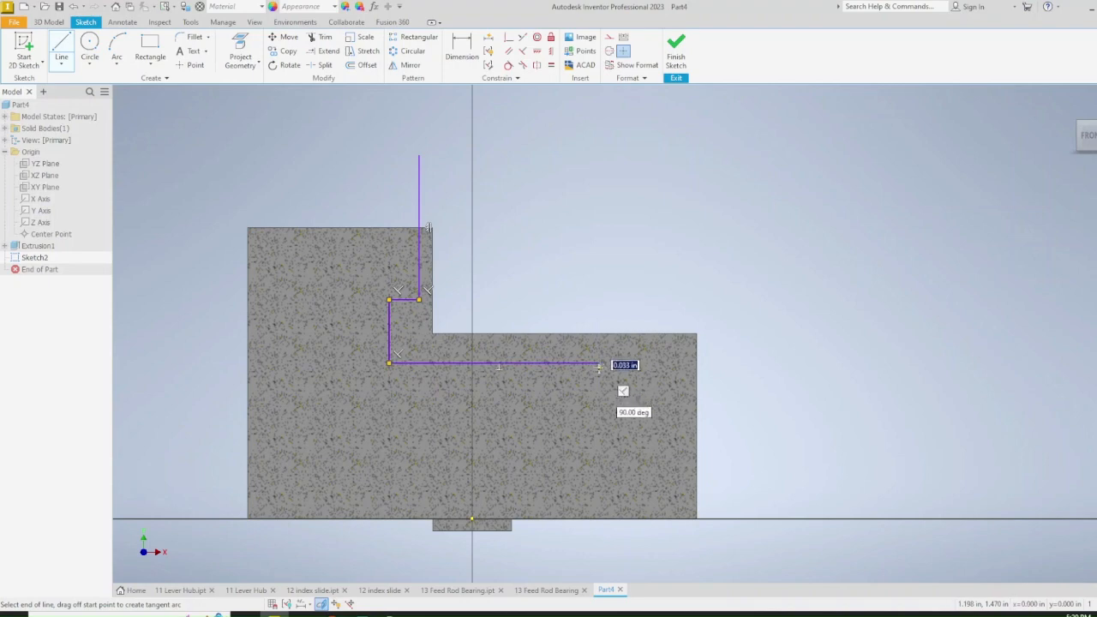
pyautogui.click(599, 411)
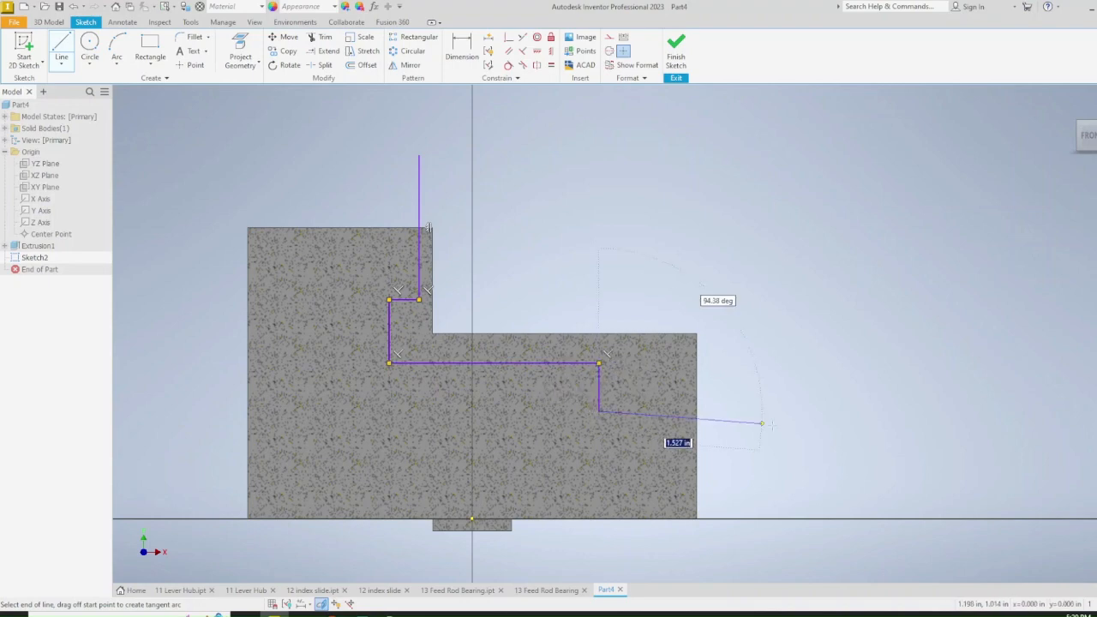
pyautogui.rightClick(836, 413)
pyautogui.click(869, 415)
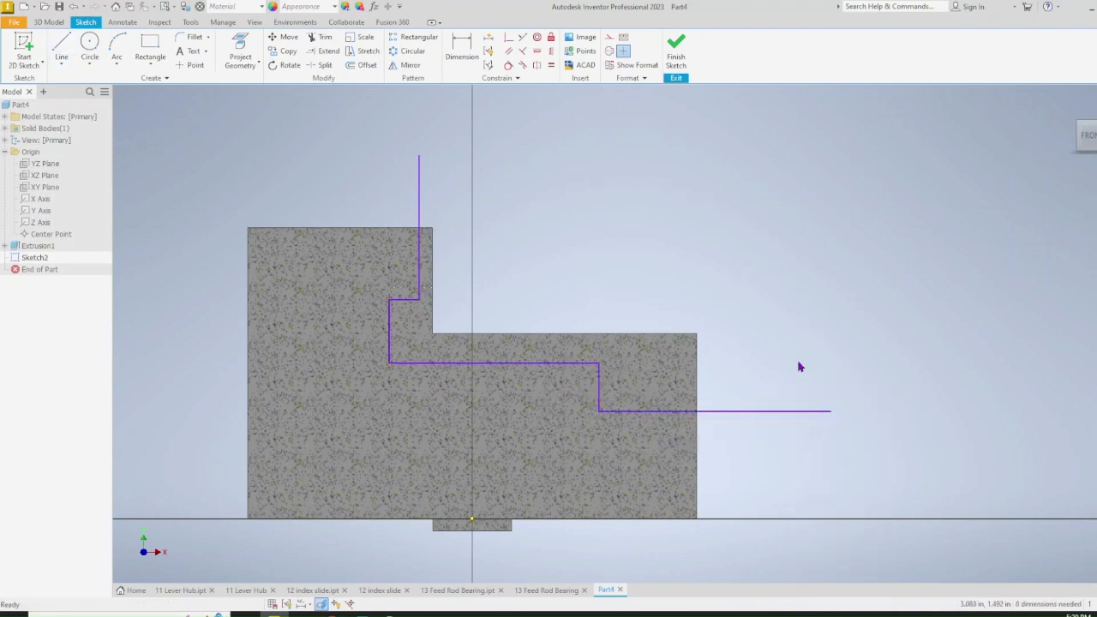
# Close the stepped outline with a horizontal line across the top and a vertical line down its right end
pyautogui.click(420, 156)
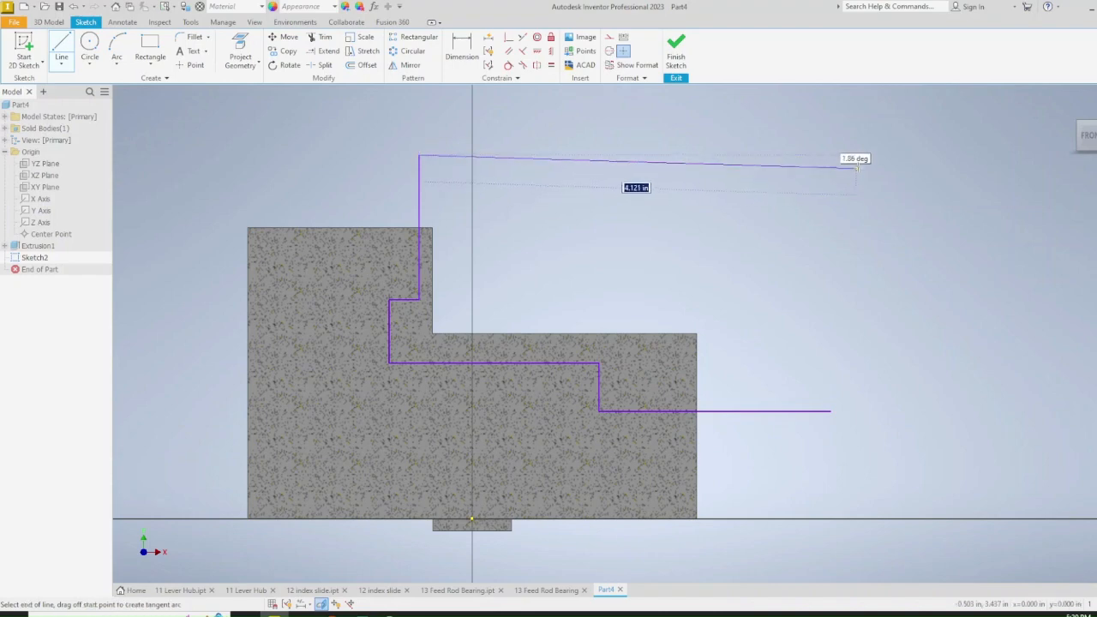
pyautogui.click(829, 155)
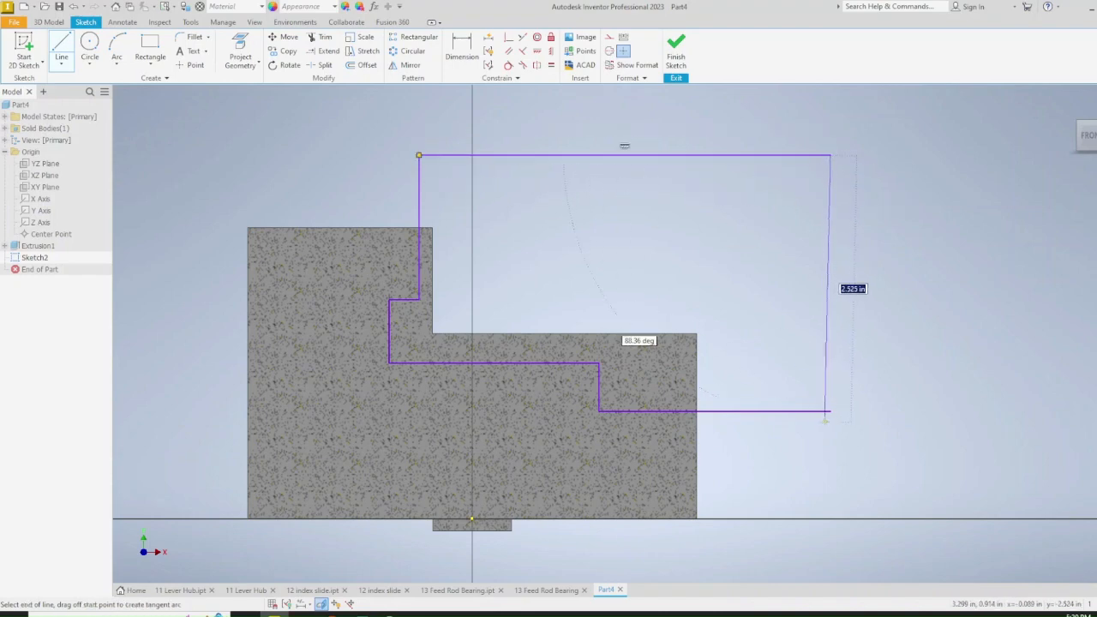
pyautogui.click(830, 412)
pyautogui.press('Escape')
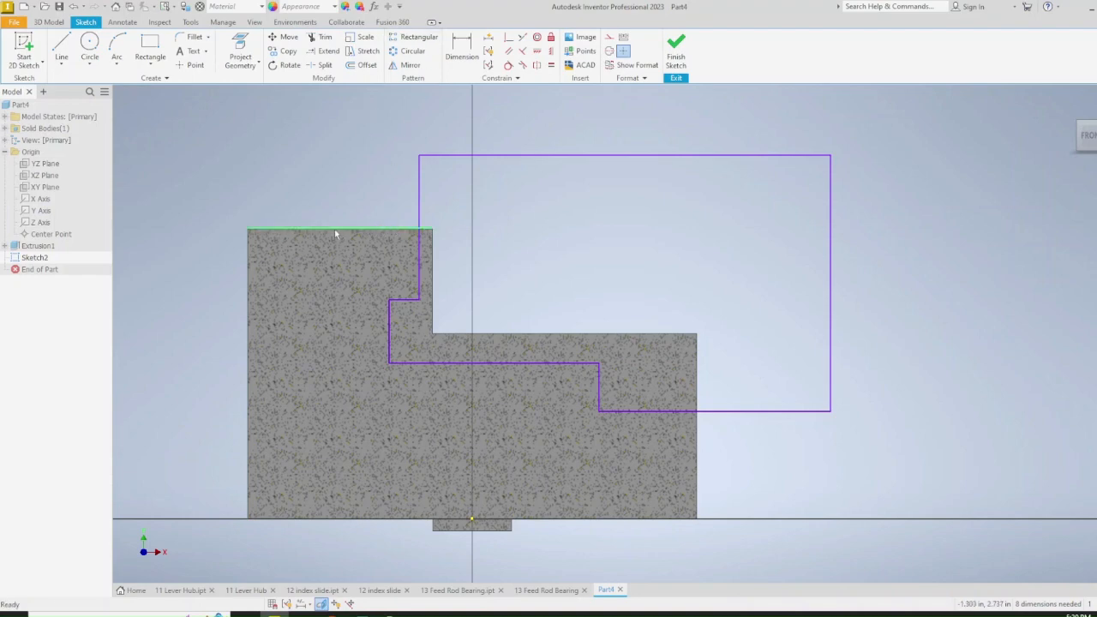
# Make the outline's upper left vertical line coincident with the top right corner of the upper block
pyautogui.click(508, 39)
pyautogui.click(419, 219)
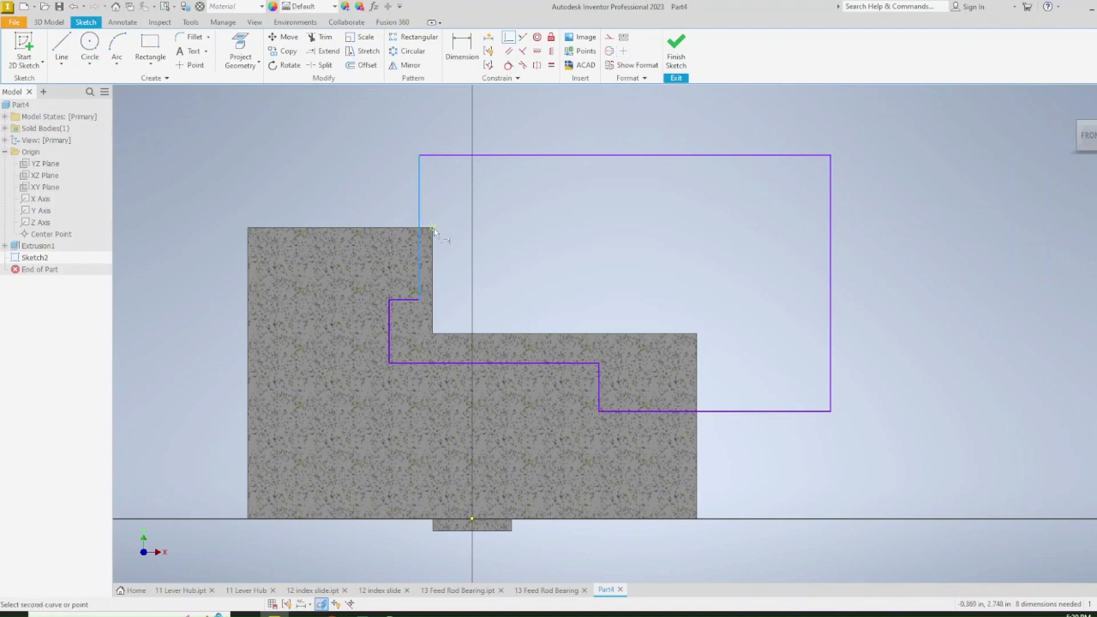
pyautogui.click(432, 229)
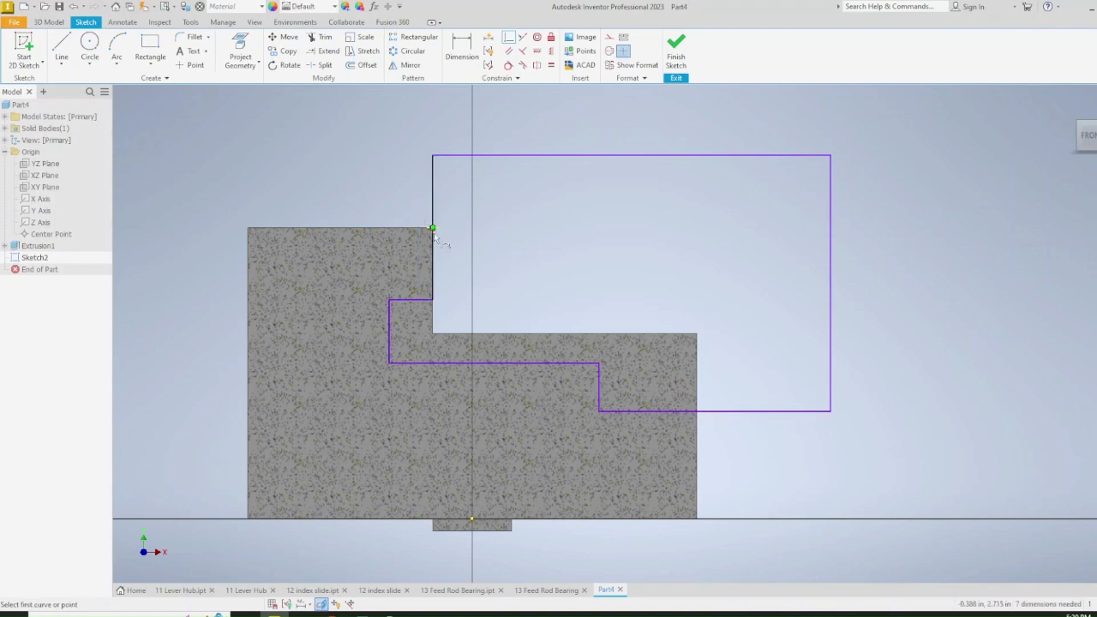
# Dimension the outline's top horizontal line as 4.5 in
pyautogui.click(463, 51)
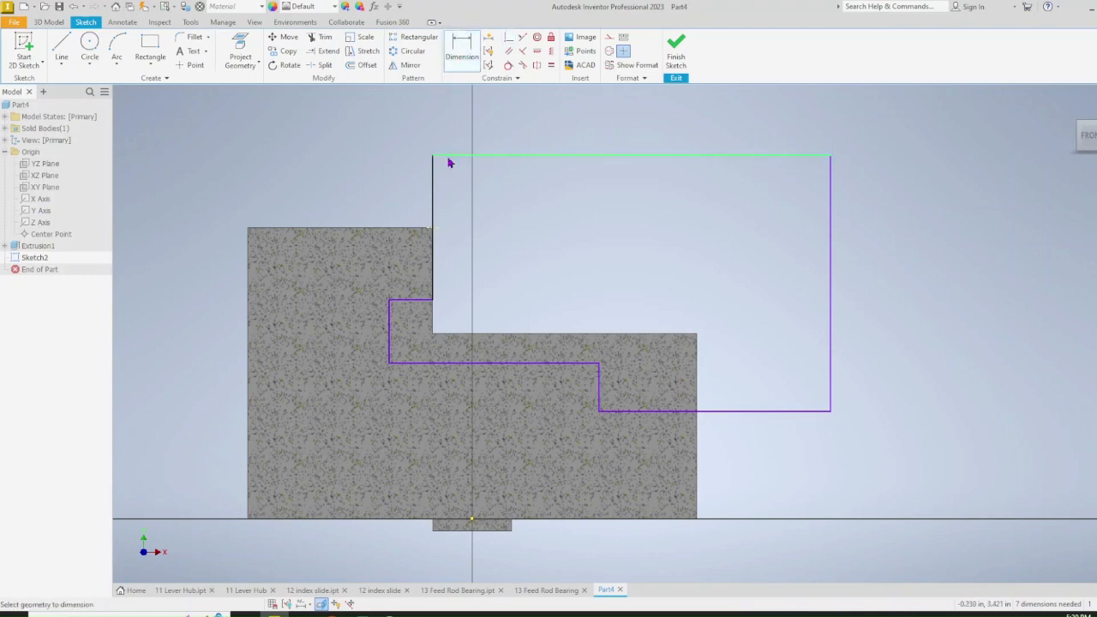
pyautogui.click(446, 156)
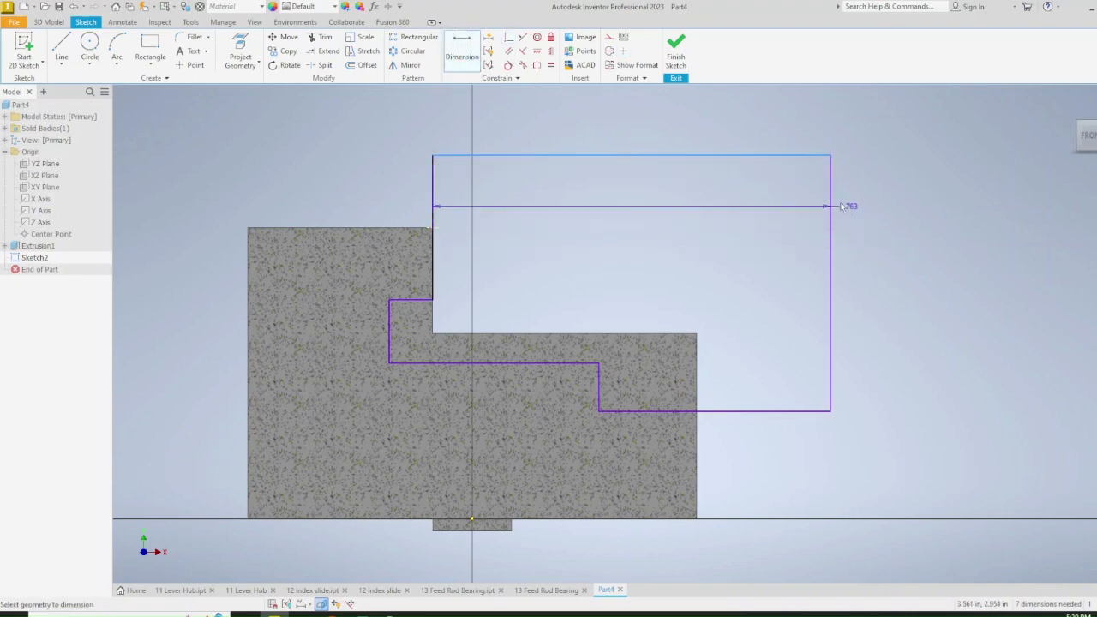
pyautogui.click(704, 121)
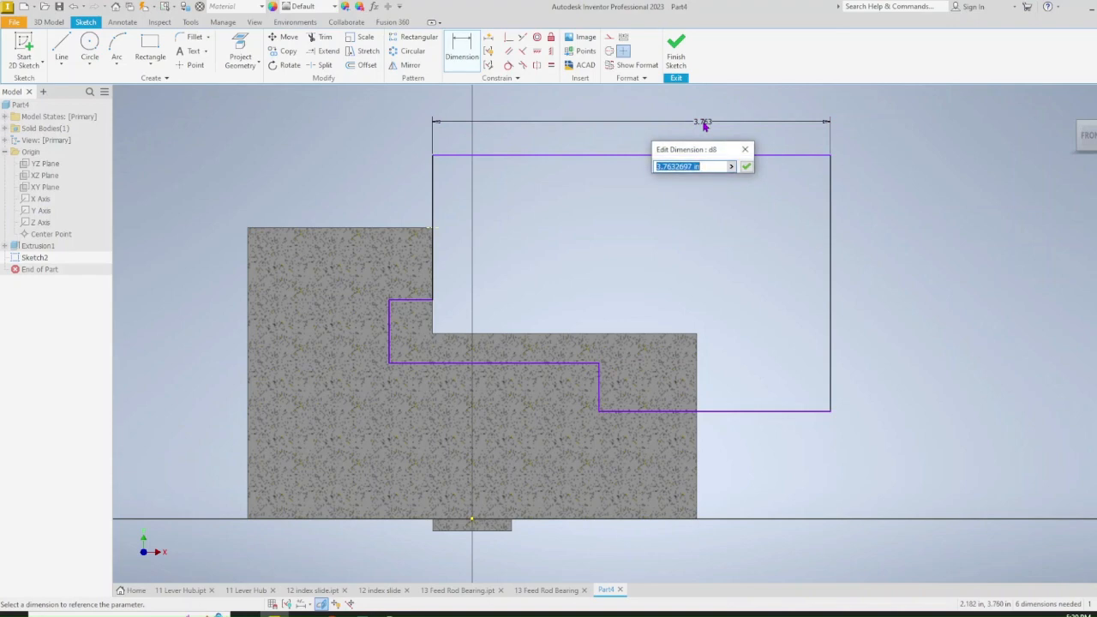
pyautogui.write('4.5')
pyautogui.press('Return')
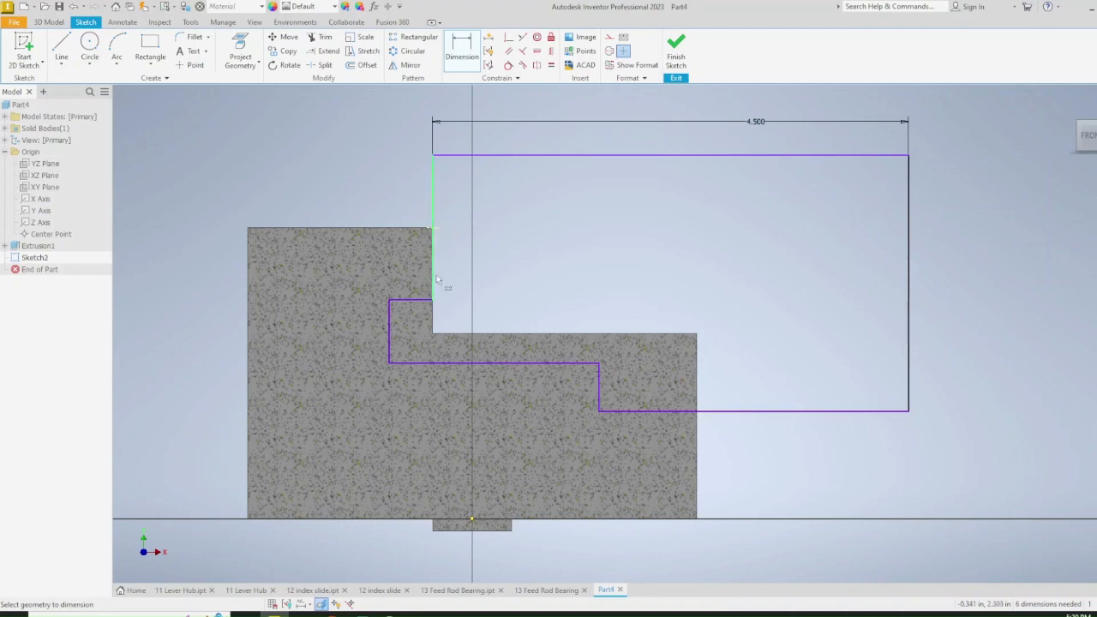
# Try to dimension between the block's left and top model edges
pyautogui.click(244, 282)
pyautogui.click(289, 230)
pyautogui.click(302, 190)
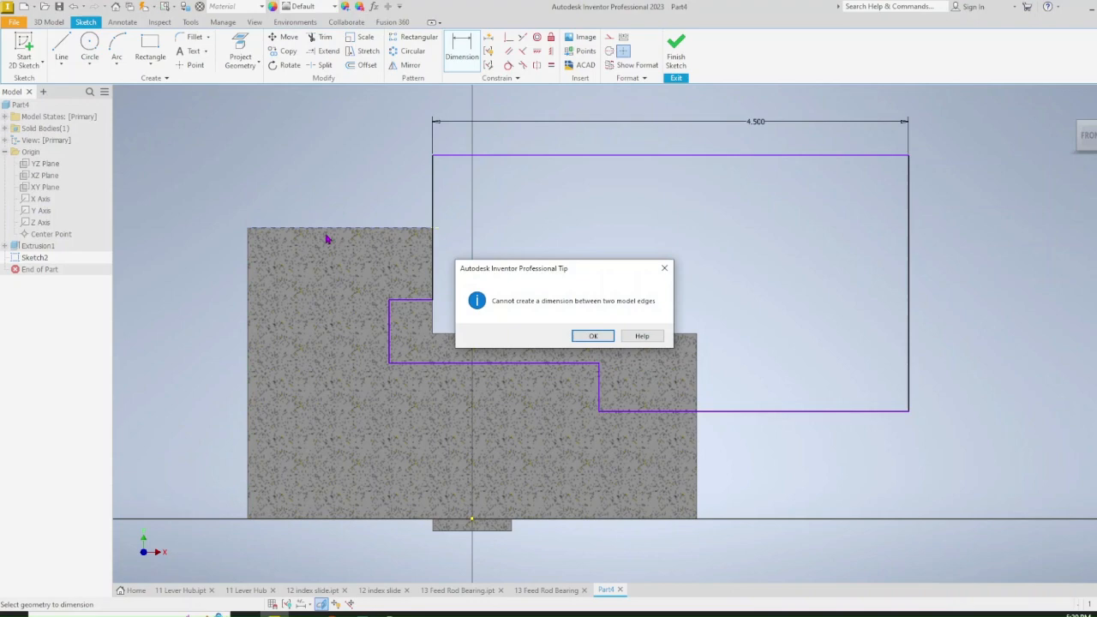
pyautogui.click(599, 339)
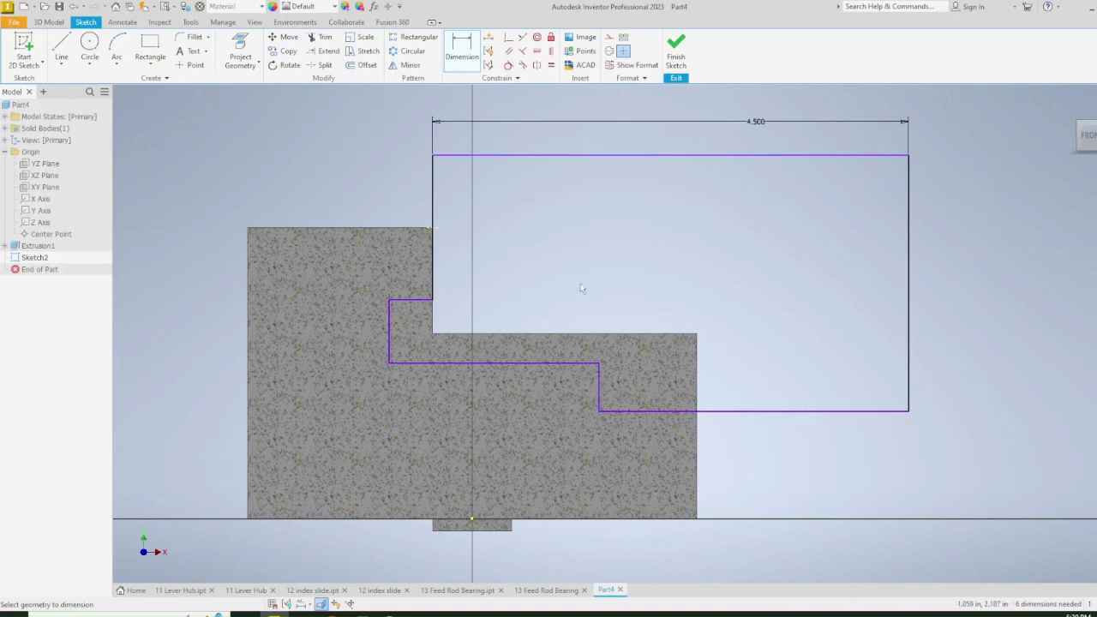
# Project the outline of the block's section into the sketch
pyautogui.click(240, 52)
pyautogui.click(309, 264)
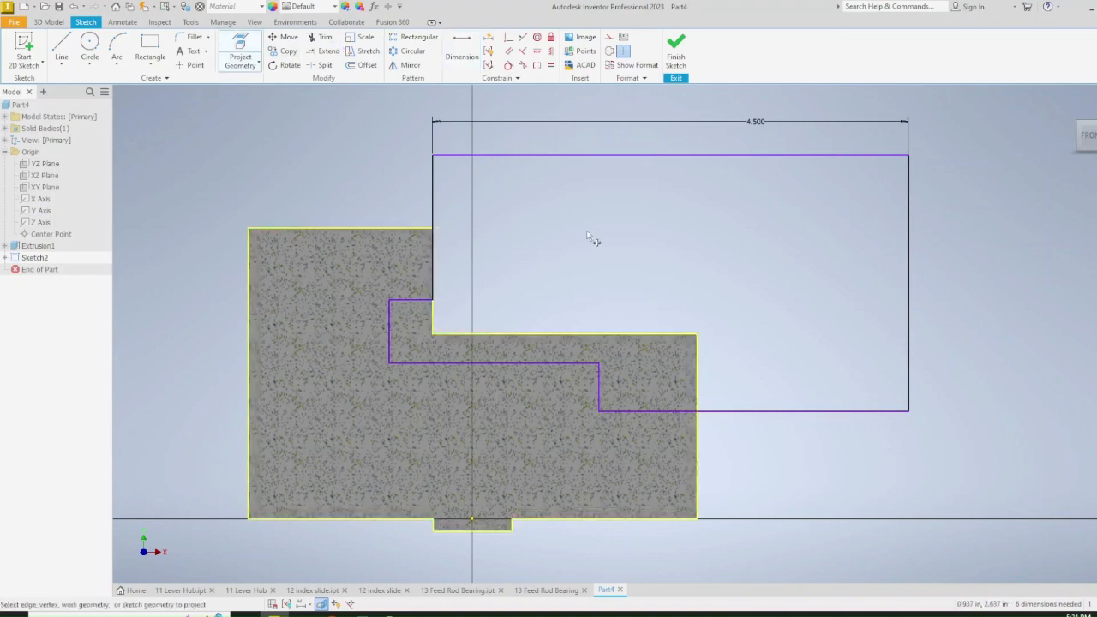
# Dimension the vertical distance from the block's top edge down to the outline's short upper ledge as 1 in
pyautogui.click(463, 56)
pyautogui.click(412, 300)
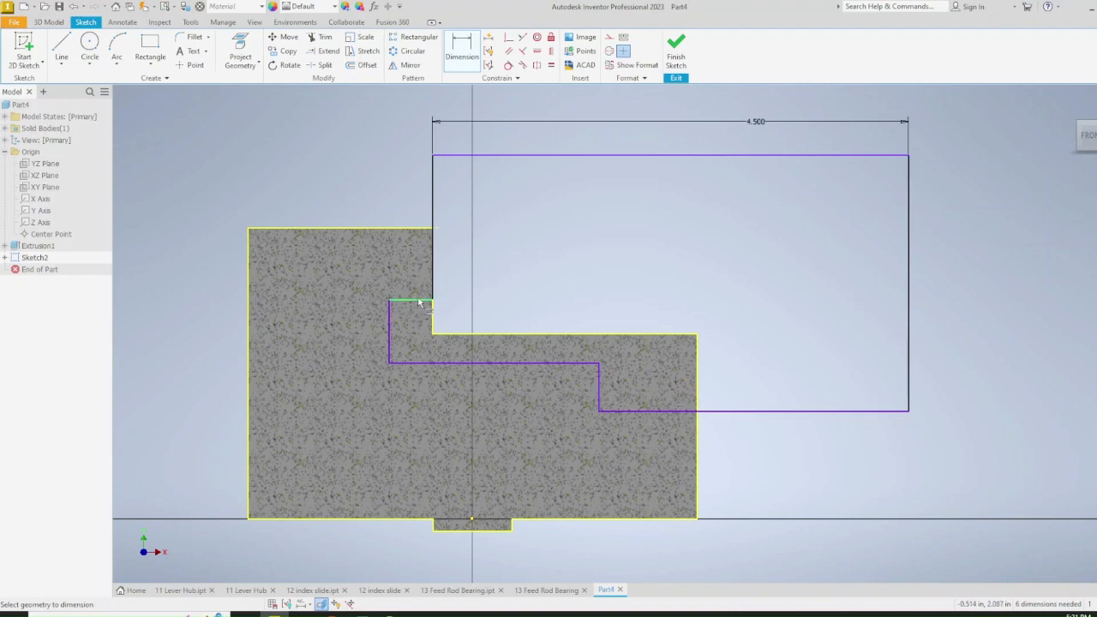
pyautogui.click(406, 237)
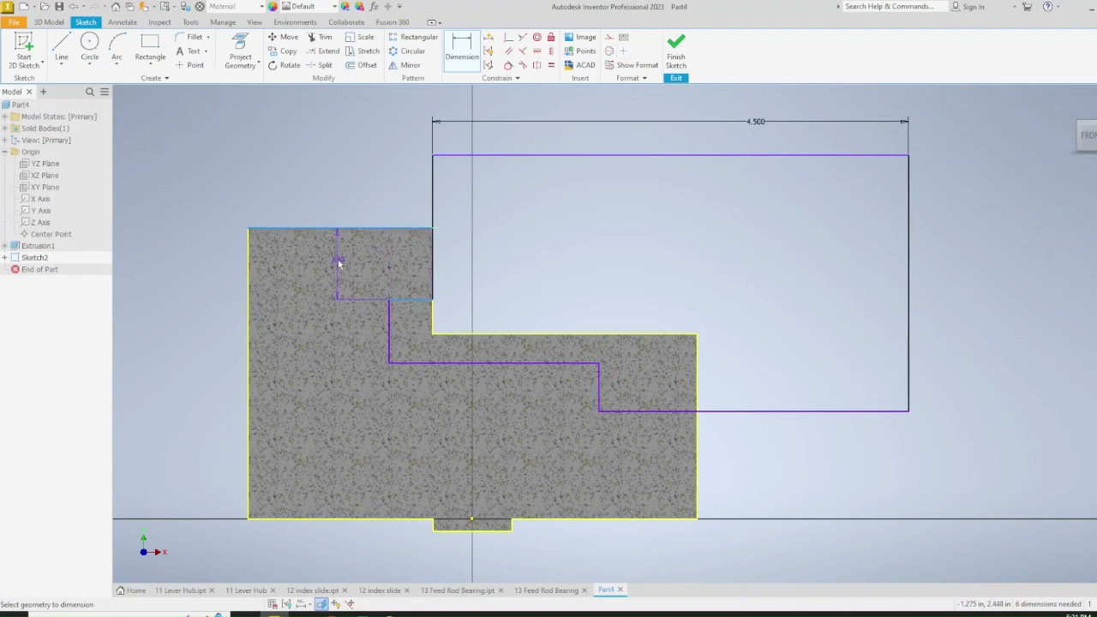
pyautogui.click(339, 264)
pyautogui.write('1')
pyautogui.press('Return')
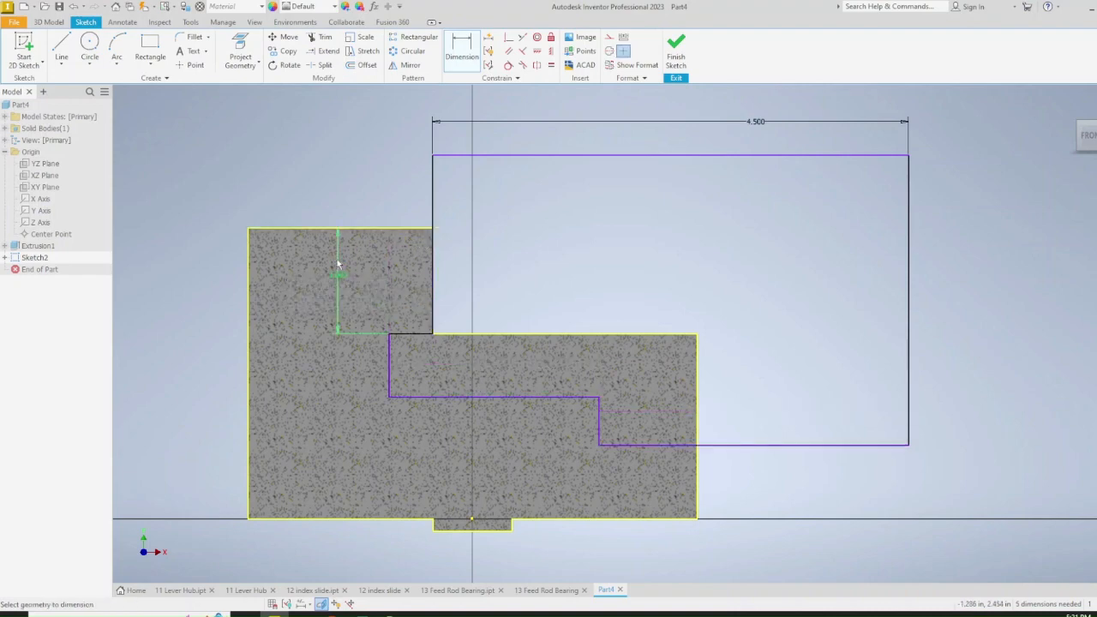
# Dimension the outline's short vertical line below the upper ledge as 0.31 in
pyautogui.click(390, 378)
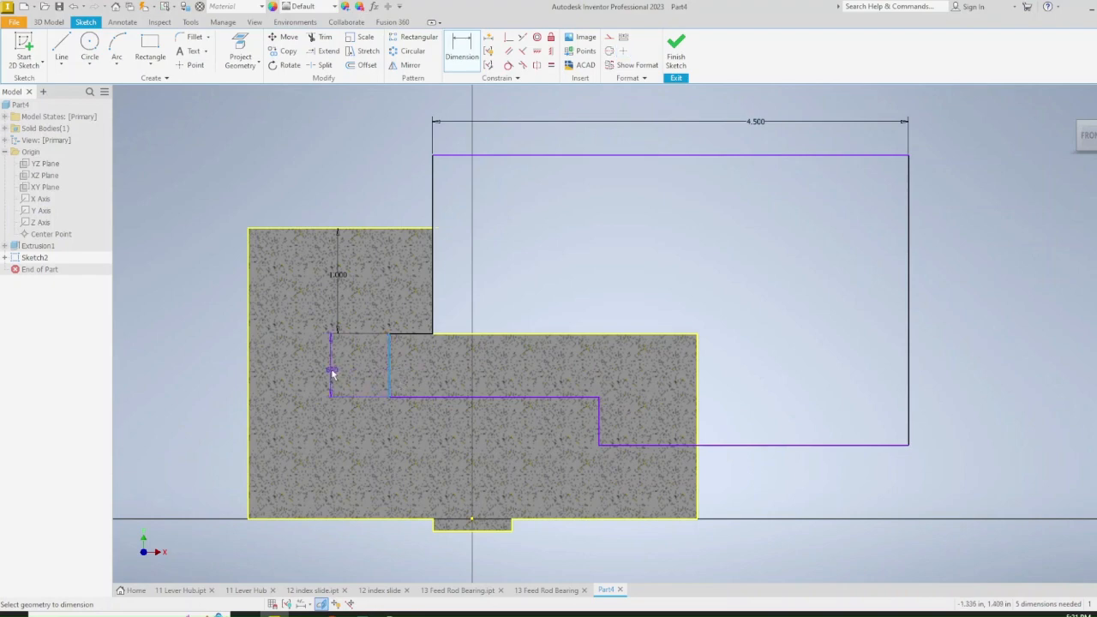
pyautogui.click(334, 373)
pyautogui.write('.3')
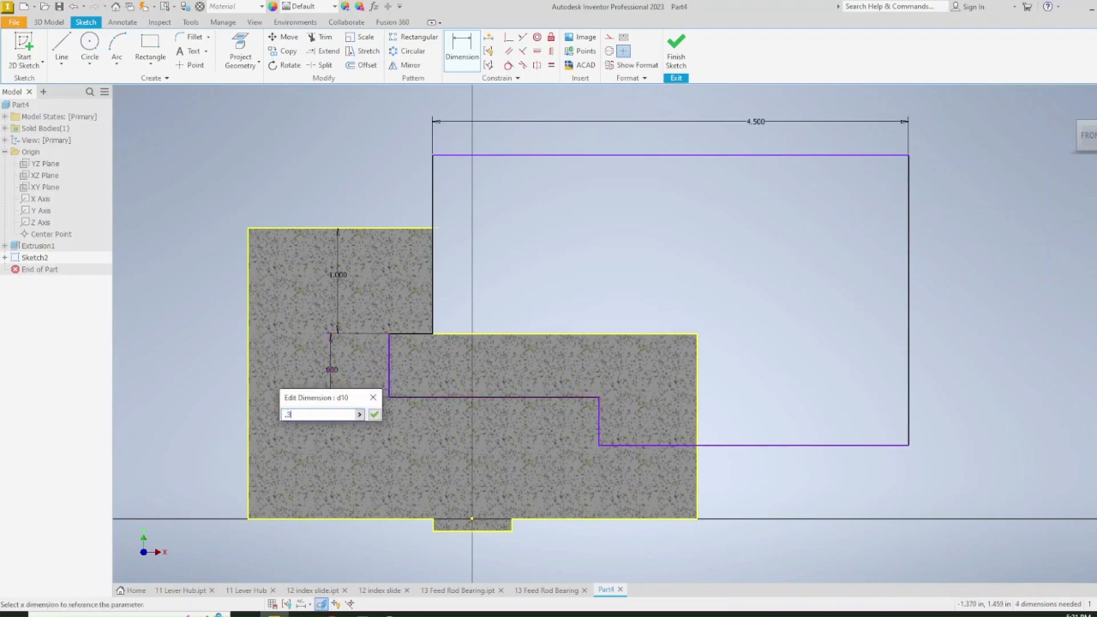
pyautogui.write('1')
pyautogui.press('Return')
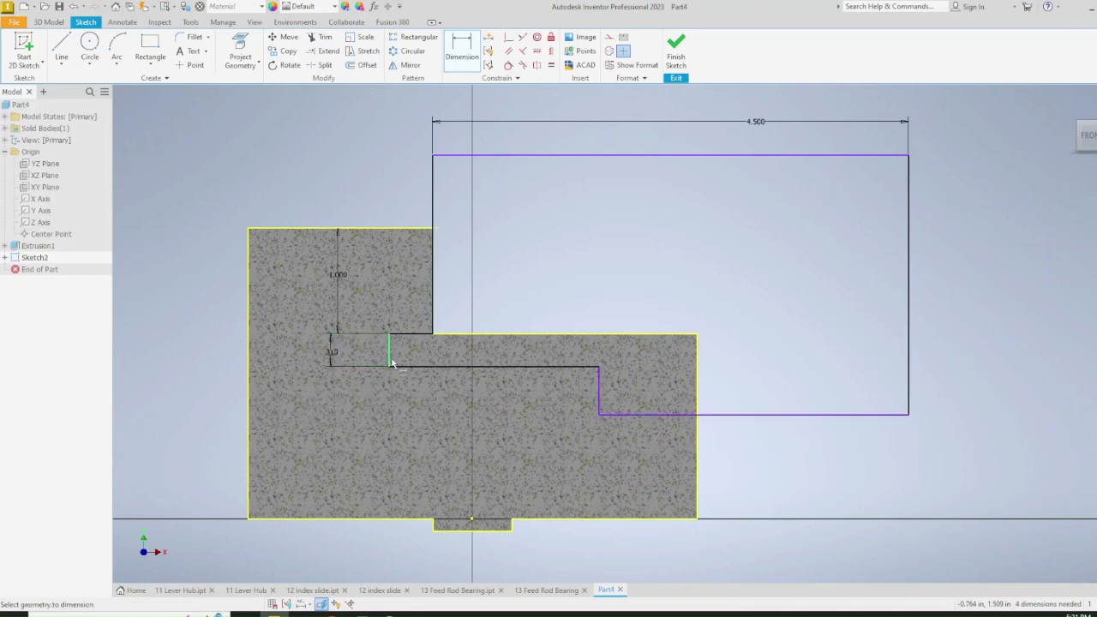
# Dimension the horizontal distance from the short vertical line to the outline's far right vertical line as 4.69 in
pyautogui.click(548, 368)
pyautogui.click(908, 371)
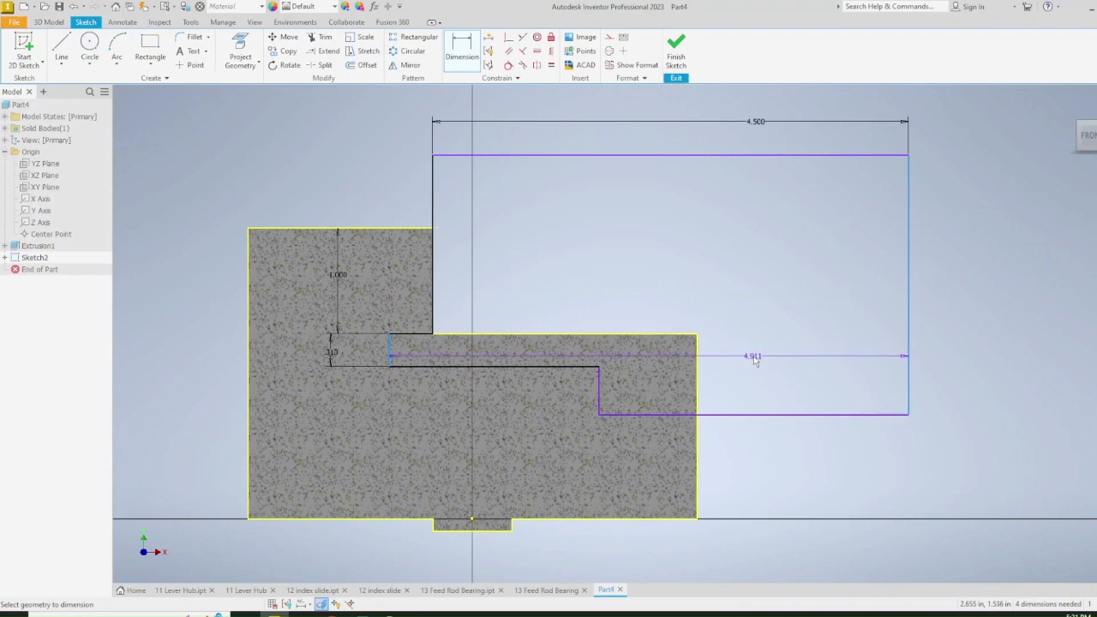
pyautogui.click(757, 355)
pyautogui.write('4')
pyautogui.press('Return')
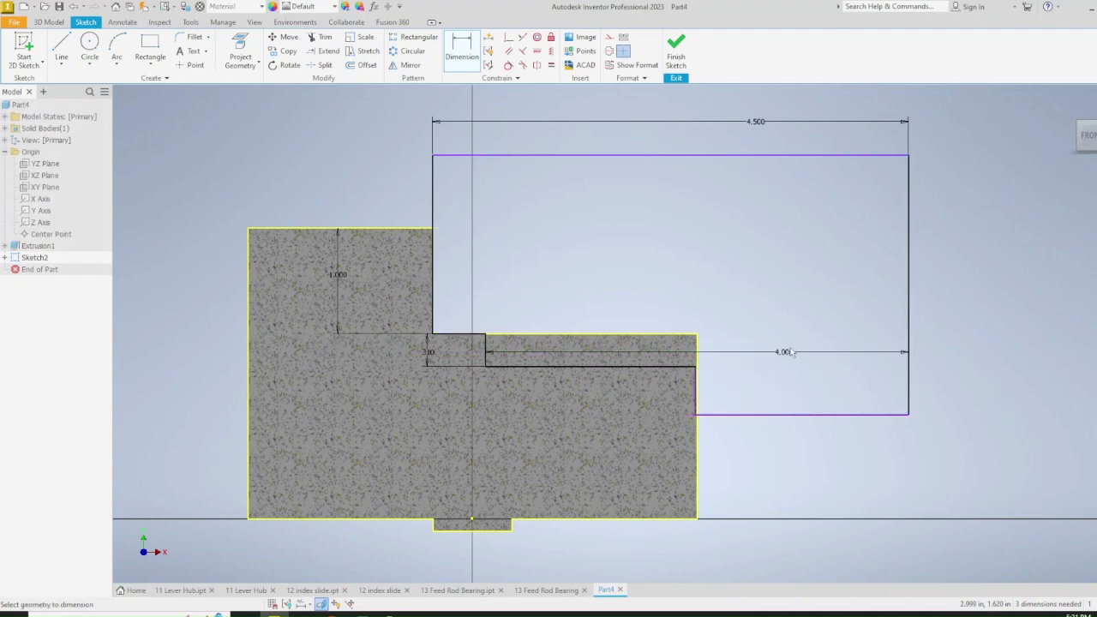
pyautogui.doubleClick(793, 353)
pyautogui.write('4.69')
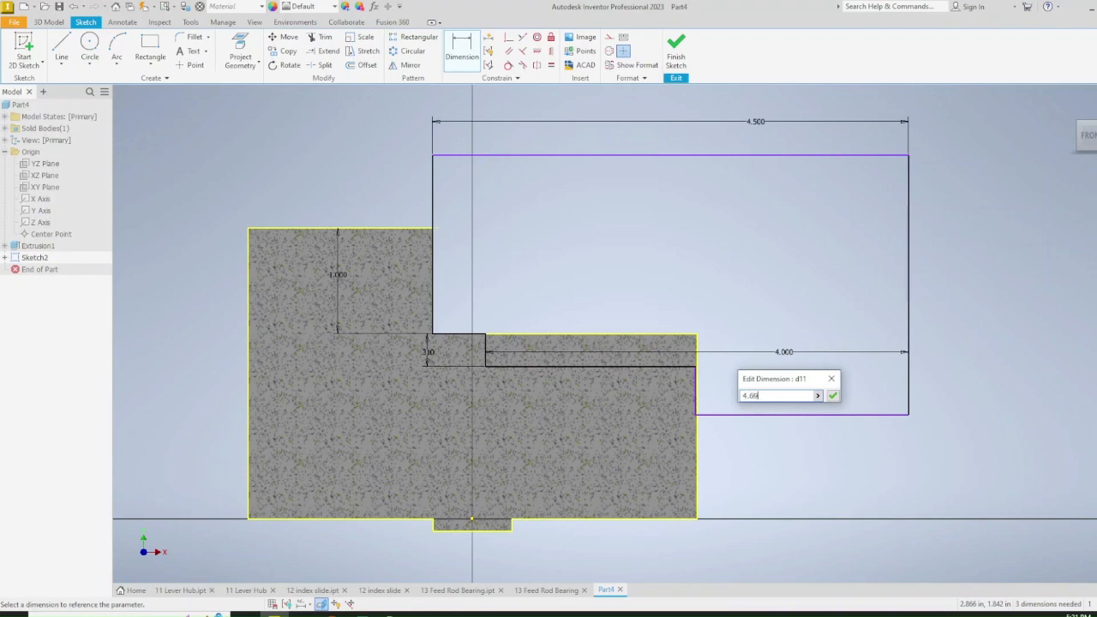
pyautogui.press('Return')
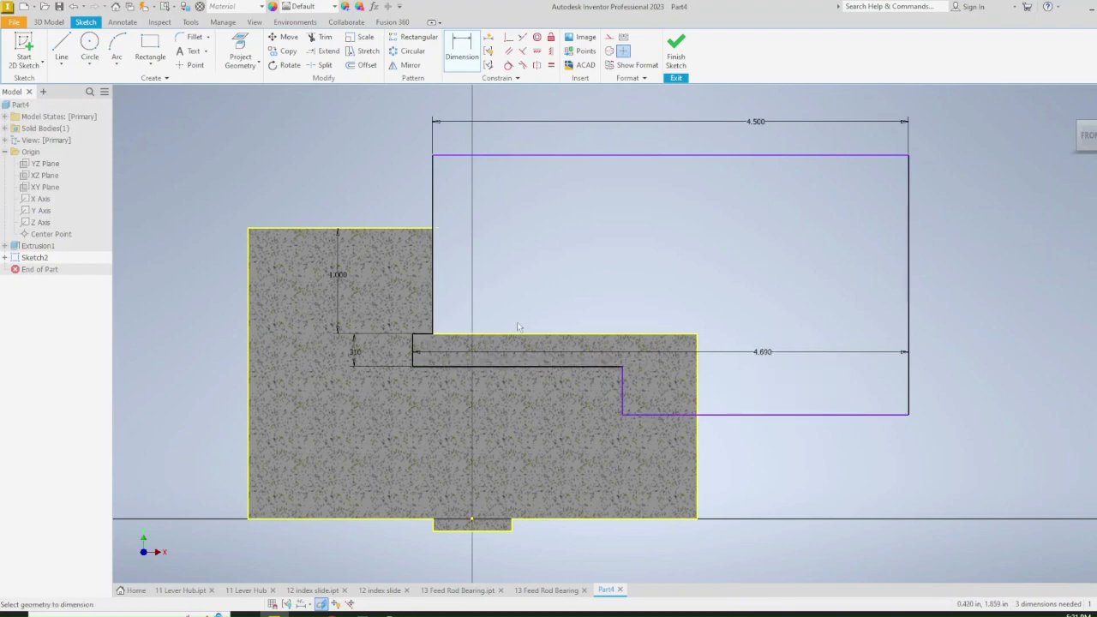
# Dimension the vertical distance between the outline's middle and bottom horizontal lines as 0.31 in
pyautogui.click(595, 367)
pyautogui.click(663, 417)
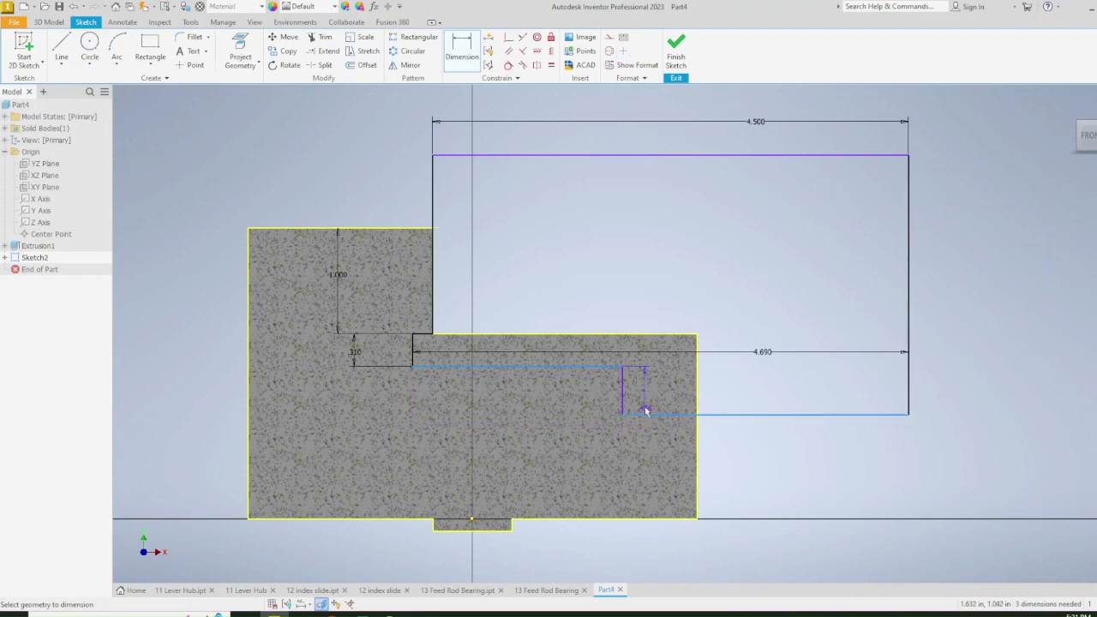
pyautogui.click(357, 384)
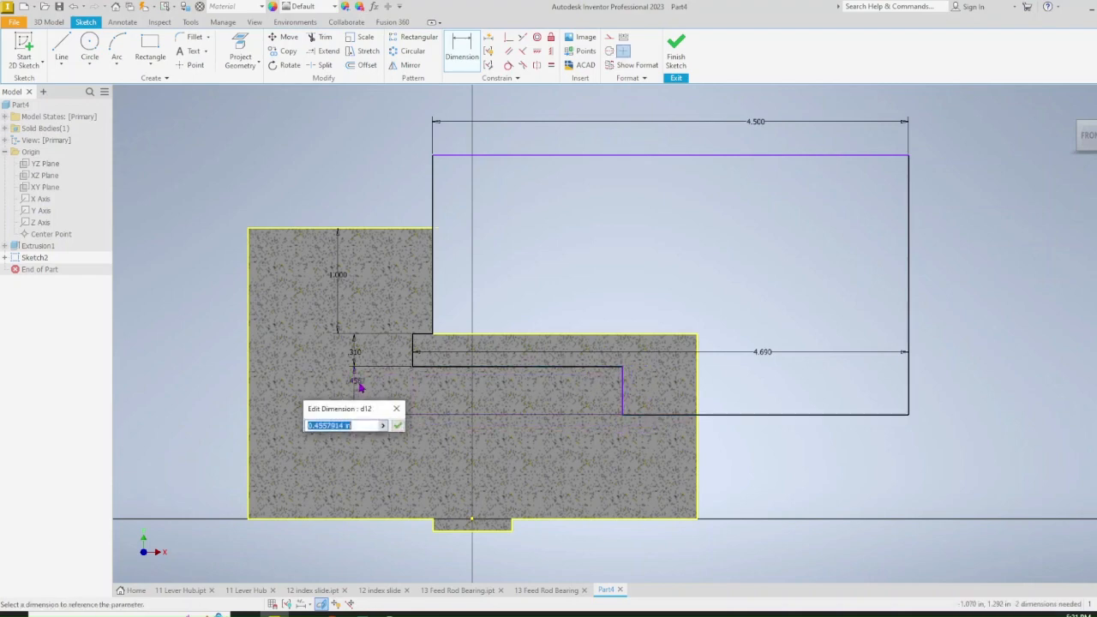
pyautogui.write('.31')
pyautogui.press('Return')
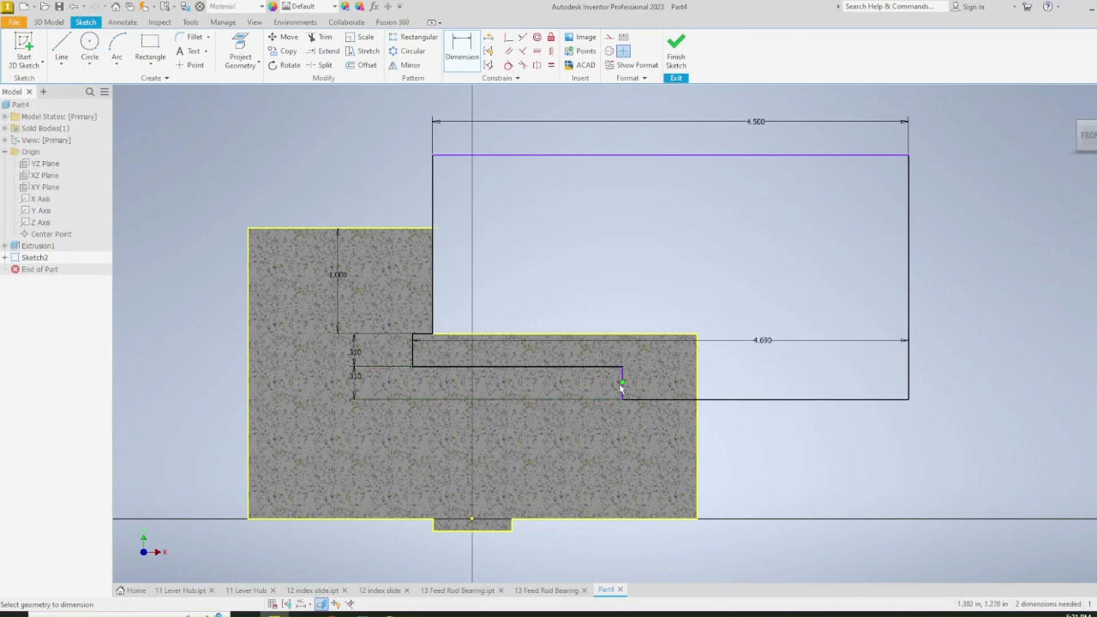
# Dimension the outline's bottom horizontal line as 3 in and finish the sketch
pyautogui.click(652, 400)
pyautogui.click(660, 439)
pyautogui.write('3')
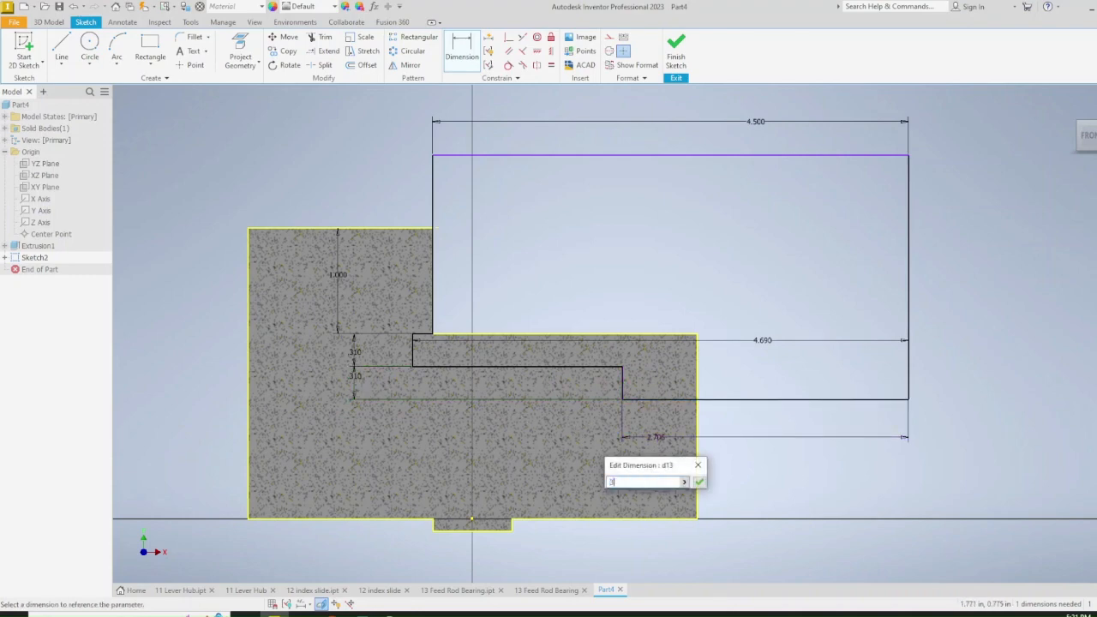
pyautogui.press('Return')
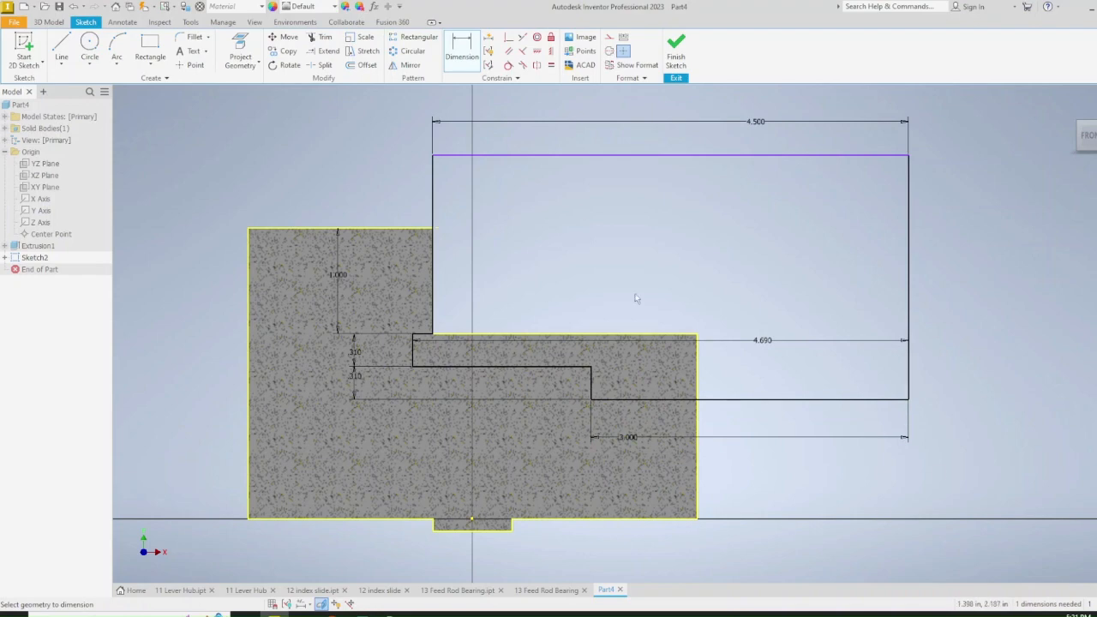
pyautogui.click(676, 45)
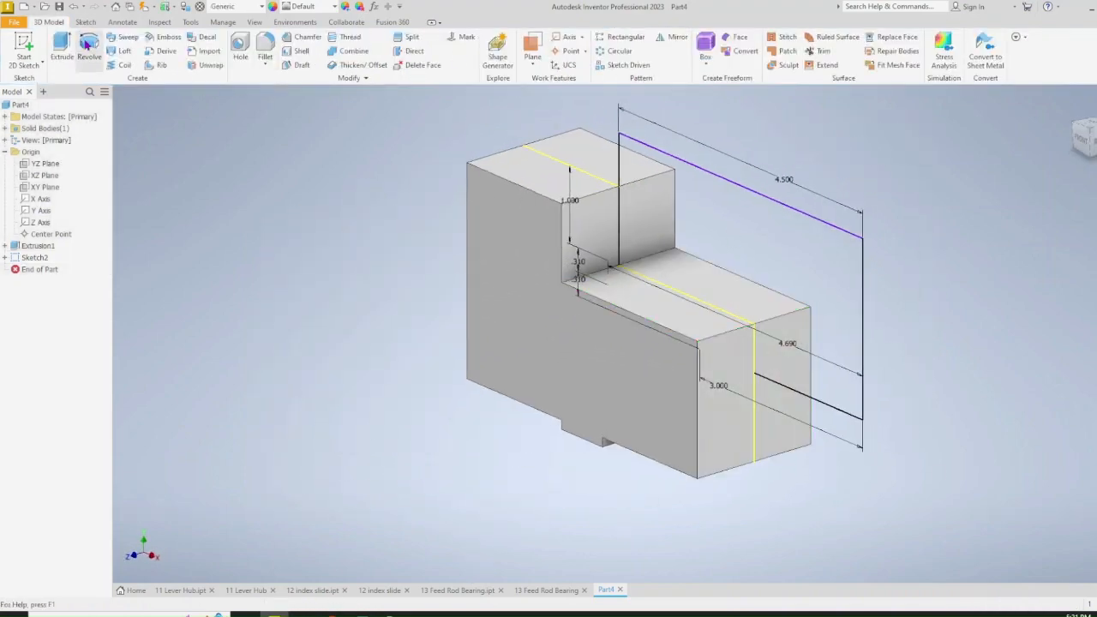
# Revolve both stepped outline profiles 360 degrees about the outline's far right vertical line as a cut through the block
pyautogui.click(88, 47)
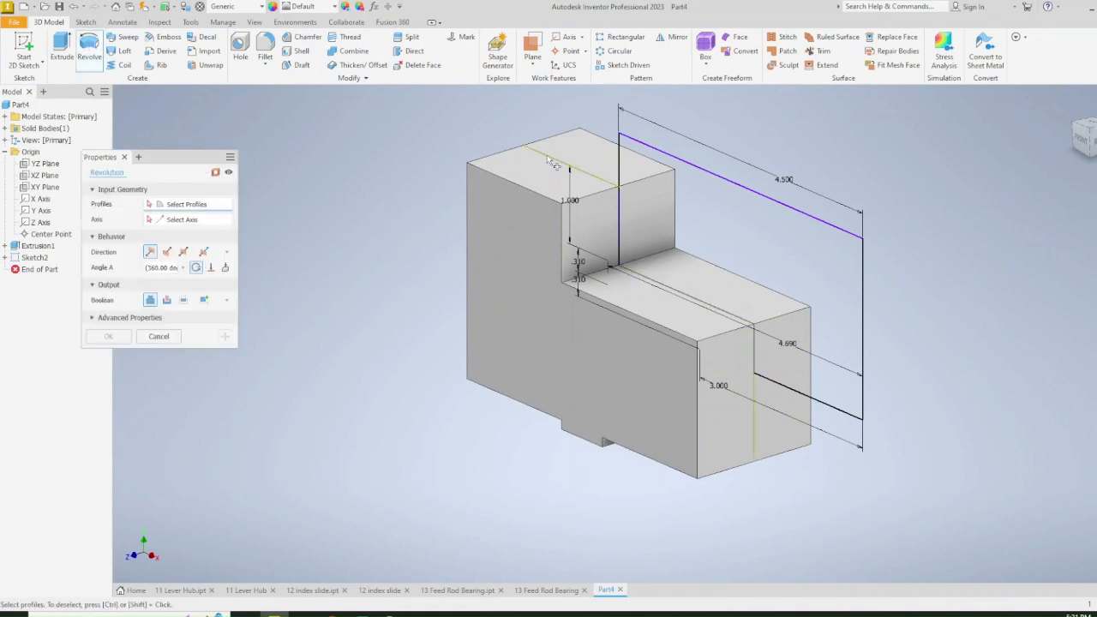
pyautogui.click(866, 267)
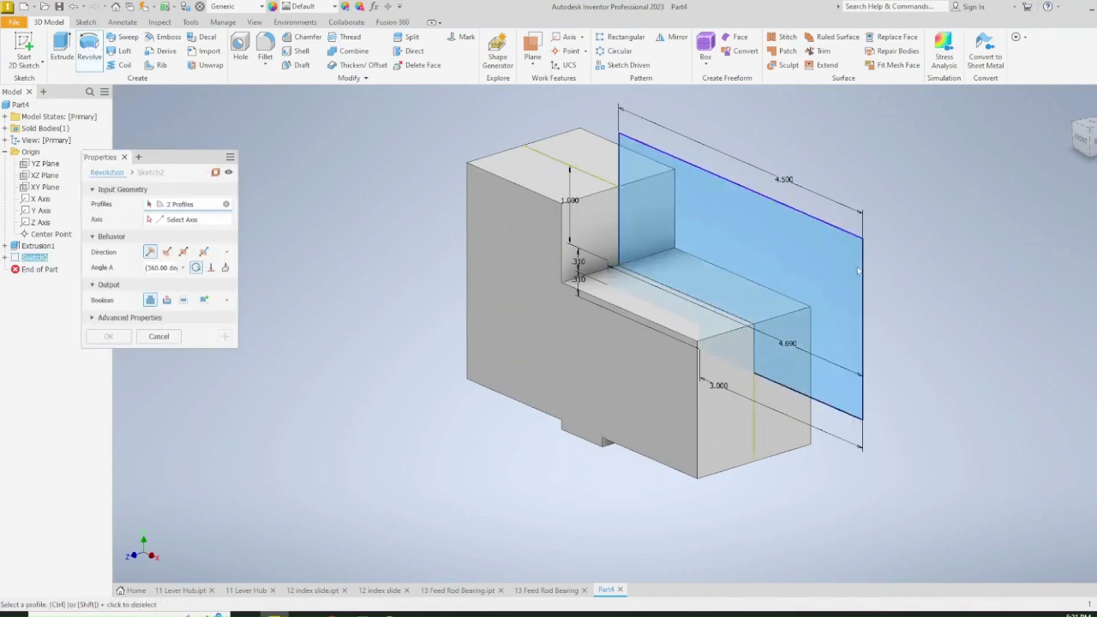
pyautogui.click(636, 391)
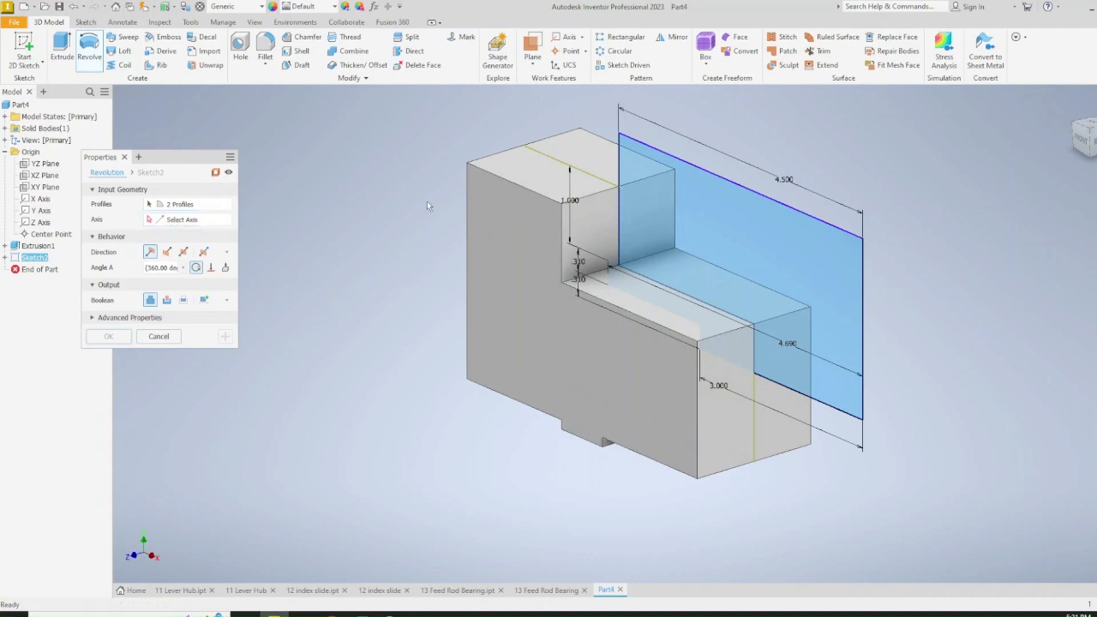
pyautogui.click(197, 219)
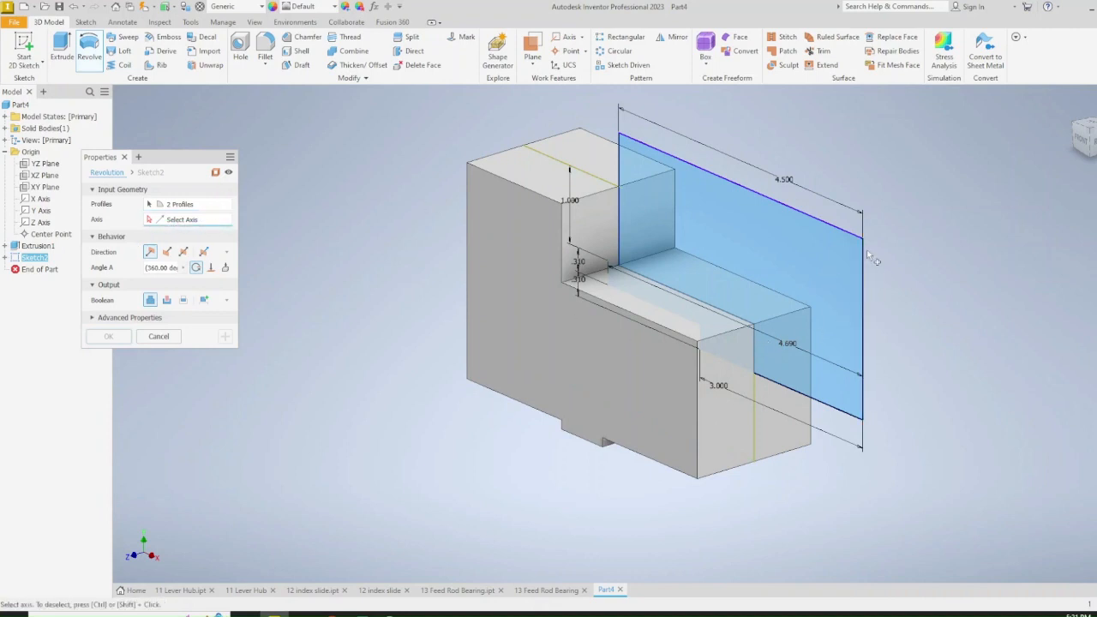
pyautogui.click(864, 294)
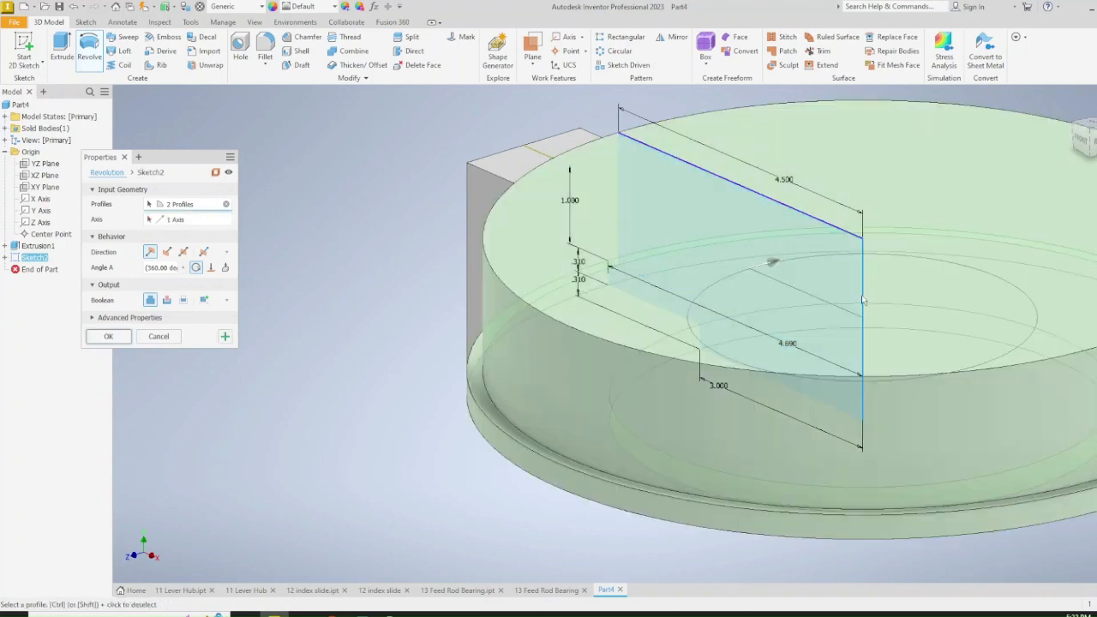
pyautogui.click(168, 299)
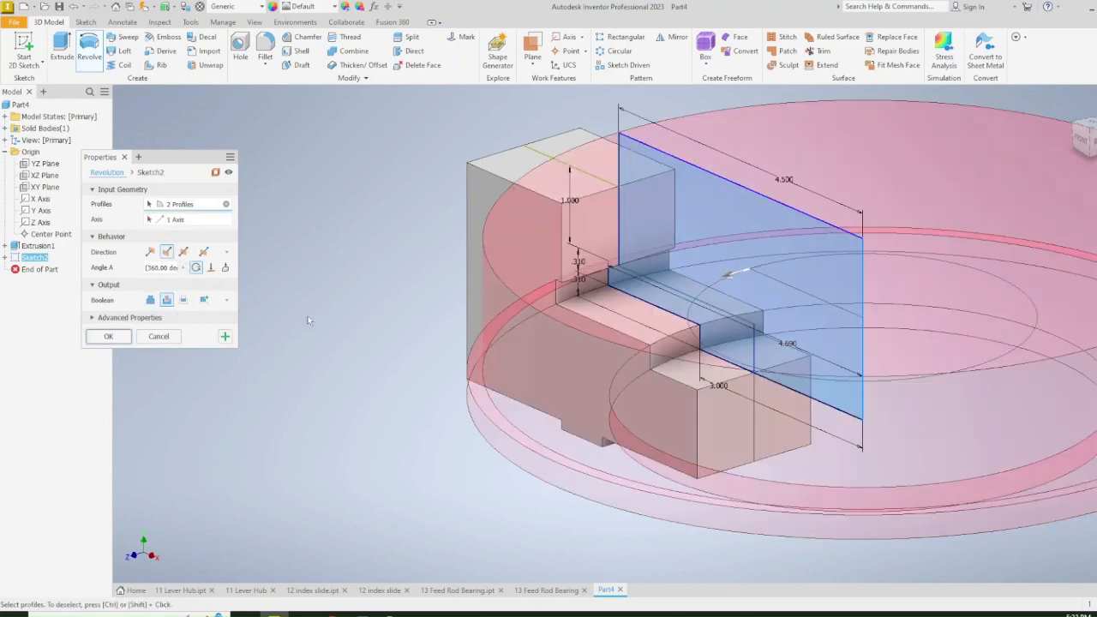
pyautogui.click(108, 337)
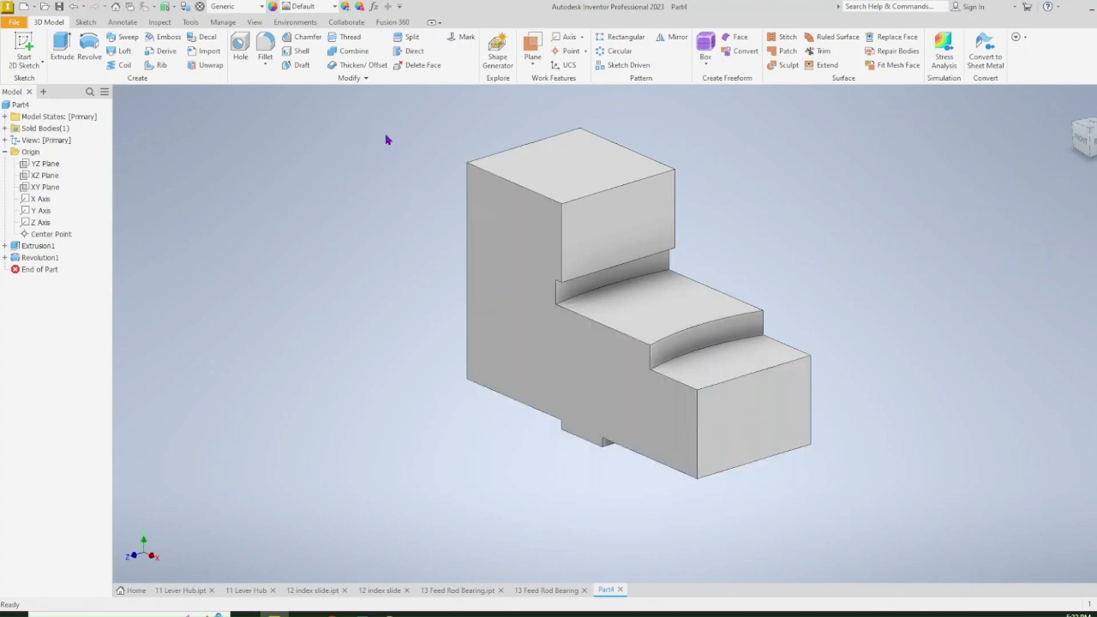
# Chamfer the upper block's top outer edge by distance and angle, 0.62 in at 30 degrees, using the tall end face as reference
pyautogui.click(306, 36)
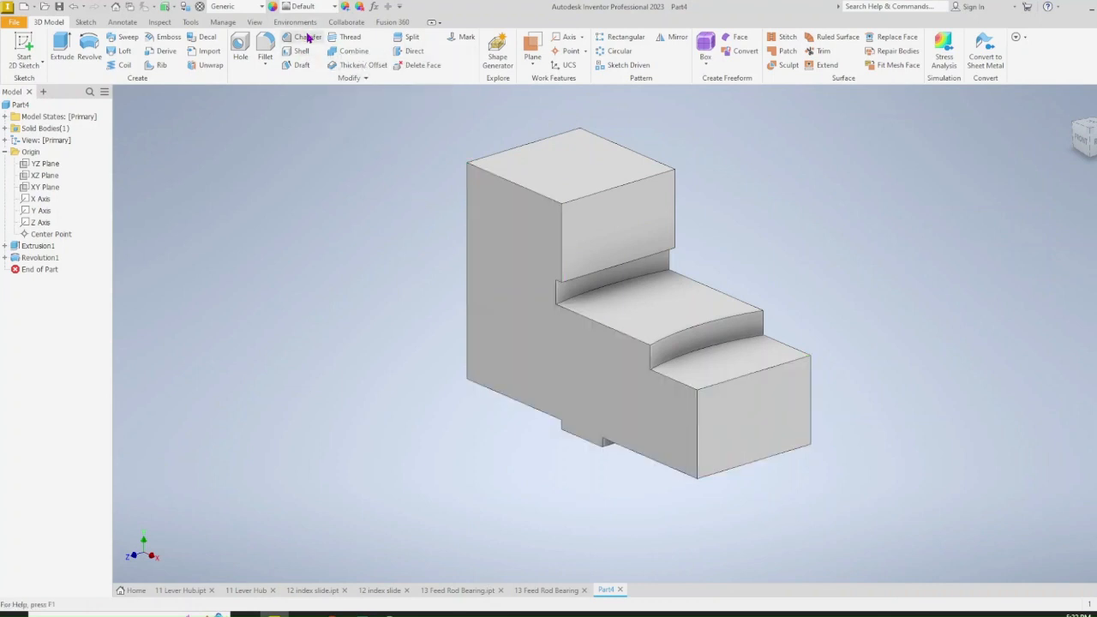
pyautogui.click(501, 156)
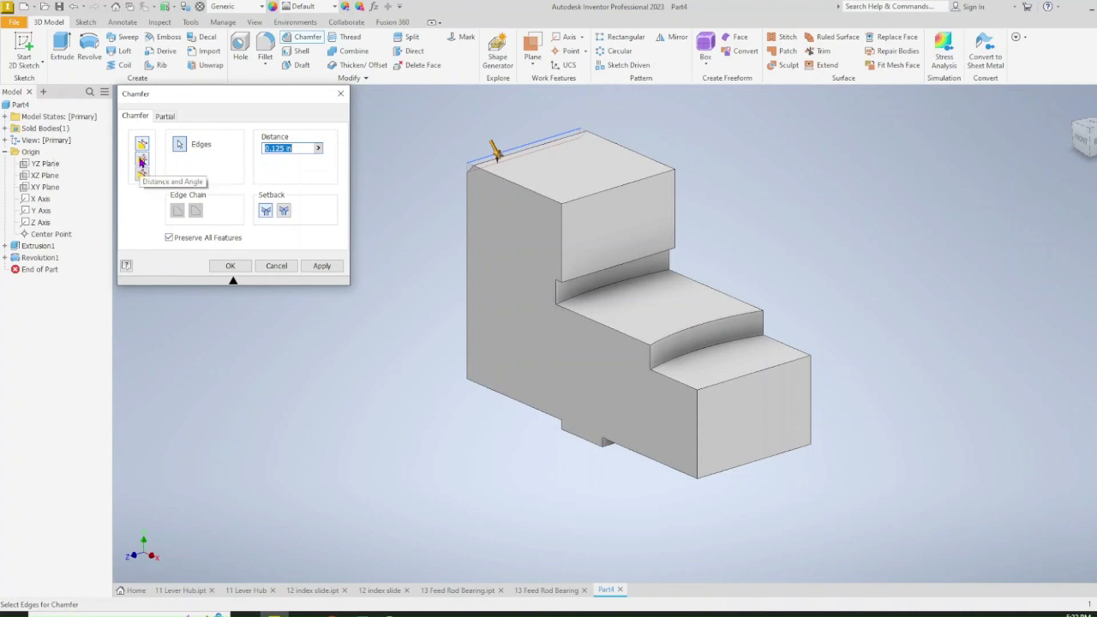
pyautogui.click(143, 162)
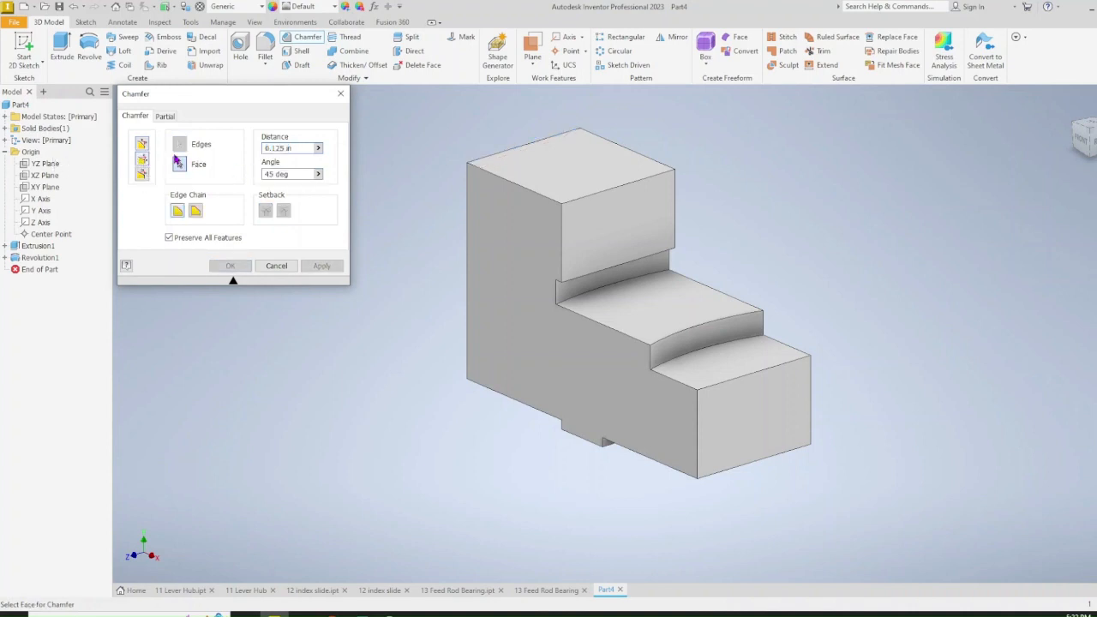
pyautogui.click(282, 174)
pyautogui.write('30')
pyautogui.press('Tab')
pyautogui.click(294, 148)
pyautogui.write('.62')
pyautogui.click(1077, 125)
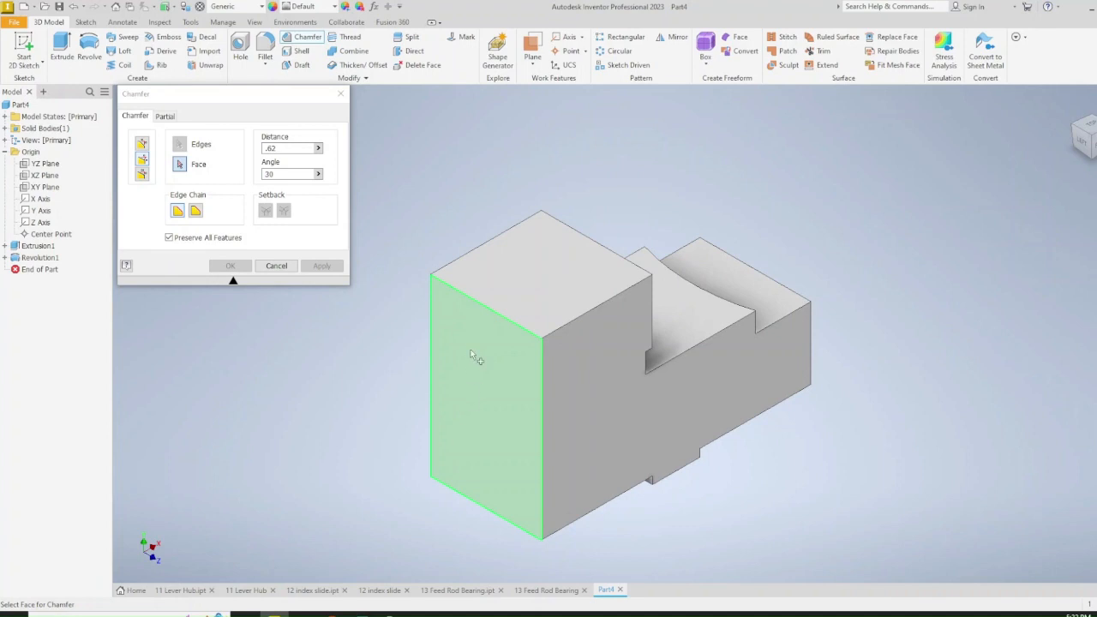
pyautogui.click(479, 337)
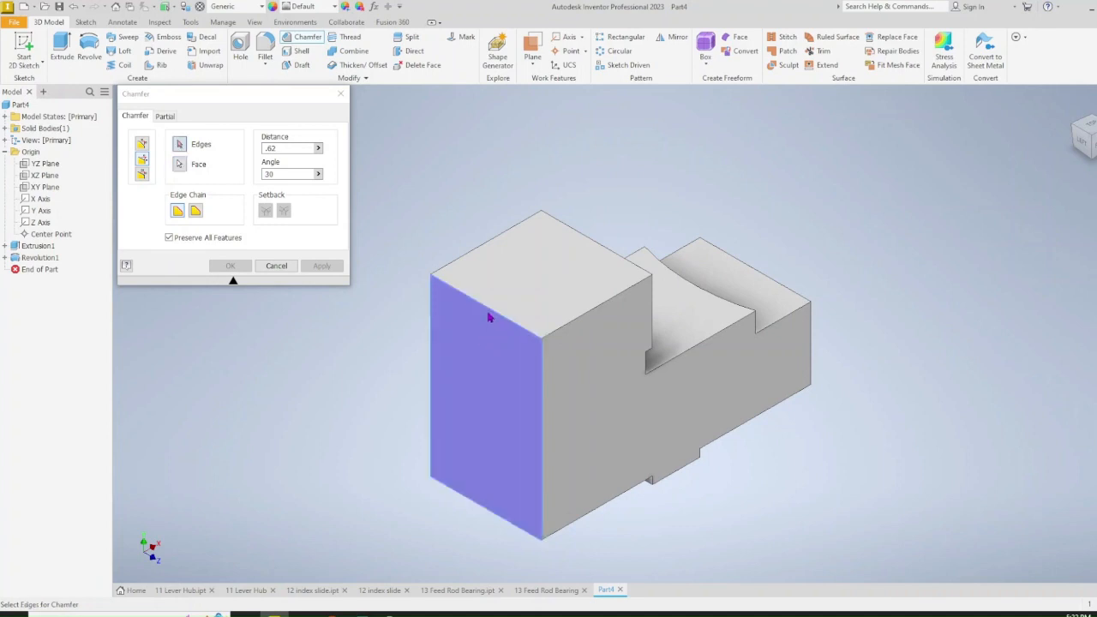
pyautogui.click(491, 315)
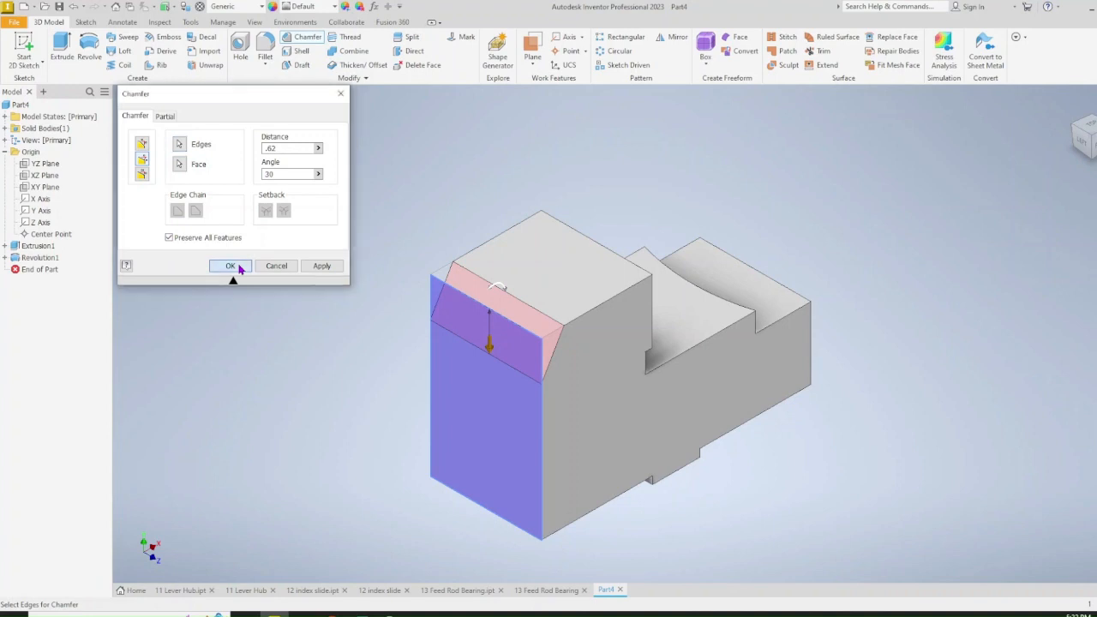
pyautogui.click(240, 270)
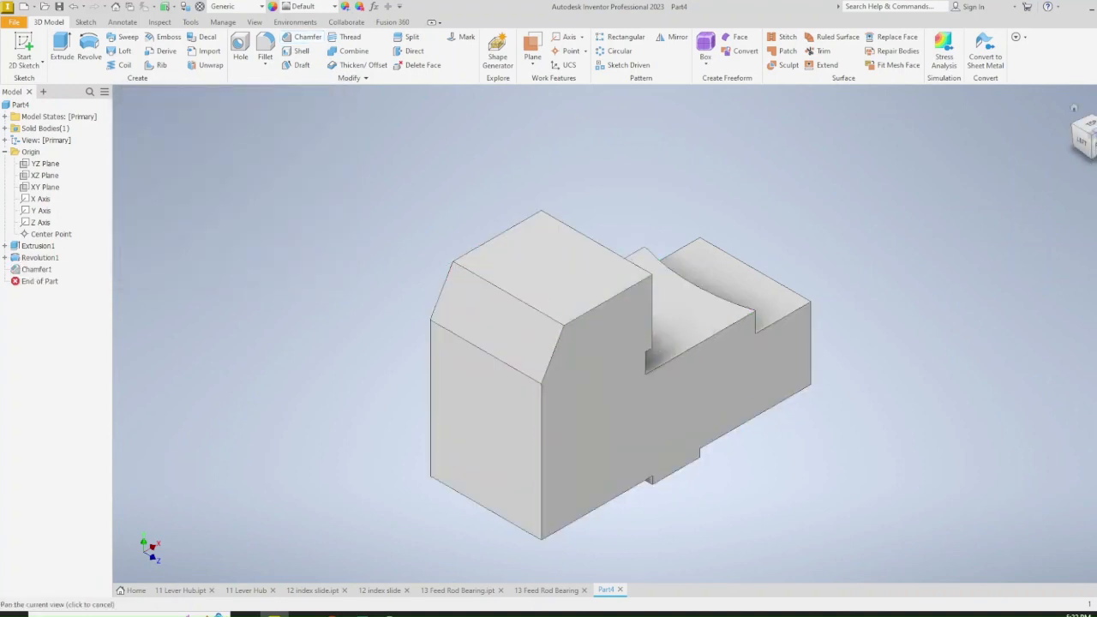
# Start a sketch on the upper block's top face and place a point near the middle of that face
pyautogui.click(552, 279)
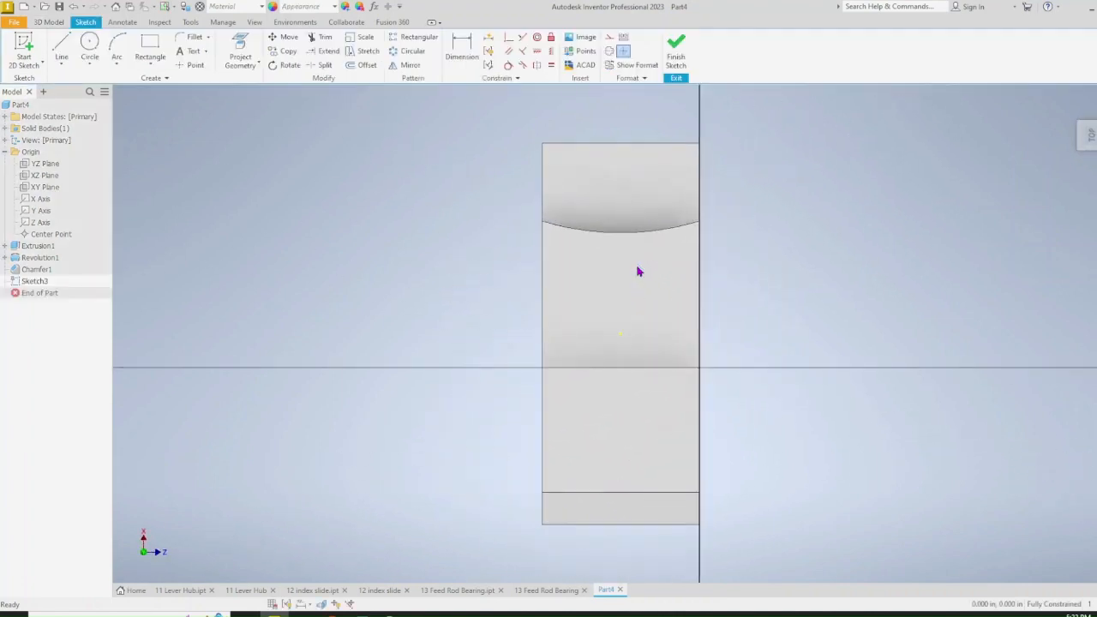
pyautogui.click(192, 65)
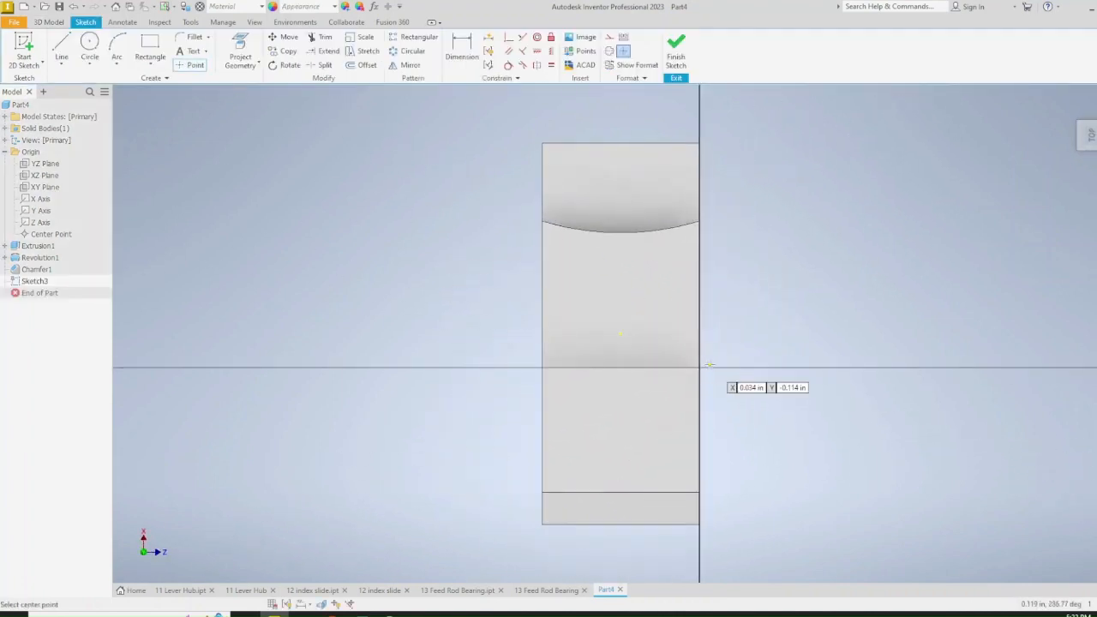
pyautogui.click(620, 427)
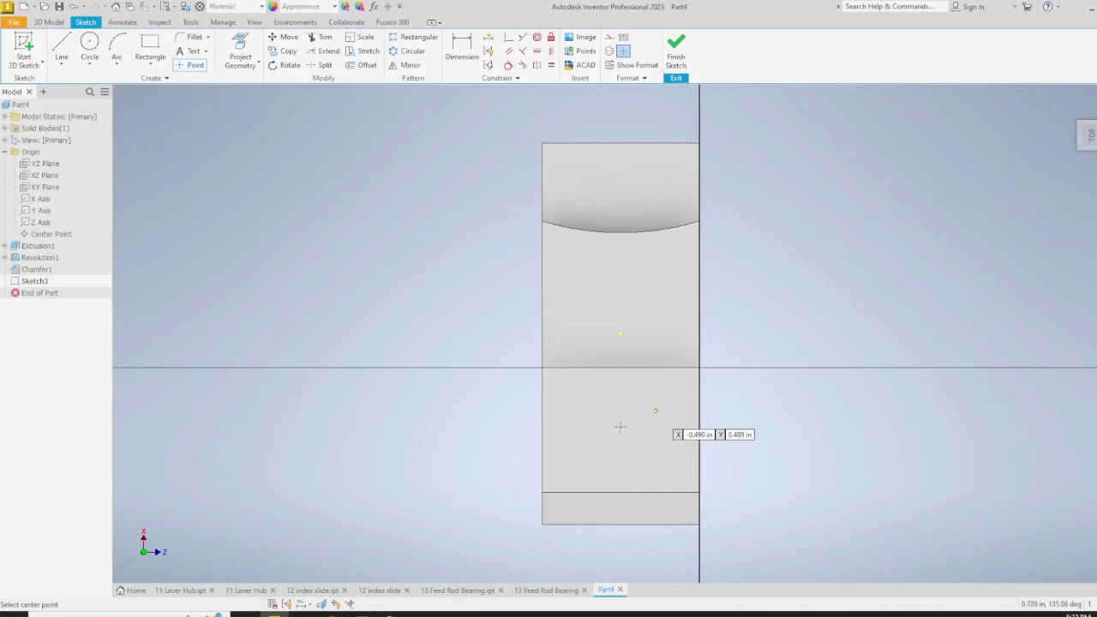
# Dimension the sketch point 2.5+.75 in horizontally from the block's far right end edge
pyautogui.click(461, 49)
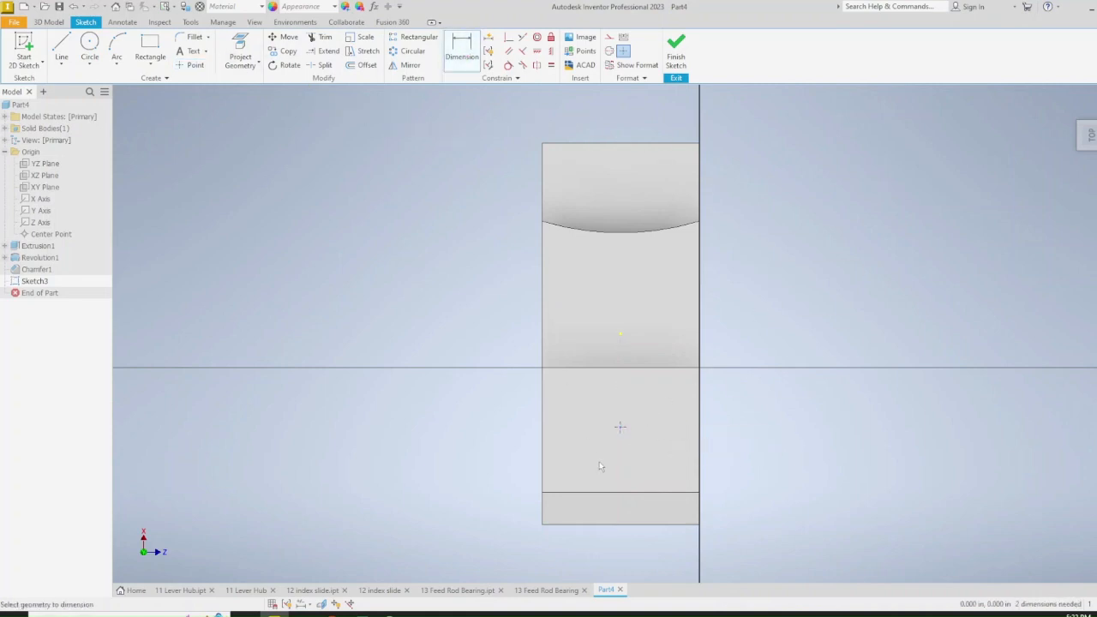
pyautogui.click(1090, 120)
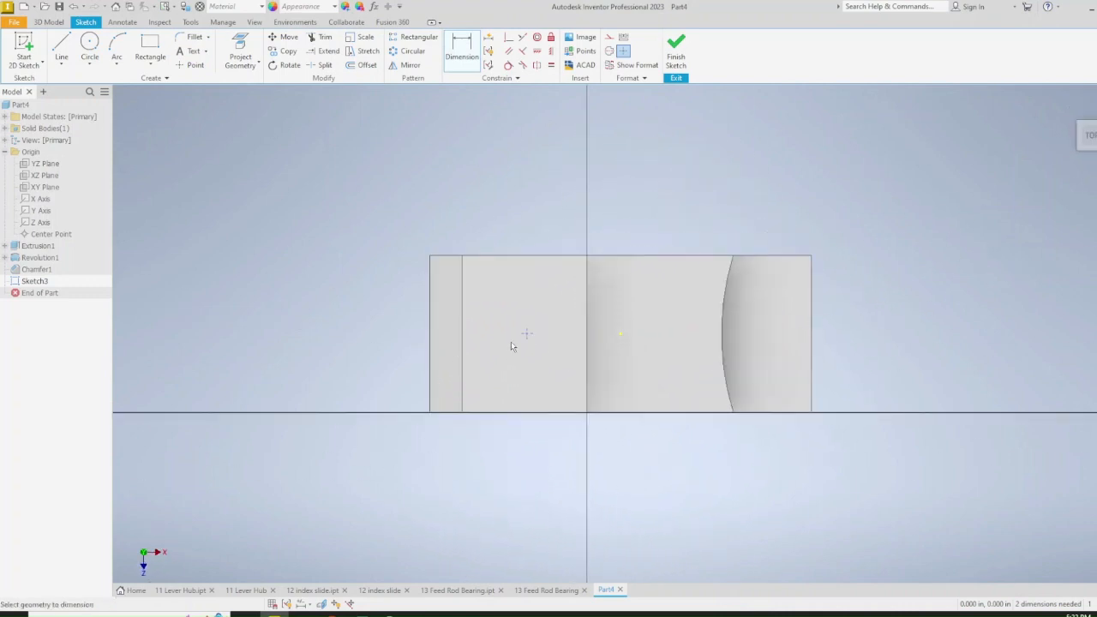
pyautogui.click(814, 331)
pyautogui.click(686, 225)
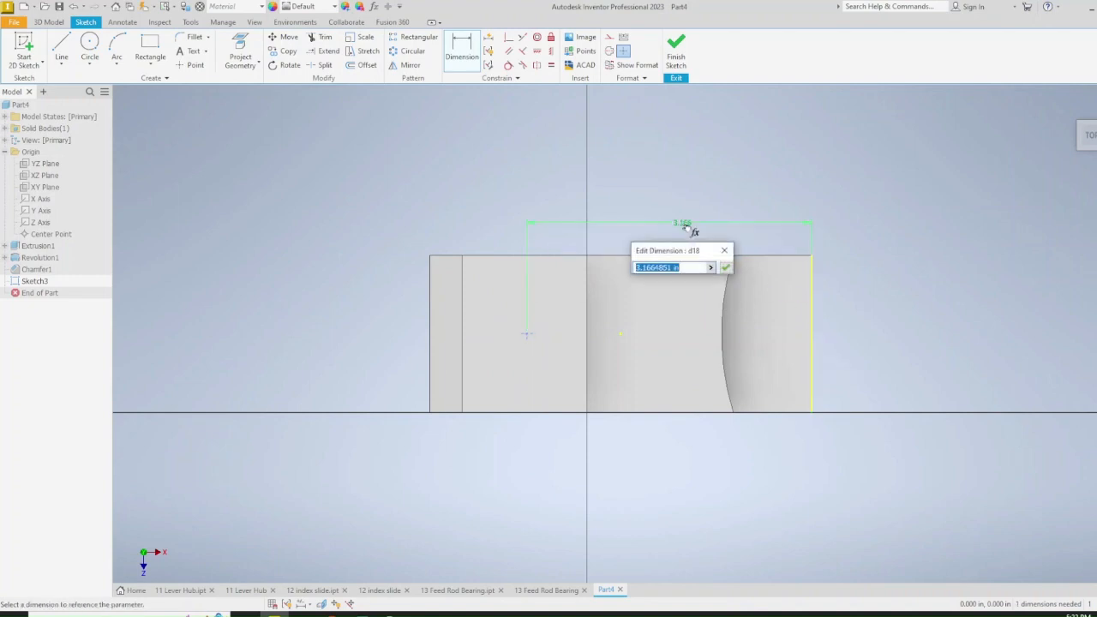
pyautogui.write('2.5+.75')
pyautogui.press('Return')
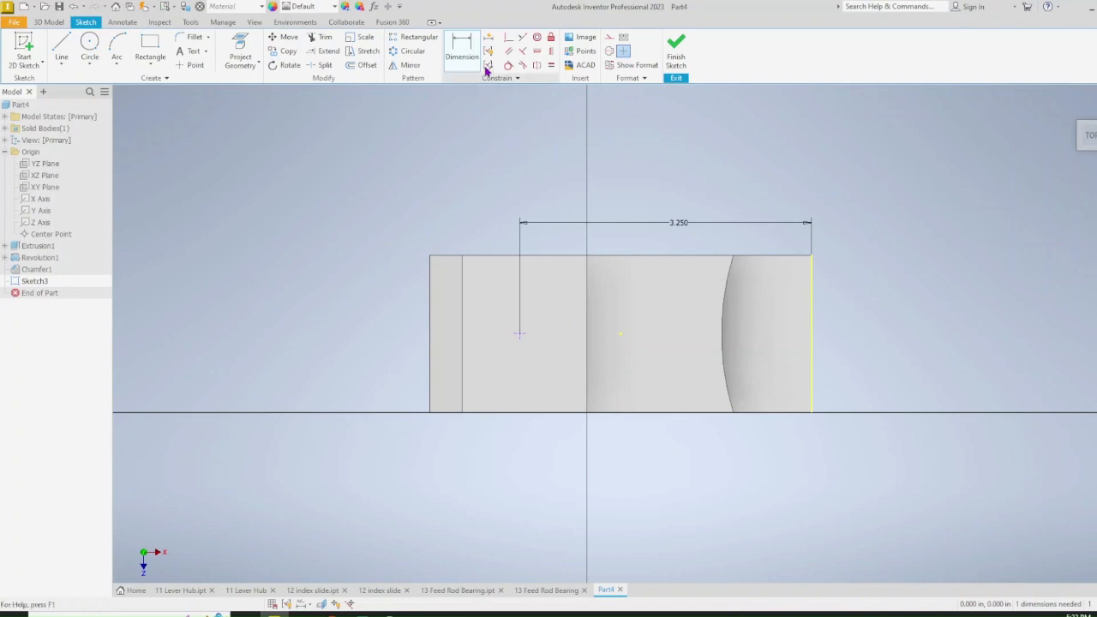
# Constrain the point horizontally to the midpoint of the chamfered end's outer edge and finish the sketch
pyautogui.click(538, 51)
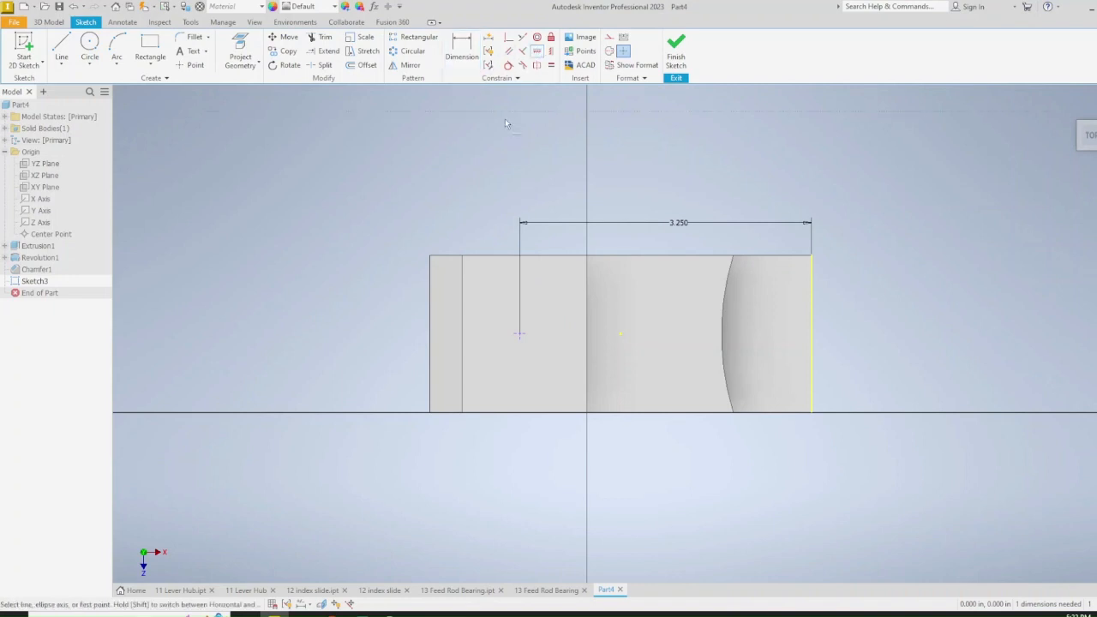
pyautogui.click(432, 334)
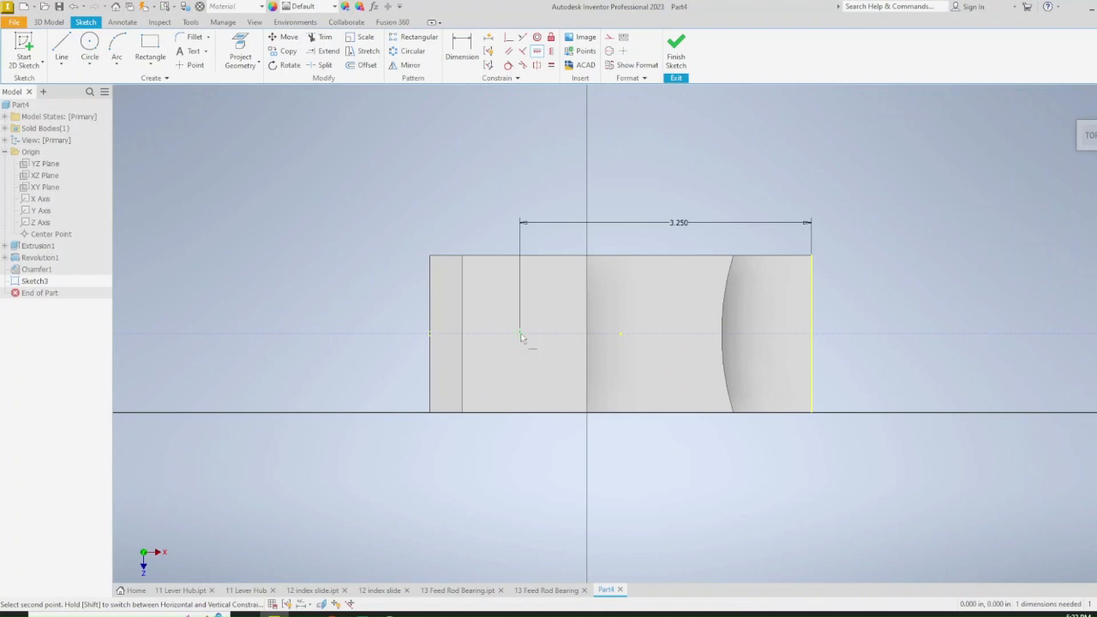
pyautogui.click(520, 333)
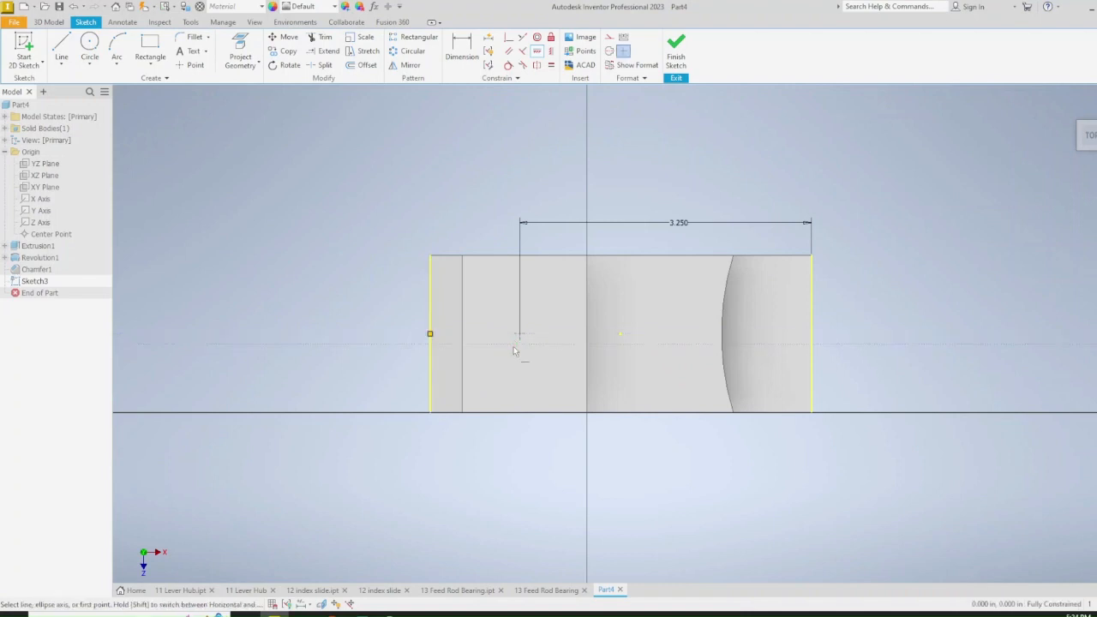
pyautogui.click(676, 47)
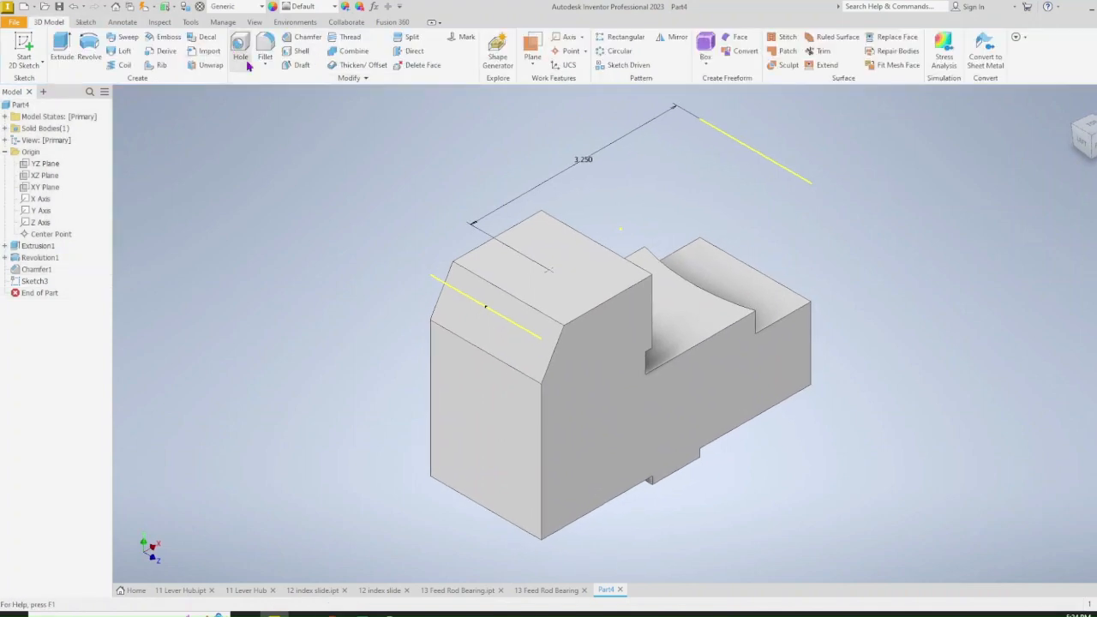
# Start a simple hole at the sketch point with a counterbore seat and Through All termination
pyautogui.click(241, 51)
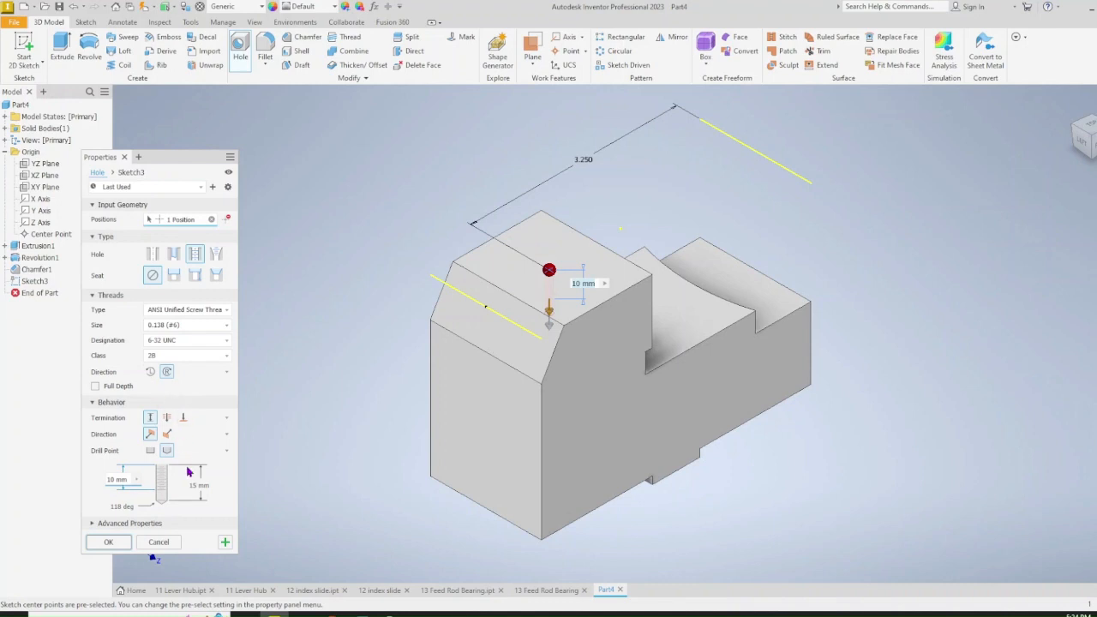
pyautogui.click(151, 254)
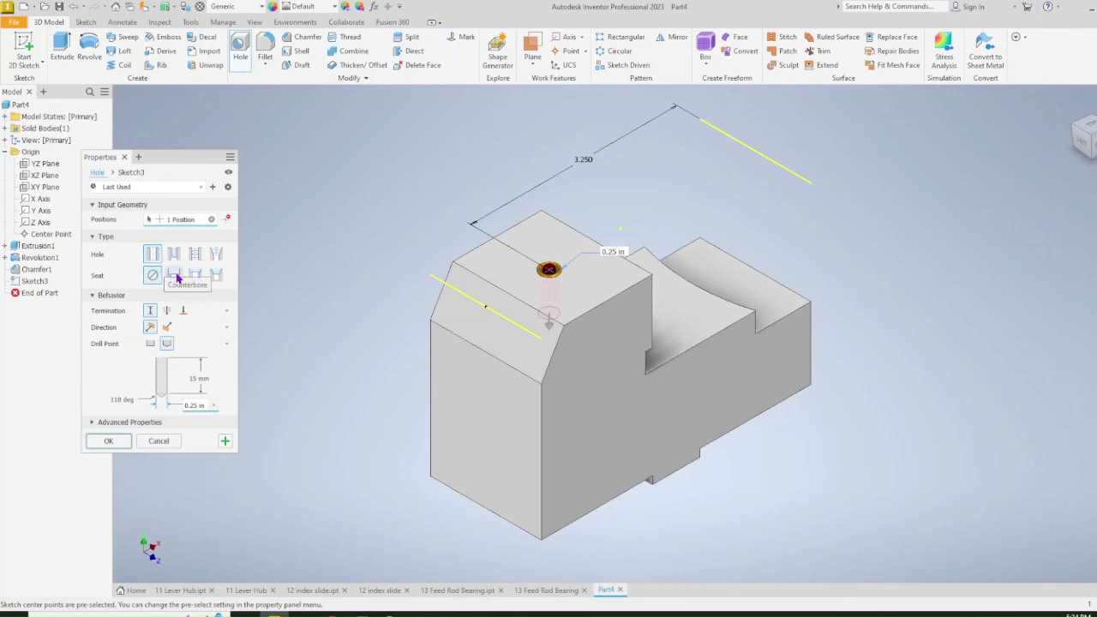
pyautogui.click(177, 276)
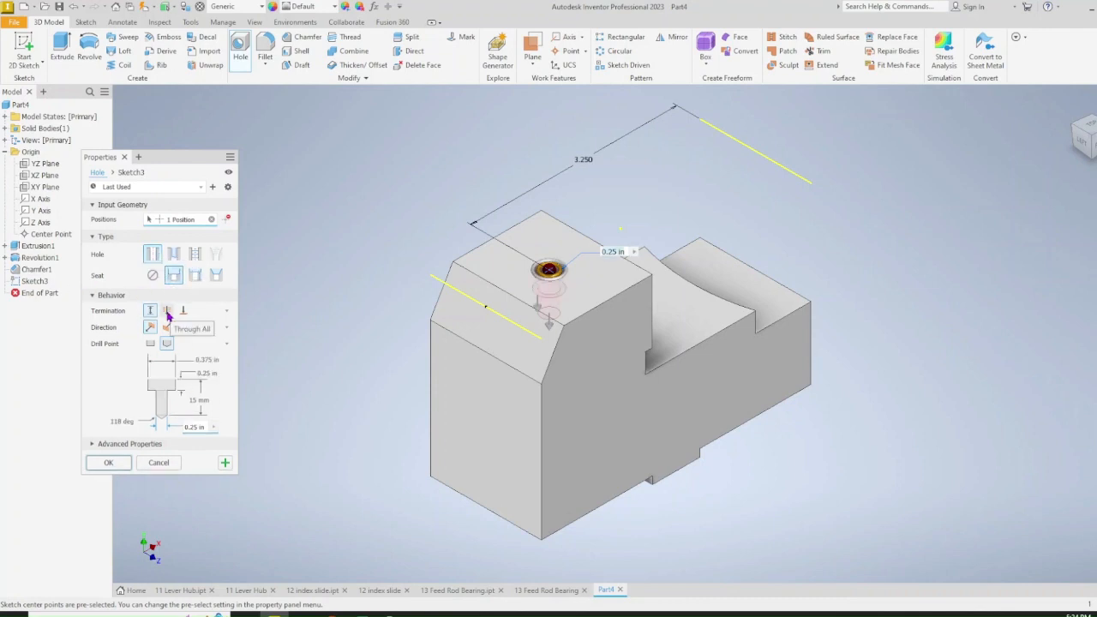
pyautogui.click(168, 313)
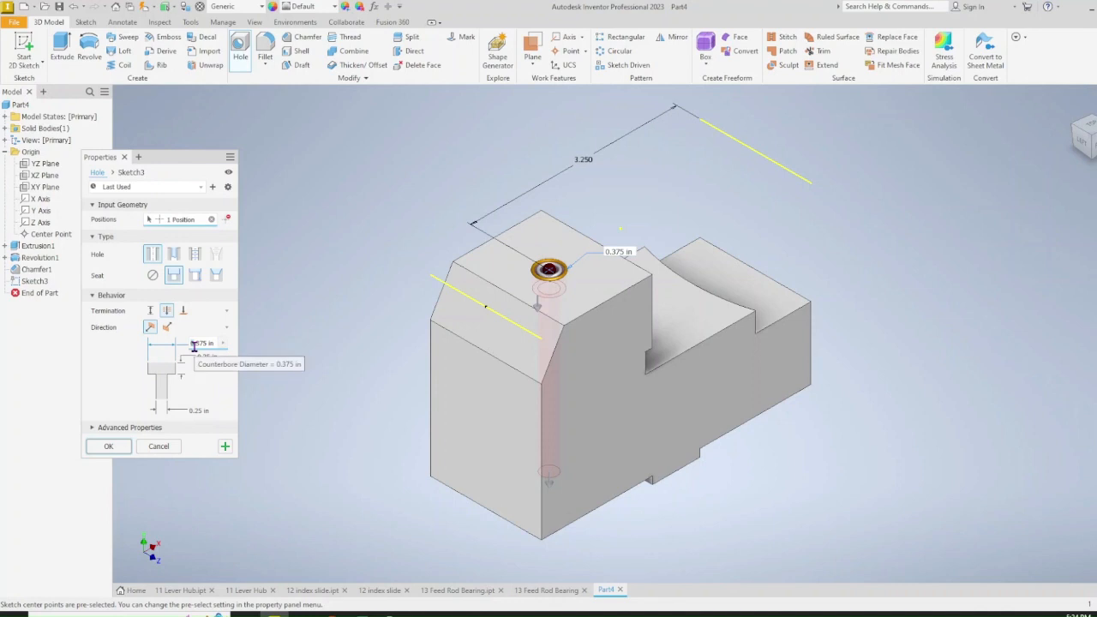
# Set the counterbore to .75 in diameter and .81 in depth, the hole diameter to .5 in, and create the hole
pyautogui.doubleClick(196, 344)
pyautogui.press('BackSpace')
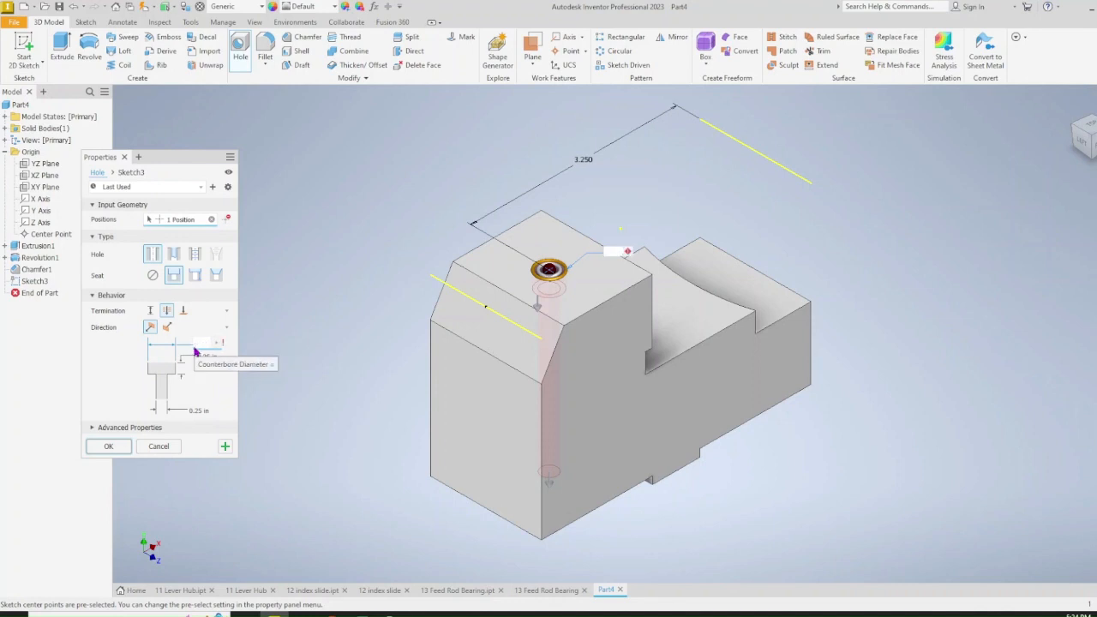
pyautogui.write('.75')
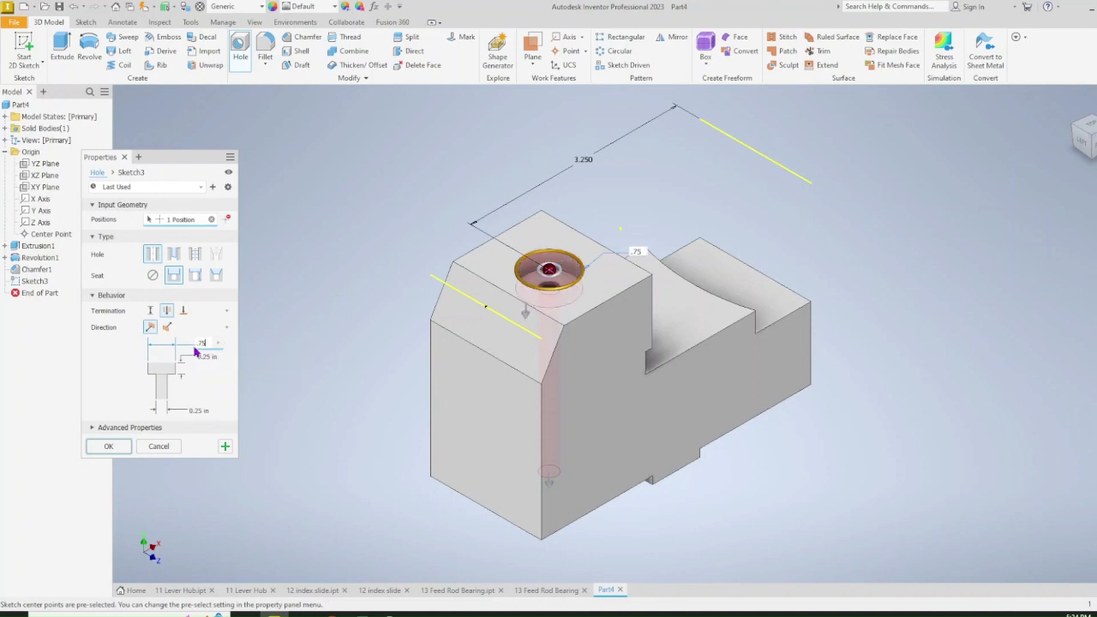
pyautogui.press('Tab')
pyautogui.write('.81')
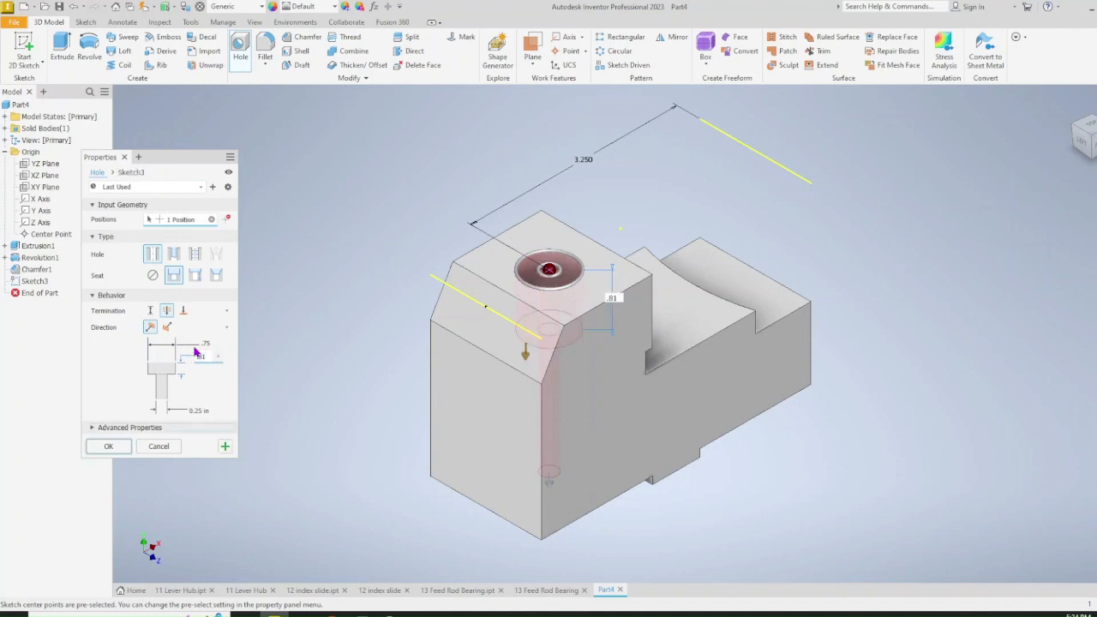
pyautogui.click(197, 410)
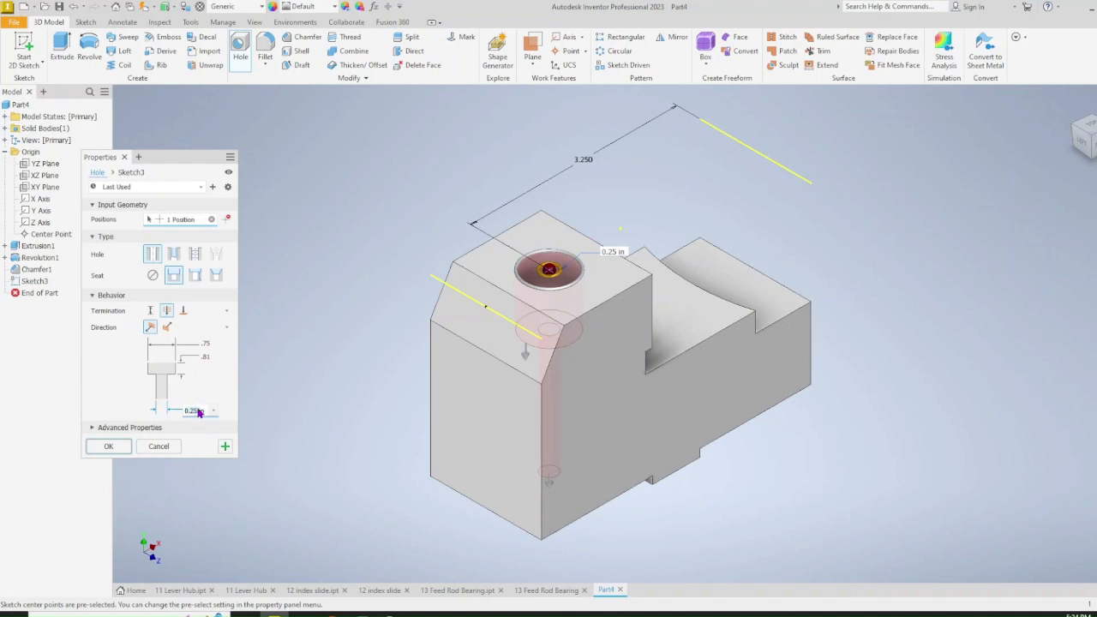
pyautogui.doubleClick(196, 410)
pyautogui.write('.5')
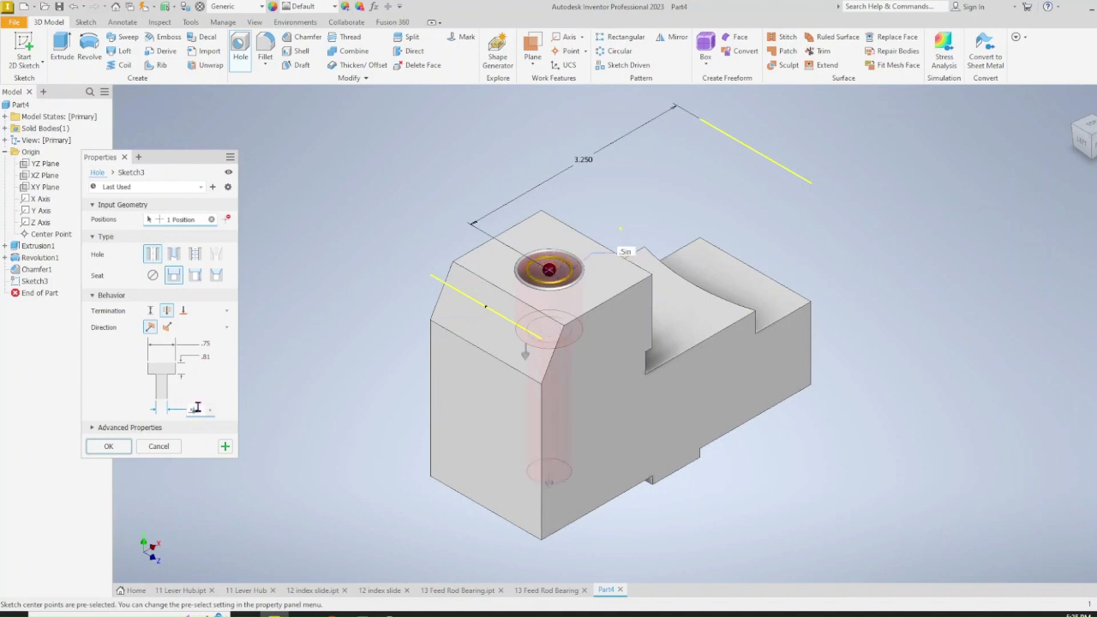
pyautogui.press('Return')
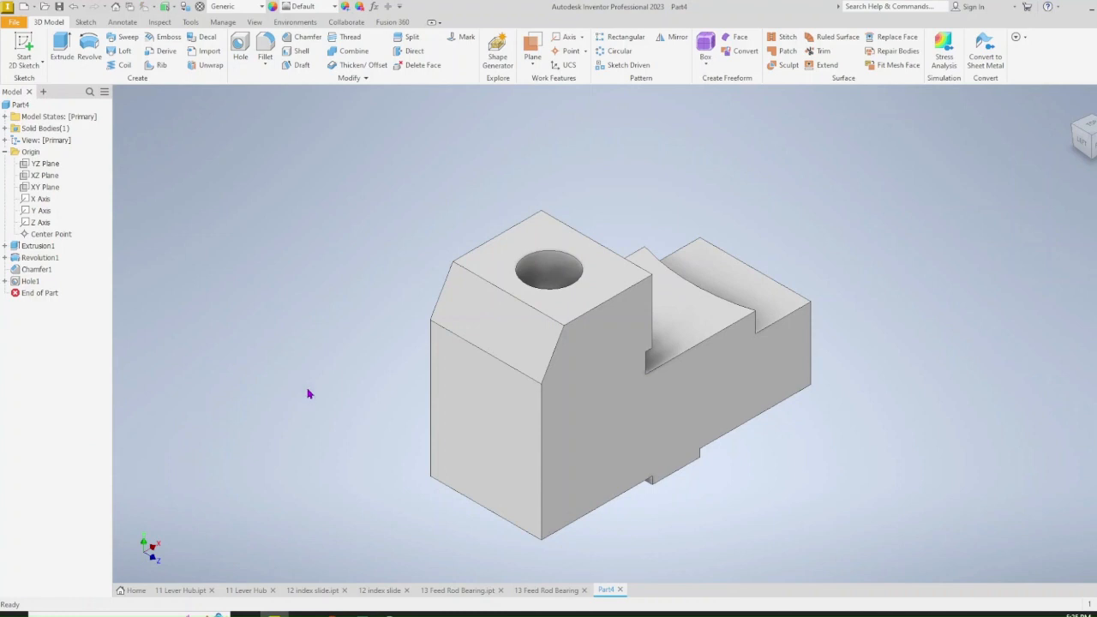
# Start a sketch on the middle step's top face and place a point near the middle of its curved edge
pyautogui.click(1084, 123)
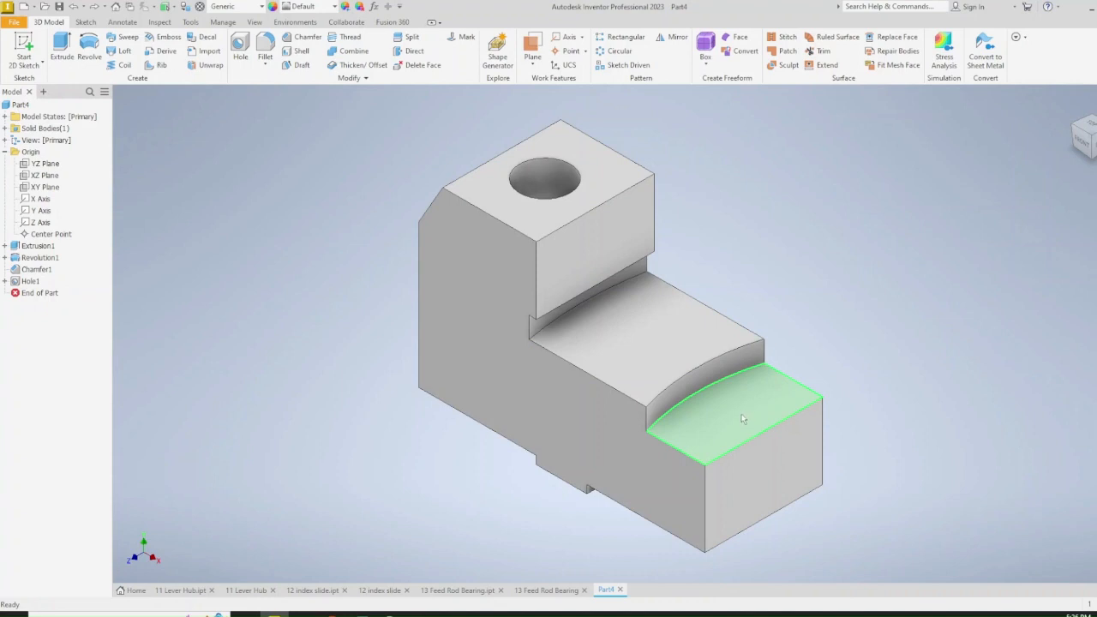
pyautogui.click(682, 360)
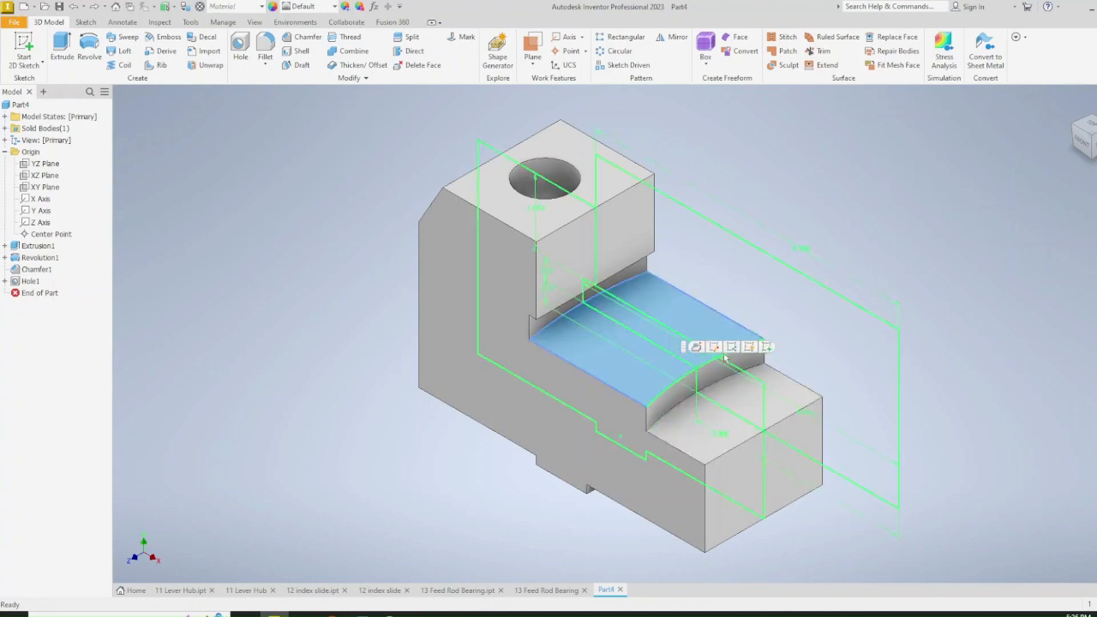
pyautogui.click(768, 347)
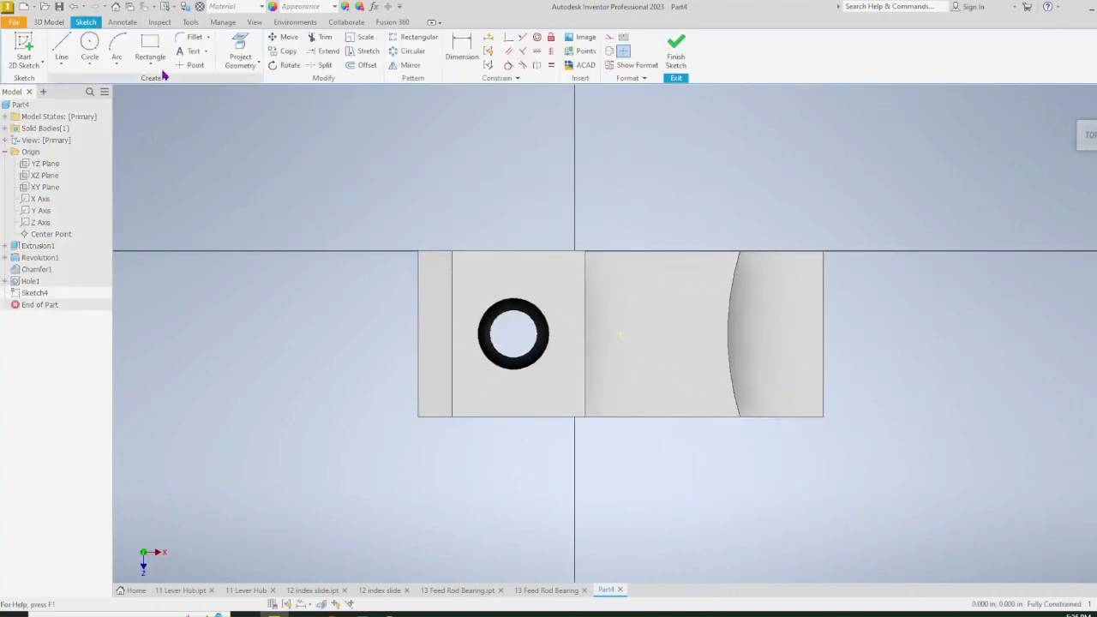
pyautogui.click(190, 66)
pyautogui.click(730, 334)
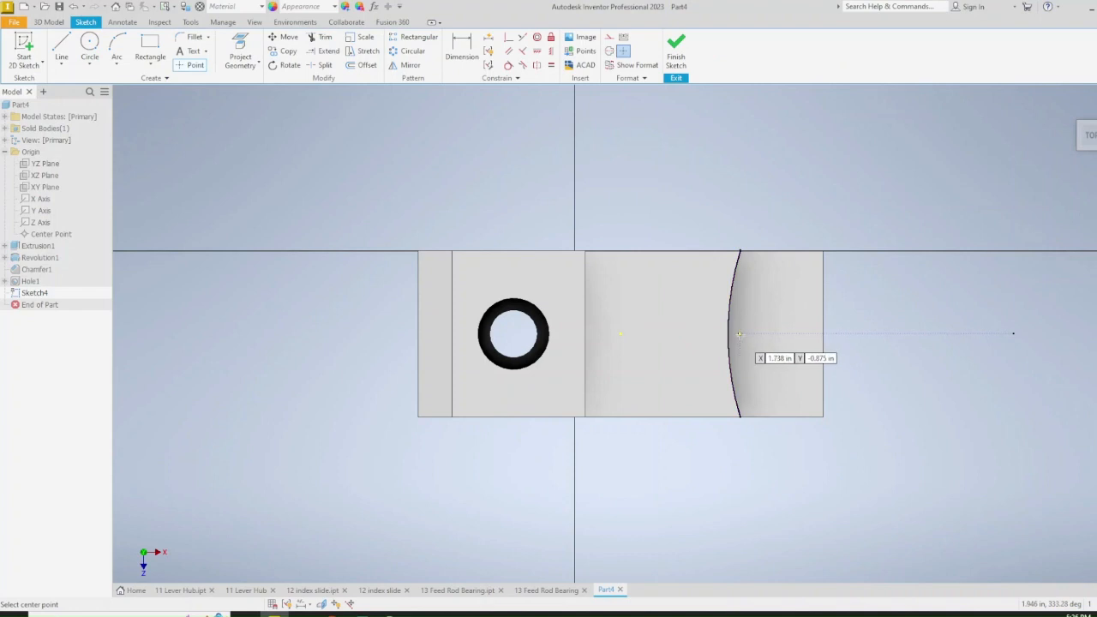
# Dimension the new point .75 in horizontally from the lower step's outer end edge
pyautogui.press('d')
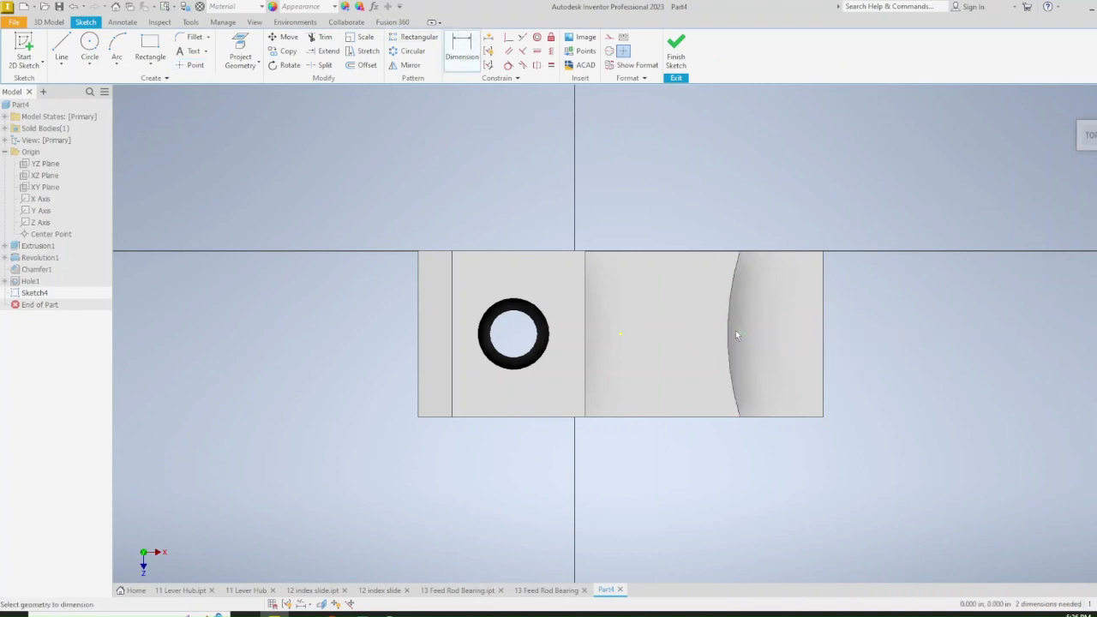
pyautogui.click(738, 334)
pyautogui.click(824, 347)
pyautogui.click(782, 190)
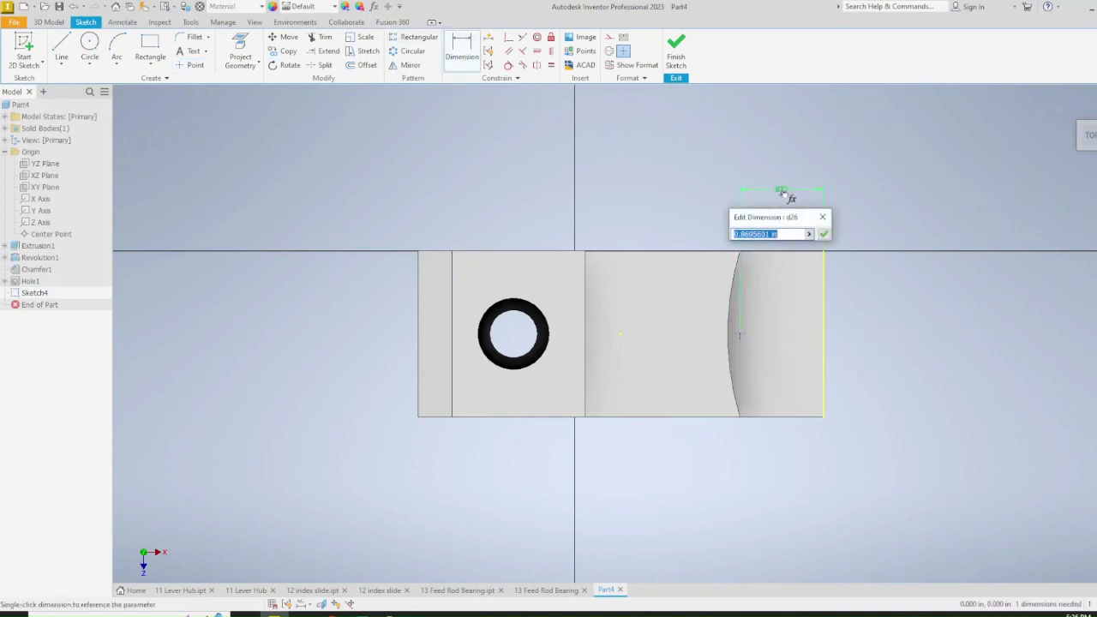
pyautogui.write('.75')
pyautogui.press('Return')
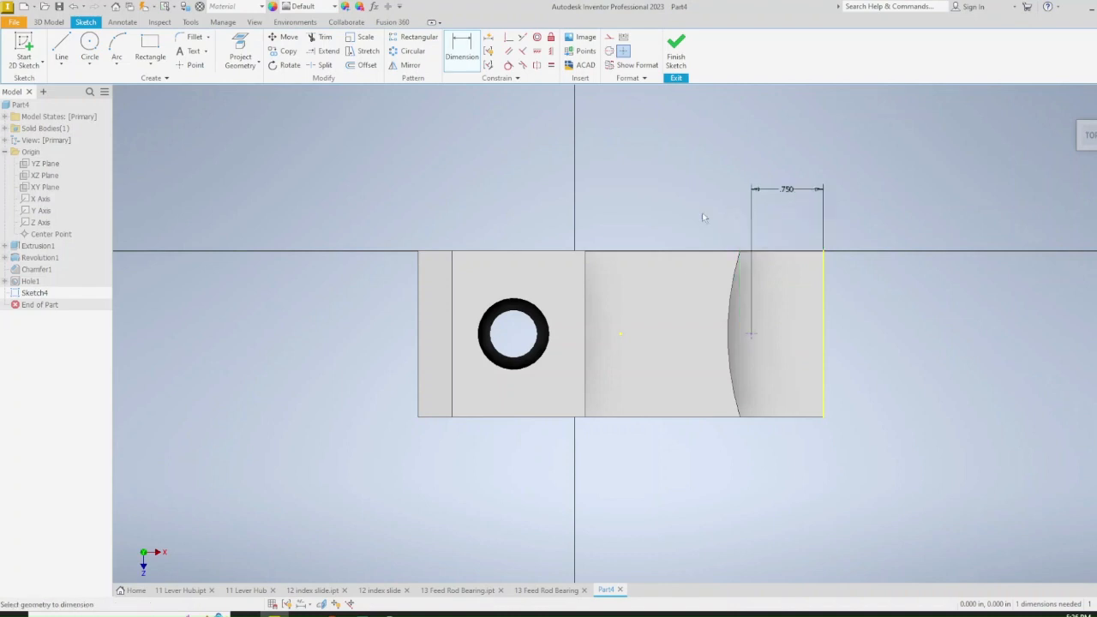
# Constrain the point horizontally to the midpoint of the lower step's outer end edge
pyautogui.click(536, 52)
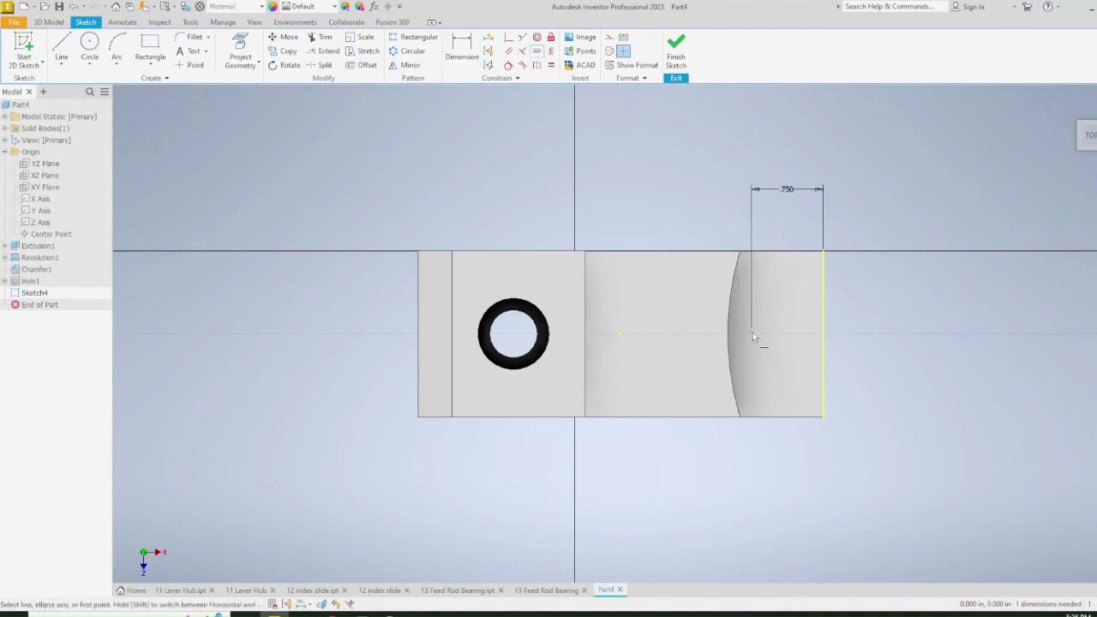
pyautogui.click(752, 334)
pyautogui.click(824, 335)
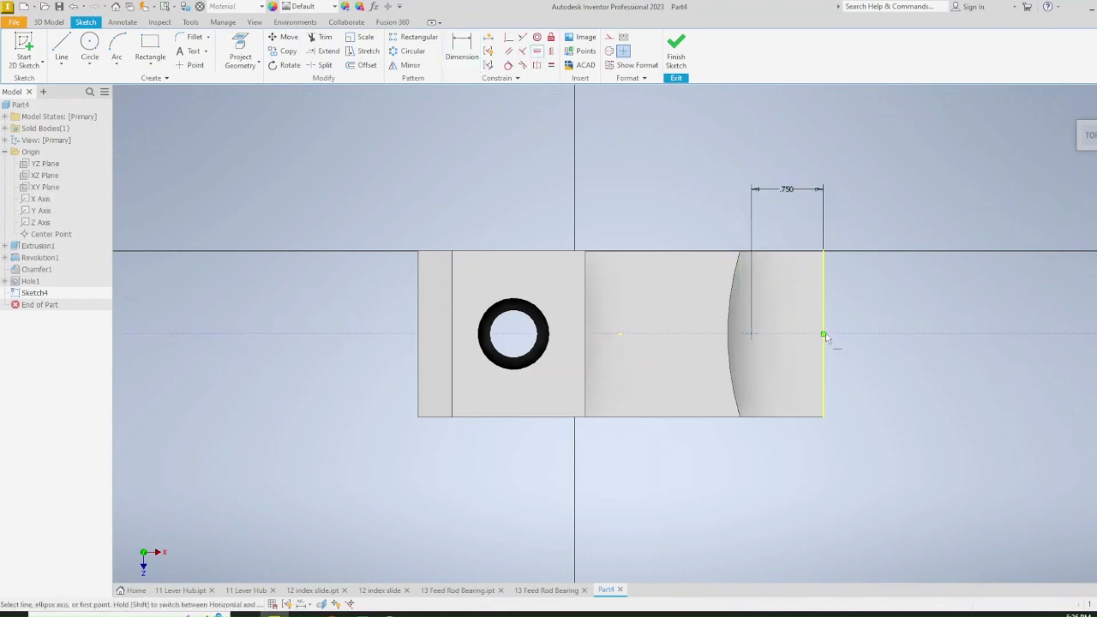
# Finish the sketch and create a through-all counterbore hole at the point, with 0.75 in by 0.81 in counterbore and 0.5 in diameter
pyautogui.click(676, 50)
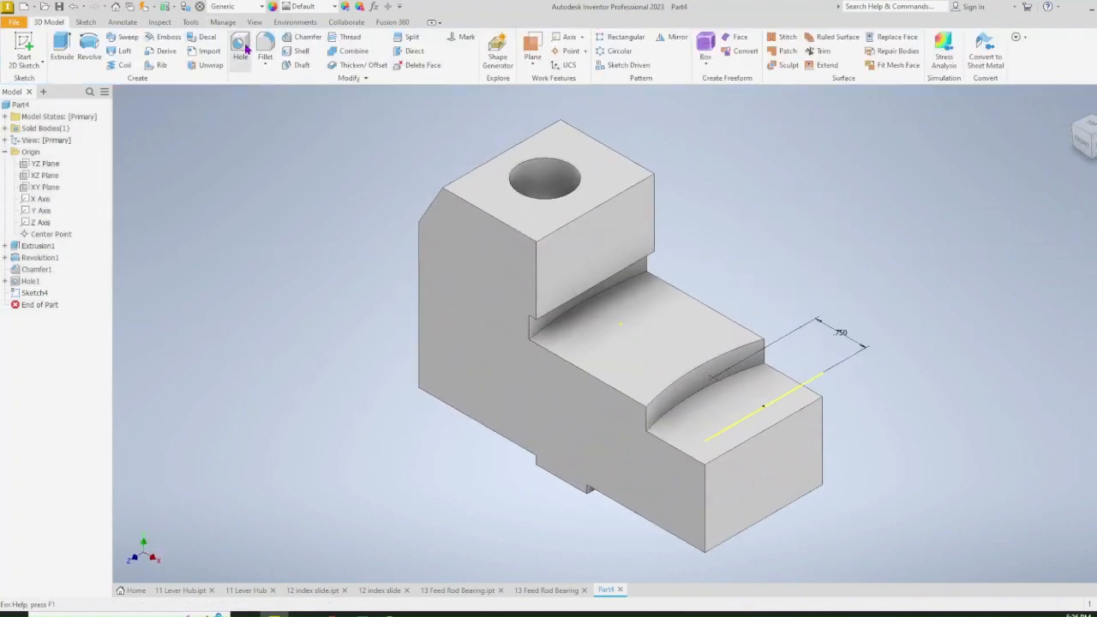
pyautogui.click(243, 50)
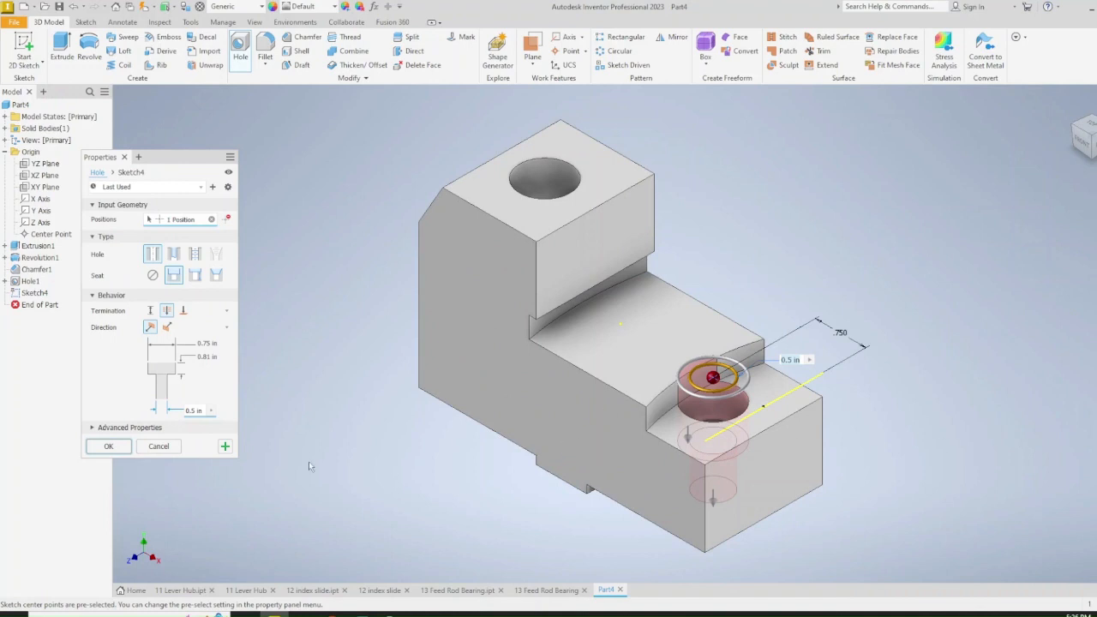
pyautogui.click(112, 446)
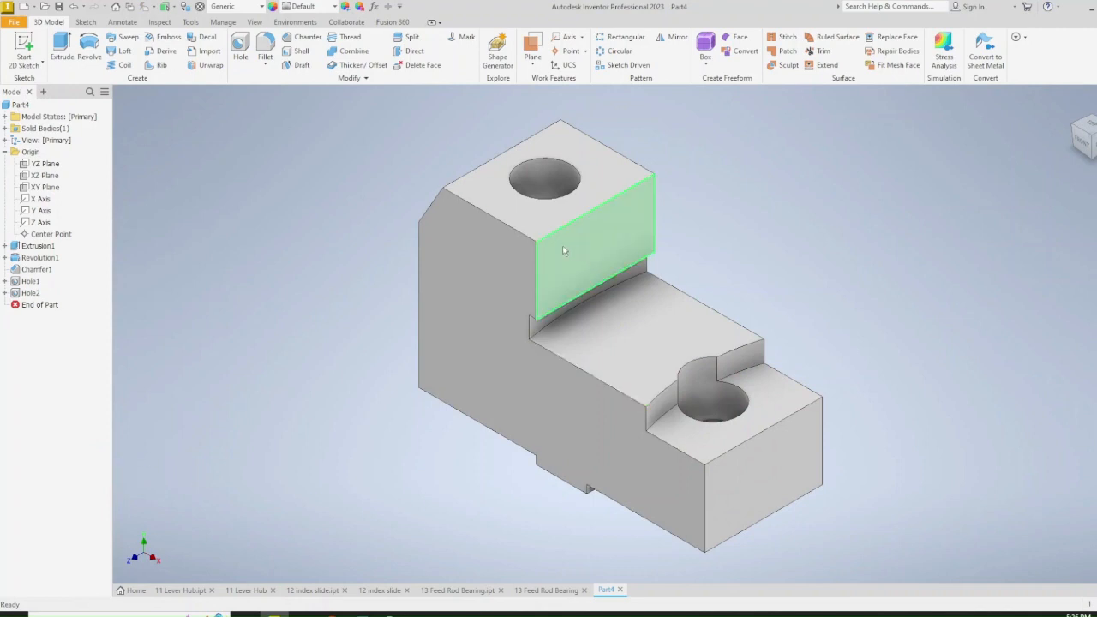
# Start a sketch on the lower step's outer end face and draw a rectangle straddling the block's bottom edge
pyautogui.press('s')
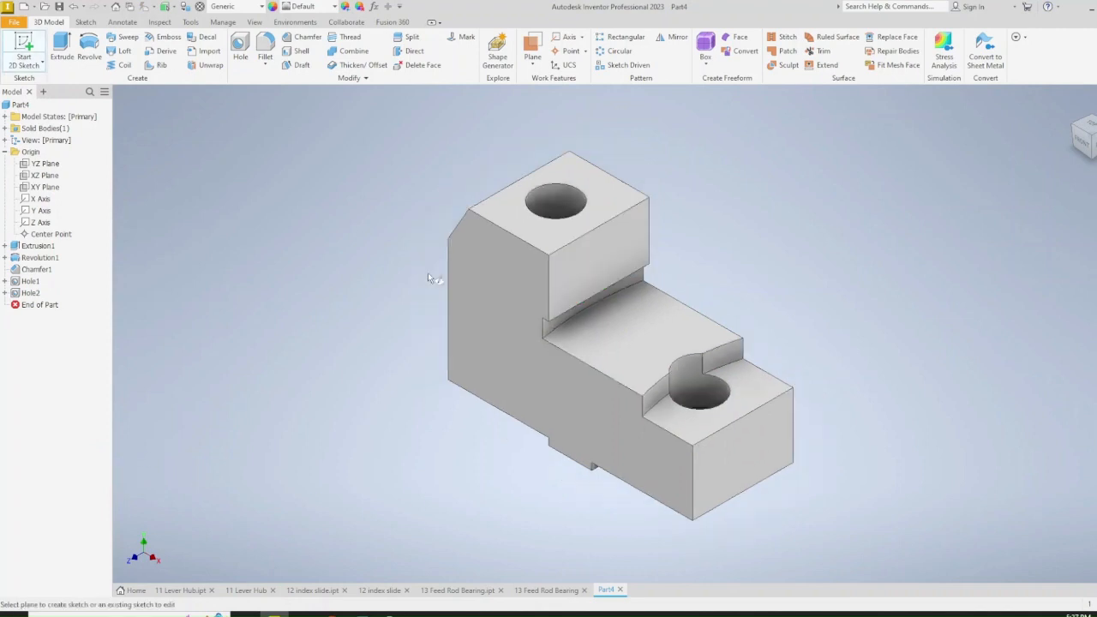
pyautogui.click(742, 448)
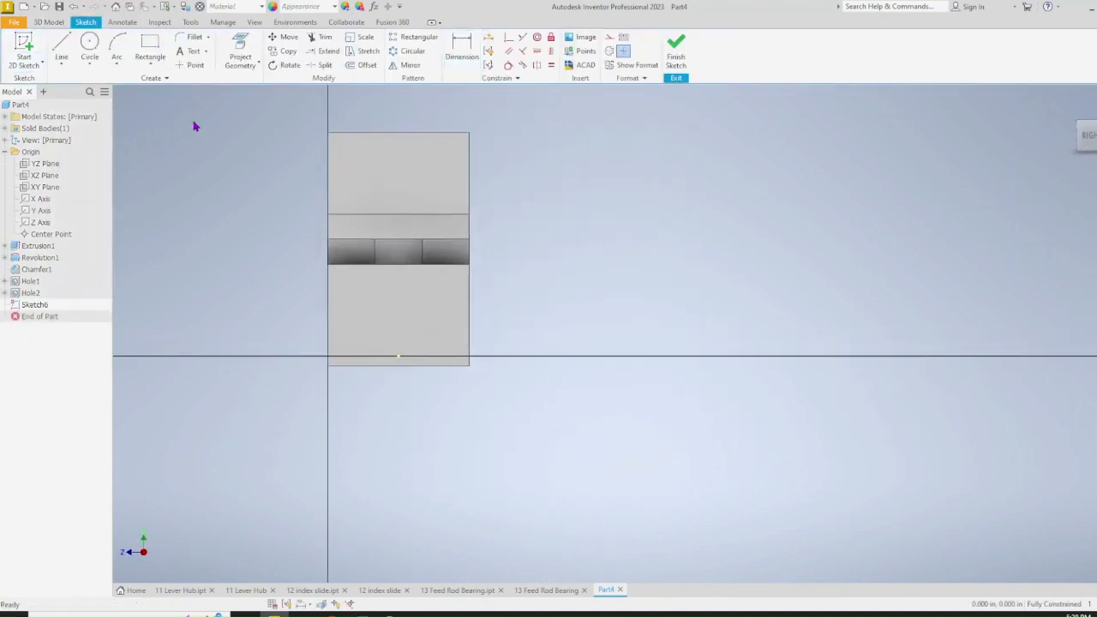
pyautogui.click(150, 47)
pyautogui.click(367, 423)
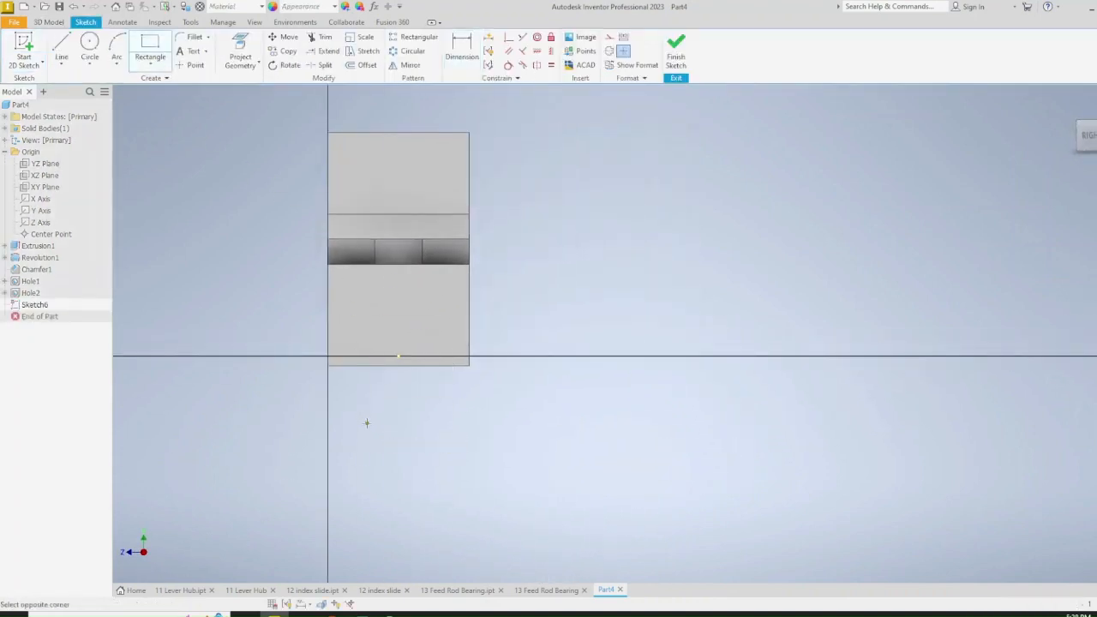
pyautogui.click(438, 337)
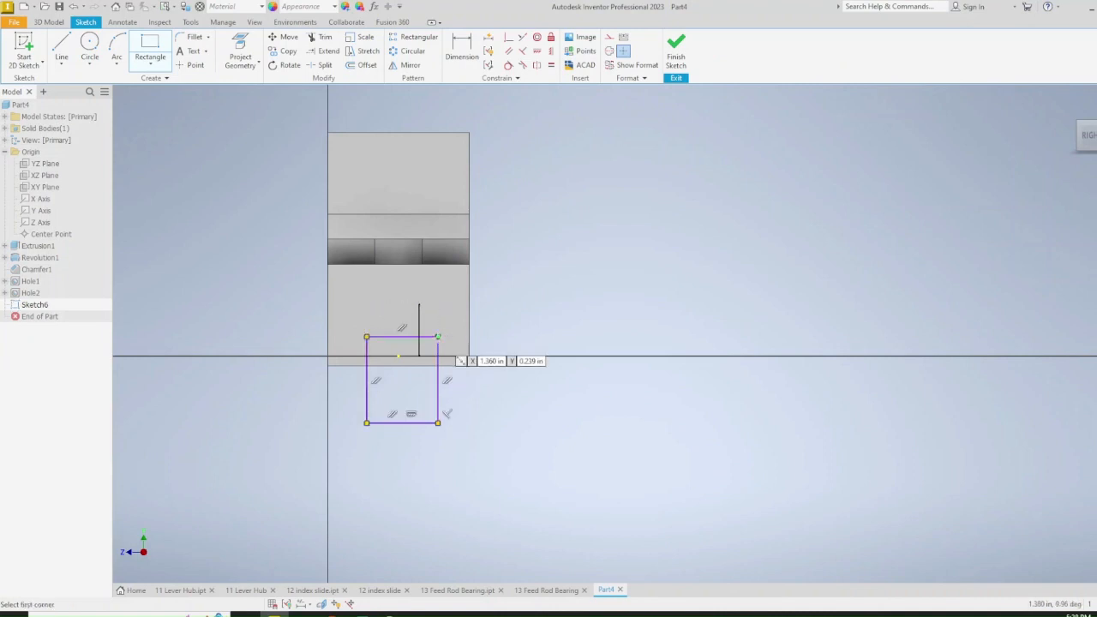
# Constrain the midpoint of the rectangle's top edge vertically to the midpoint of the lowest bottom edge
pyautogui.click(552, 52)
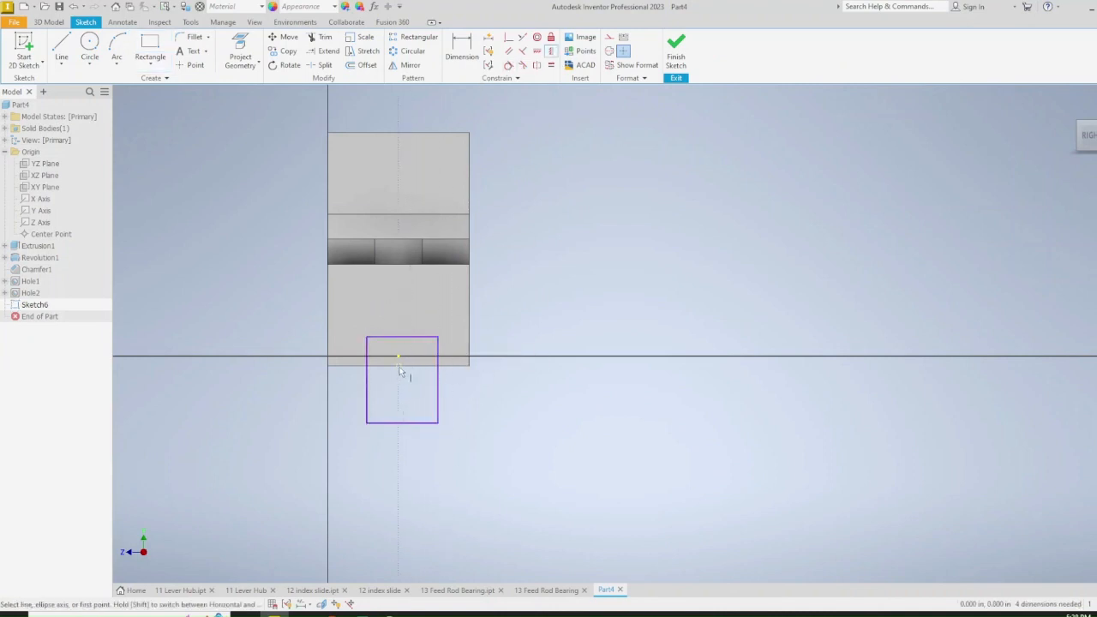
pyautogui.click(400, 367)
pyautogui.click(404, 340)
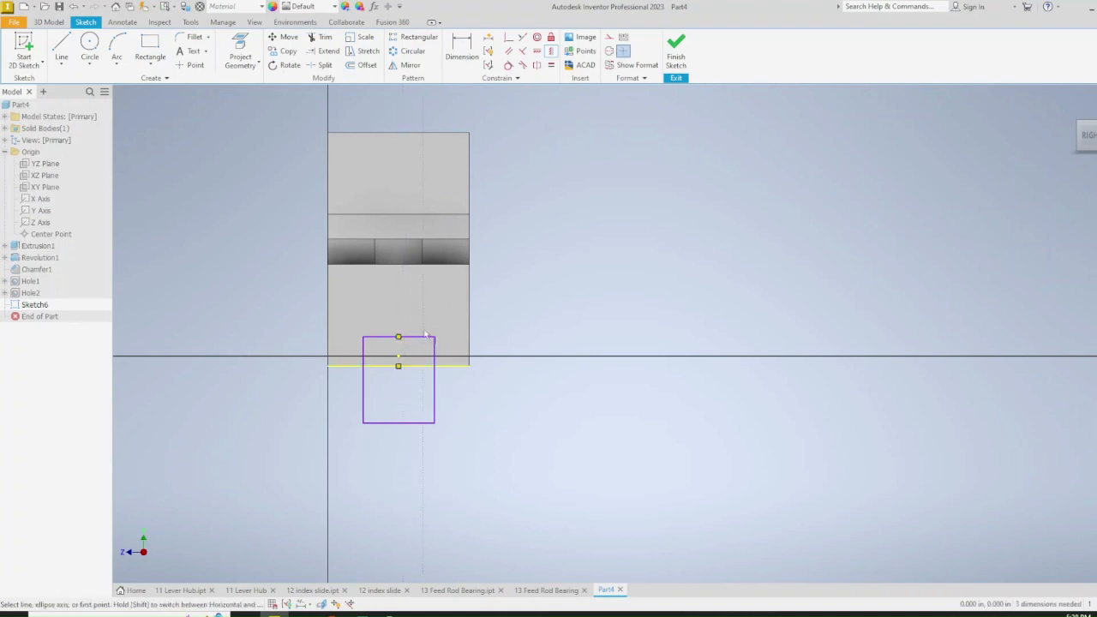
# Dimension the rectangle's top edge .12 in above the main block's bottom edge
pyautogui.click(464, 50)
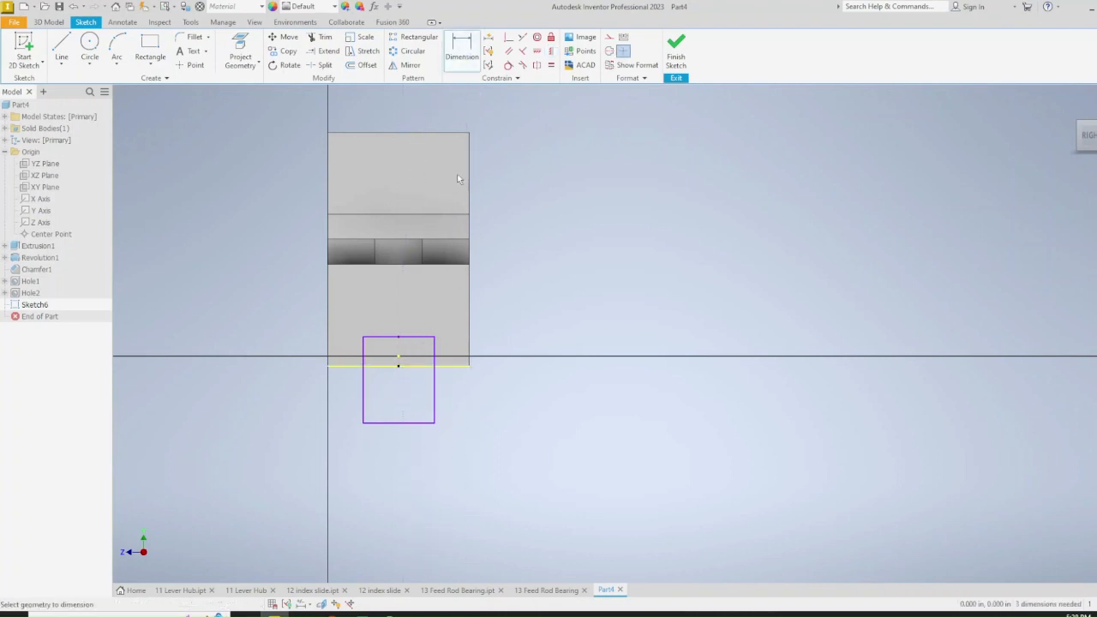
pyautogui.click(445, 358)
pyautogui.click(428, 338)
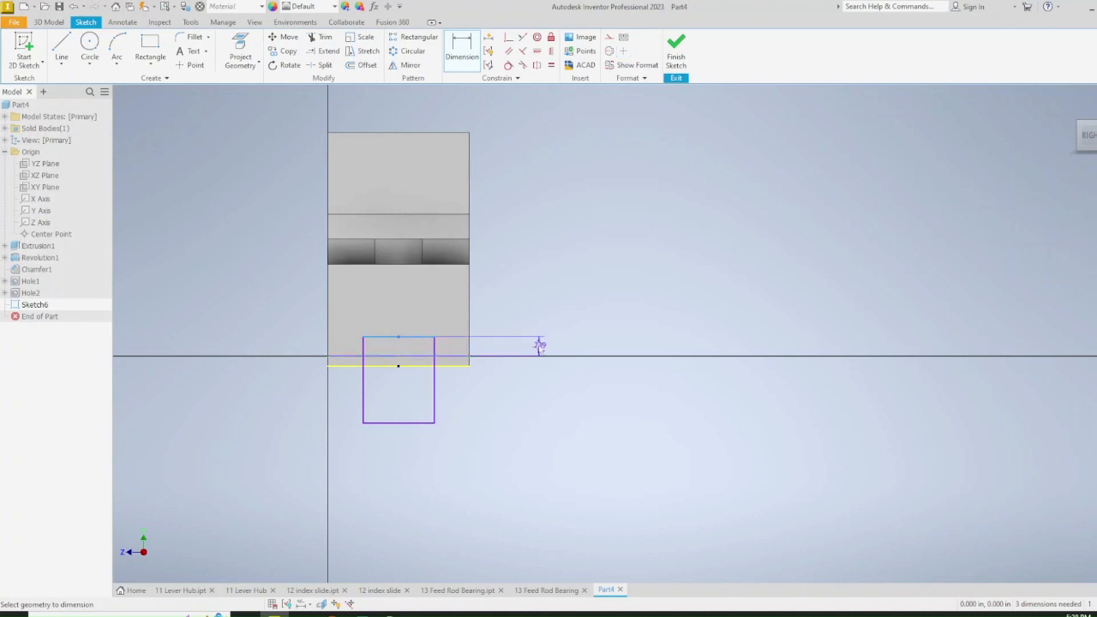
pyautogui.click(537, 348)
pyautogui.write('.12')
pyautogui.press('Return')
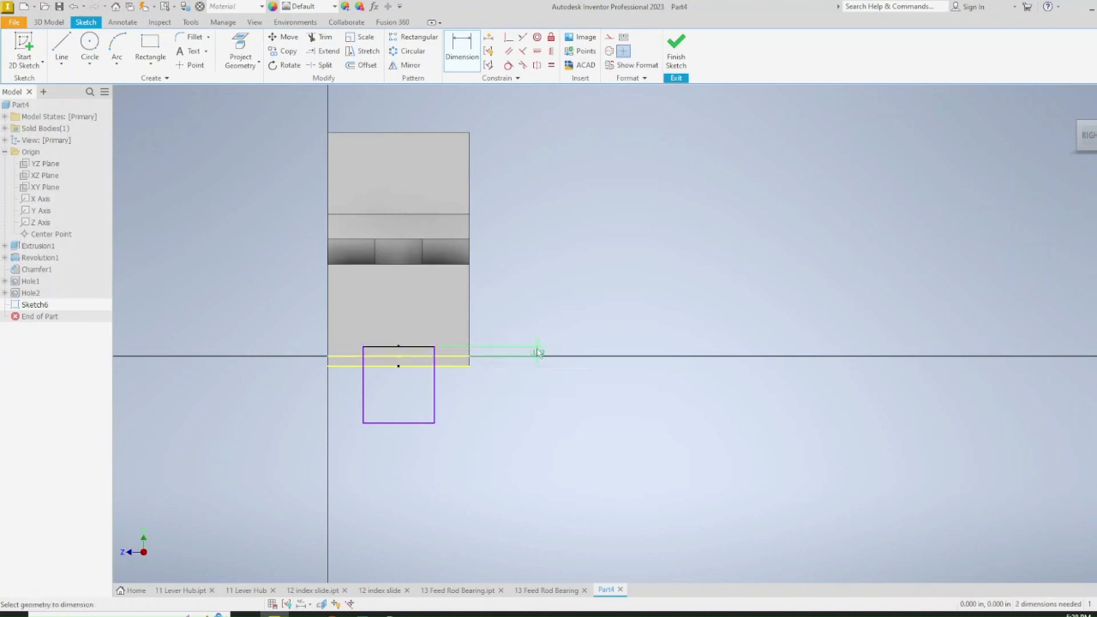
# Dimension the rectangle's width as .752 in
pyautogui.click(417, 422)
pyautogui.click(419, 461)
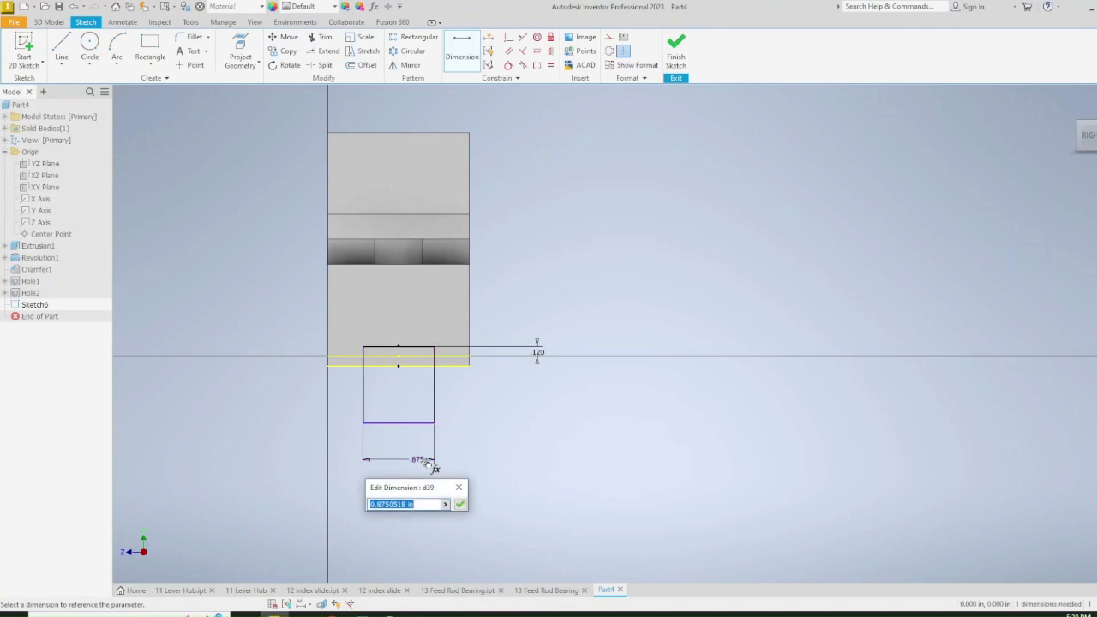
pyautogui.write('.752')
pyautogui.press('Return')
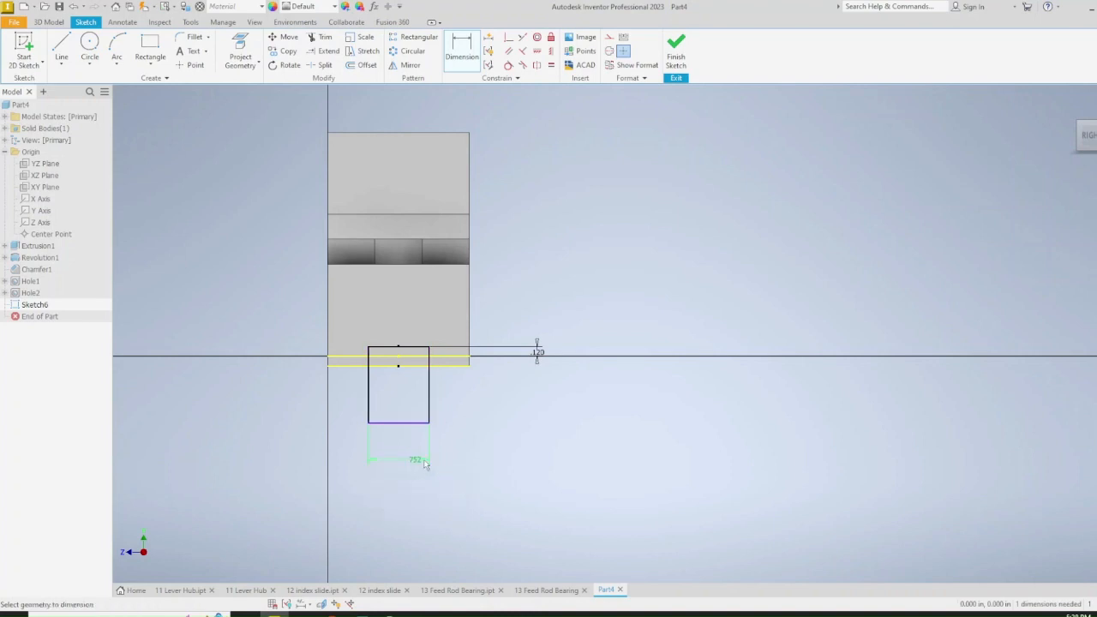
# Finish the sketch and extrude the rectangle as a through-all cut along the block's underside
pyautogui.click(676, 53)
pyautogui.click(62, 47)
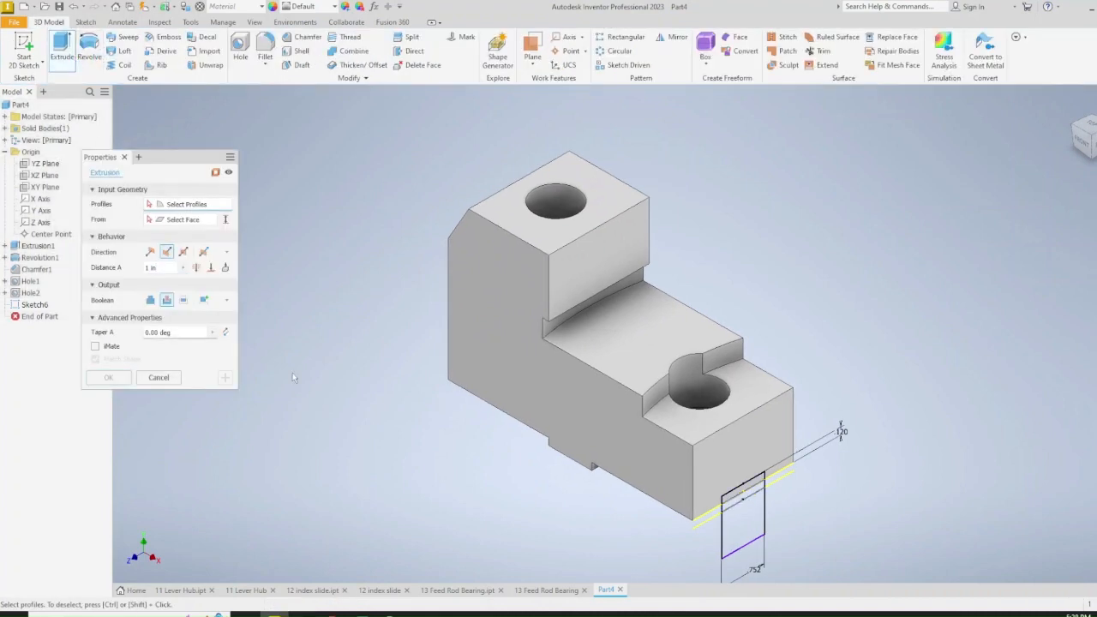
pyautogui.click(768, 520)
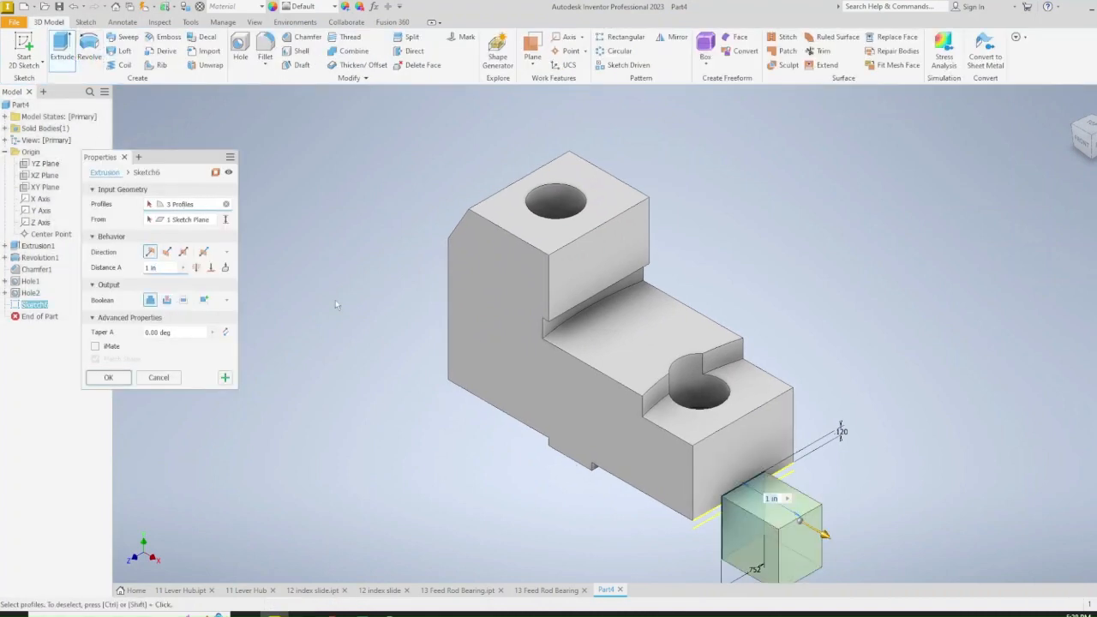
pyautogui.click(196, 269)
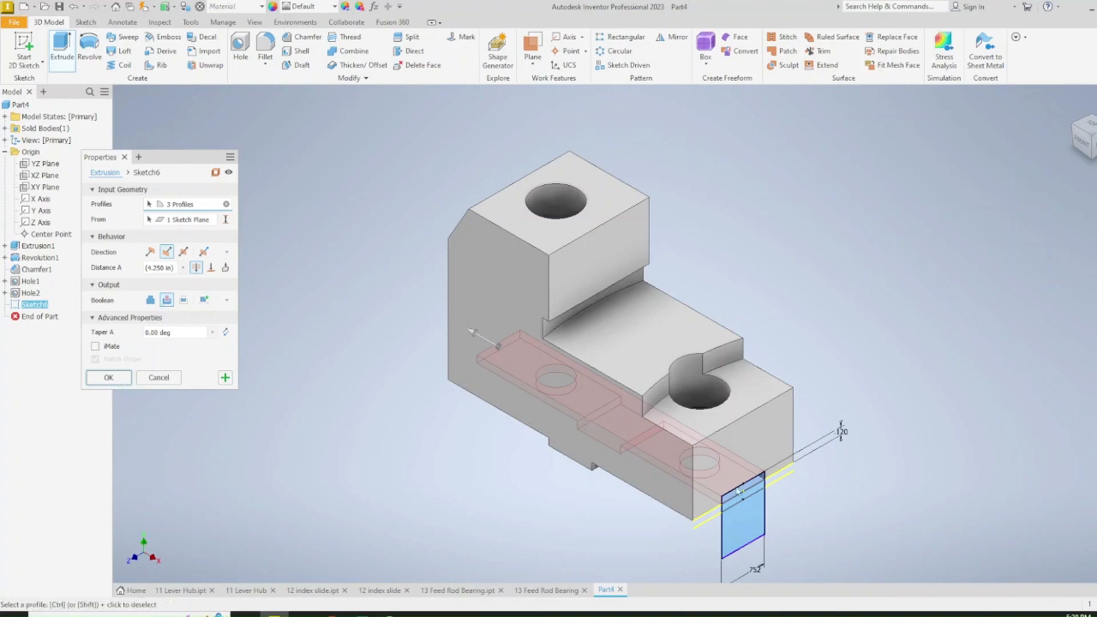
pyautogui.click(103, 377)
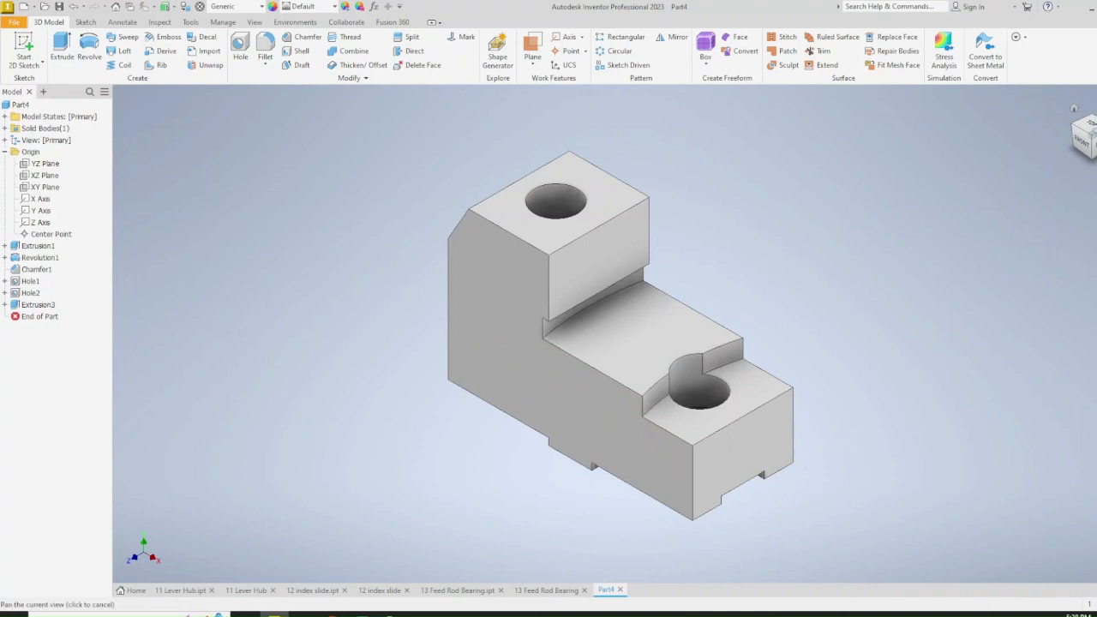
# Check the slot from the end and from below, and save the part as 14 Chuck Jaw
pyautogui.click(1093, 142)
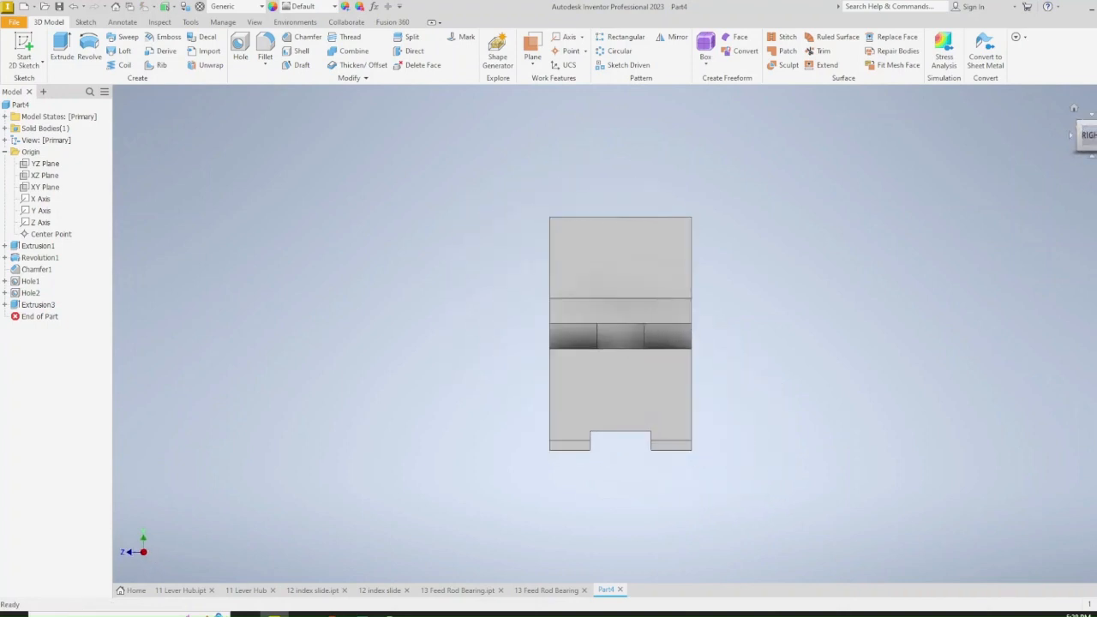
pyautogui.click(1079, 149)
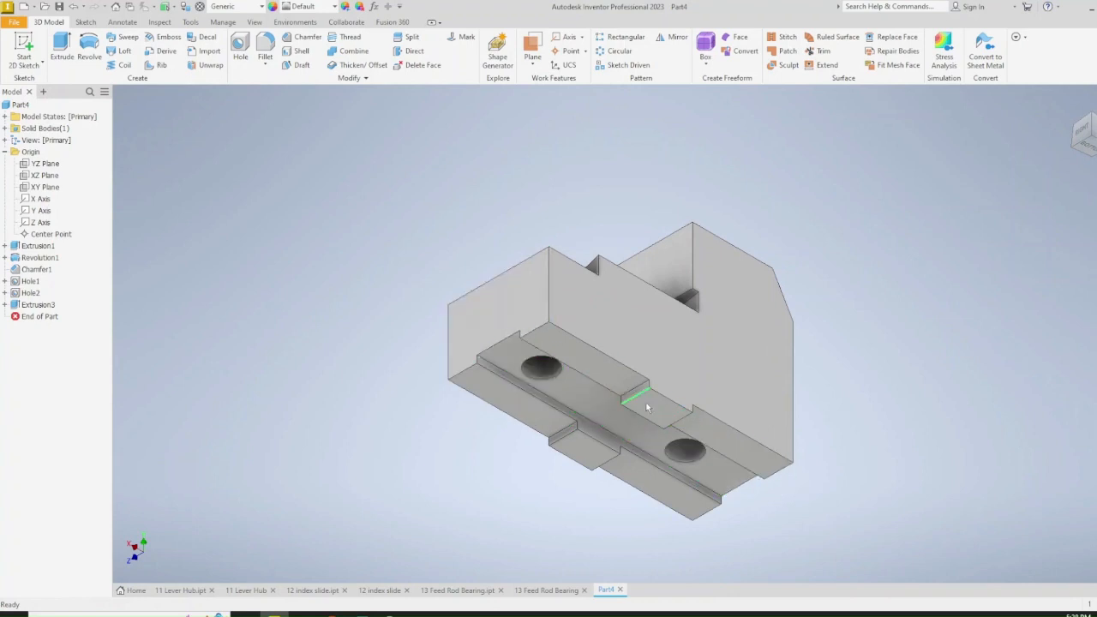
pyautogui.click(1078, 112)
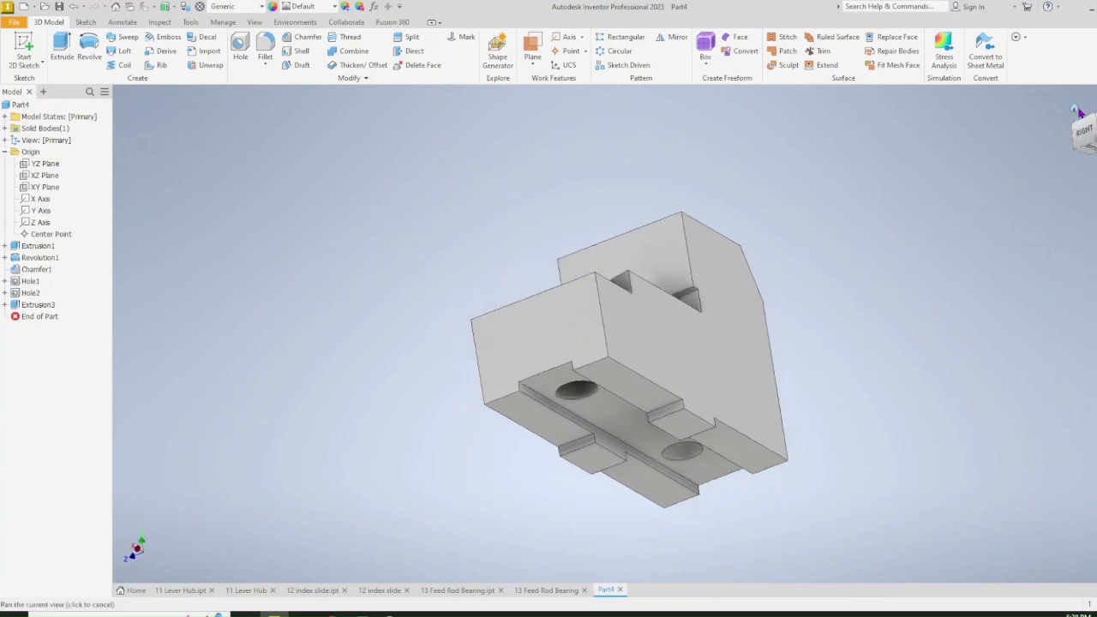
pyautogui.click(1078, 111)
pyautogui.hotkey('ctrl', 's')
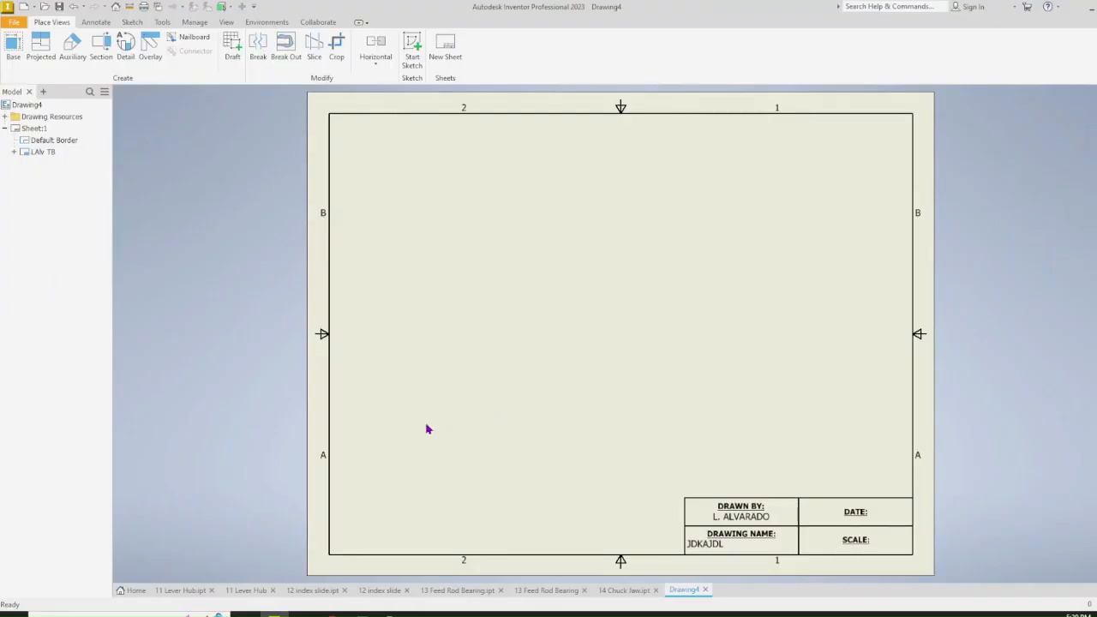
# Place a 1:1 front base view of the chuck jaw on the sheet, with projected top and right side views
pyautogui.click(13, 47)
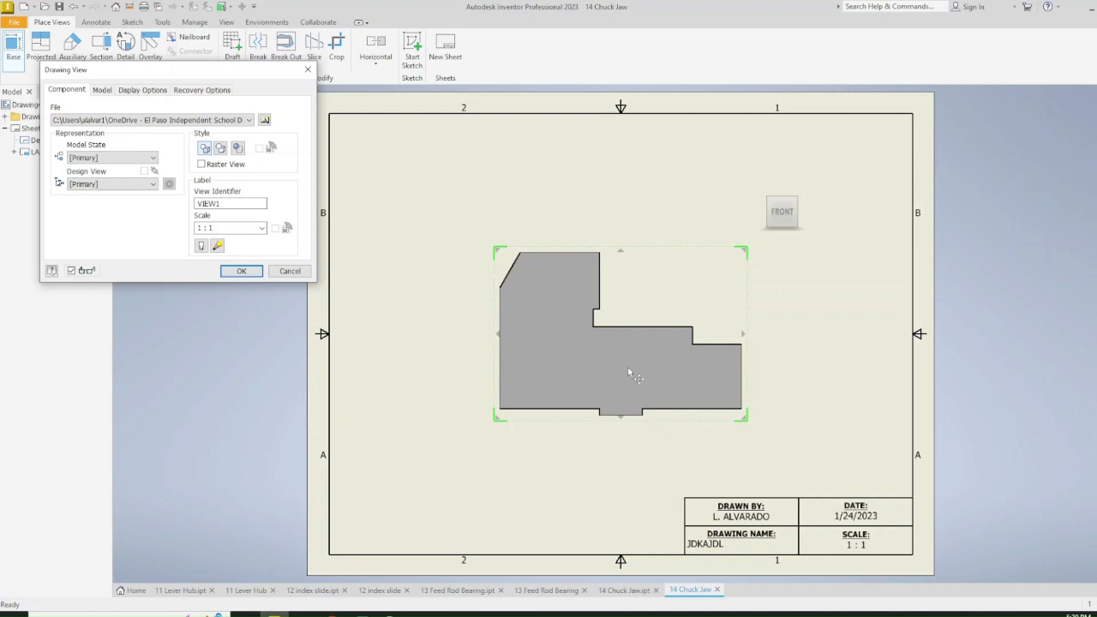
pyautogui.moveTo(624, 372); pyautogui.dragTo(520, 436)
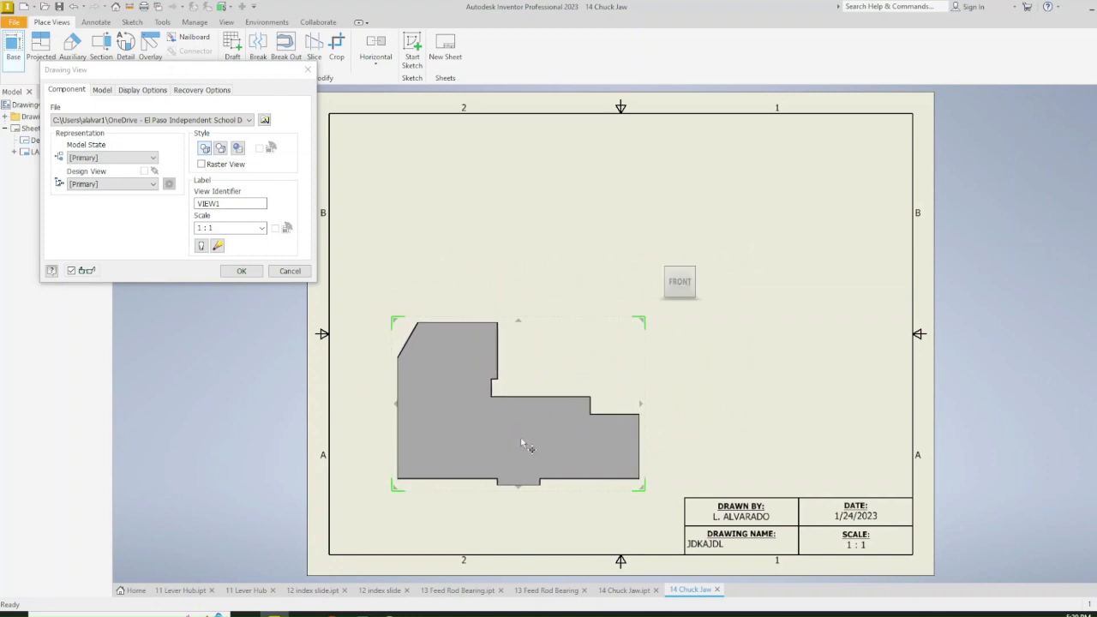
pyautogui.click(494, 206)
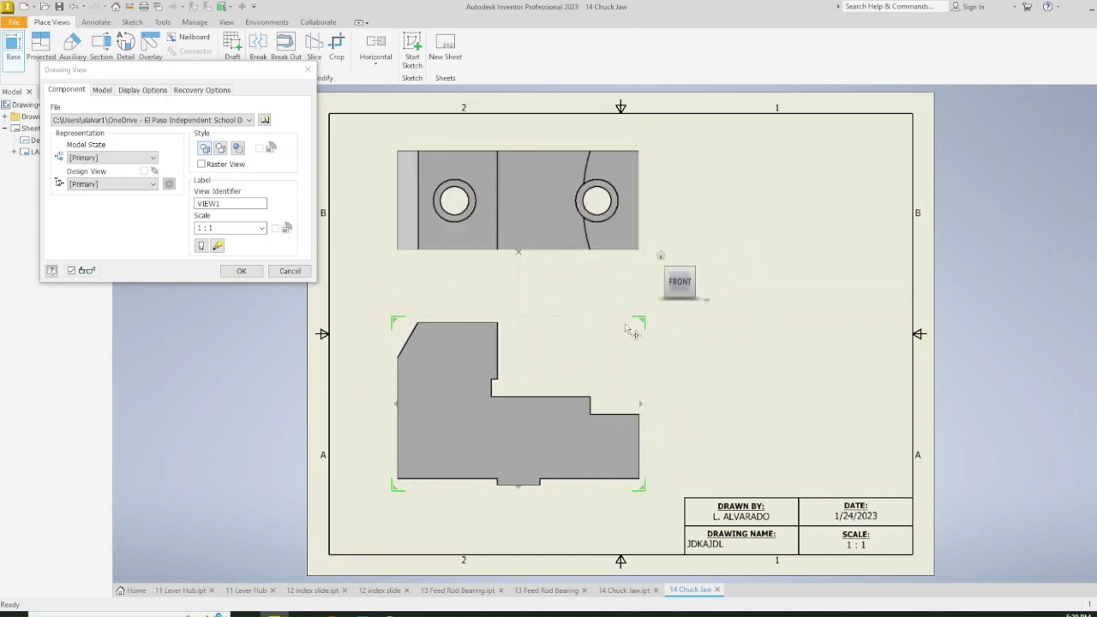
pyautogui.click(793, 420)
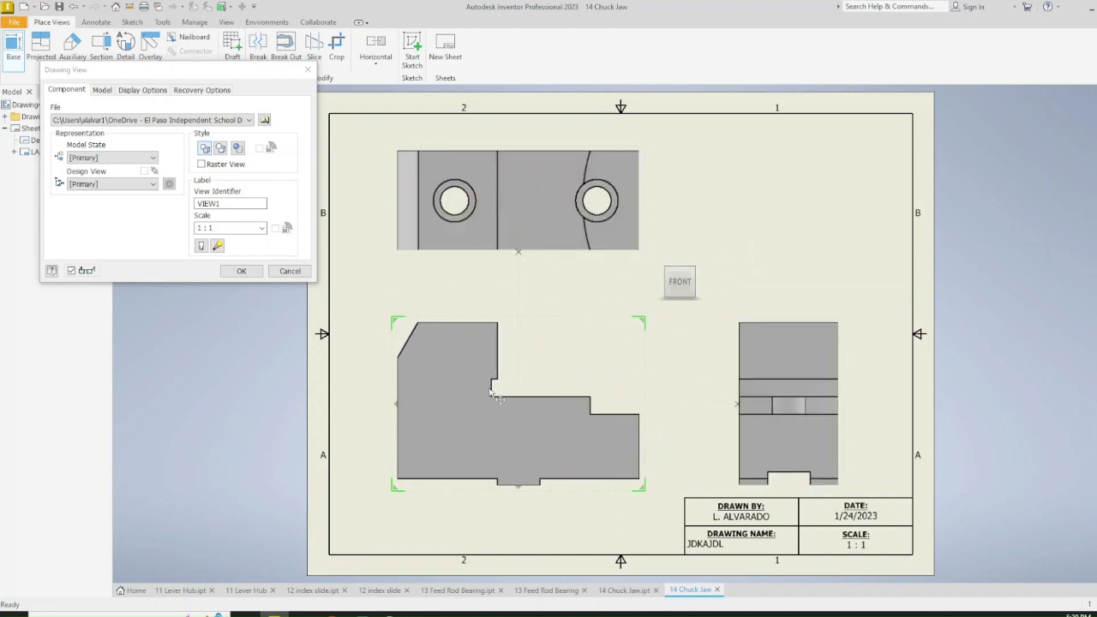
pyautogui.click(242, 271)
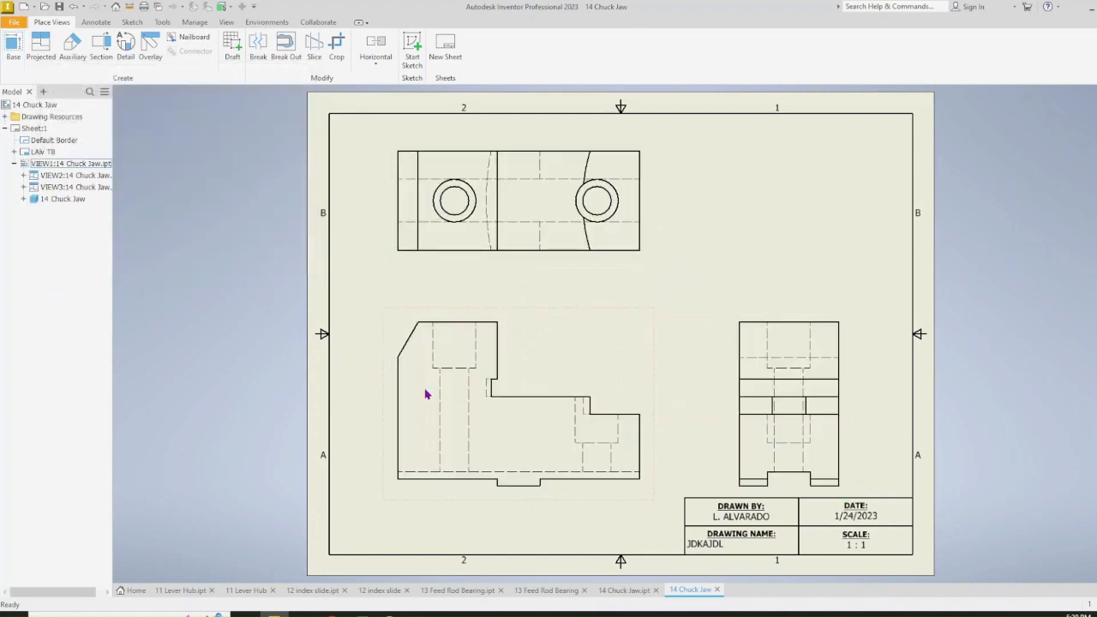
# Move the front view up slightly and set its scale to 3/4
pyautogui.click(520, 309)
pyautogui.moveTo(520, 310); pyautogui.dragTo(521, 299)
pyautogui.doubleClick(526, 301)
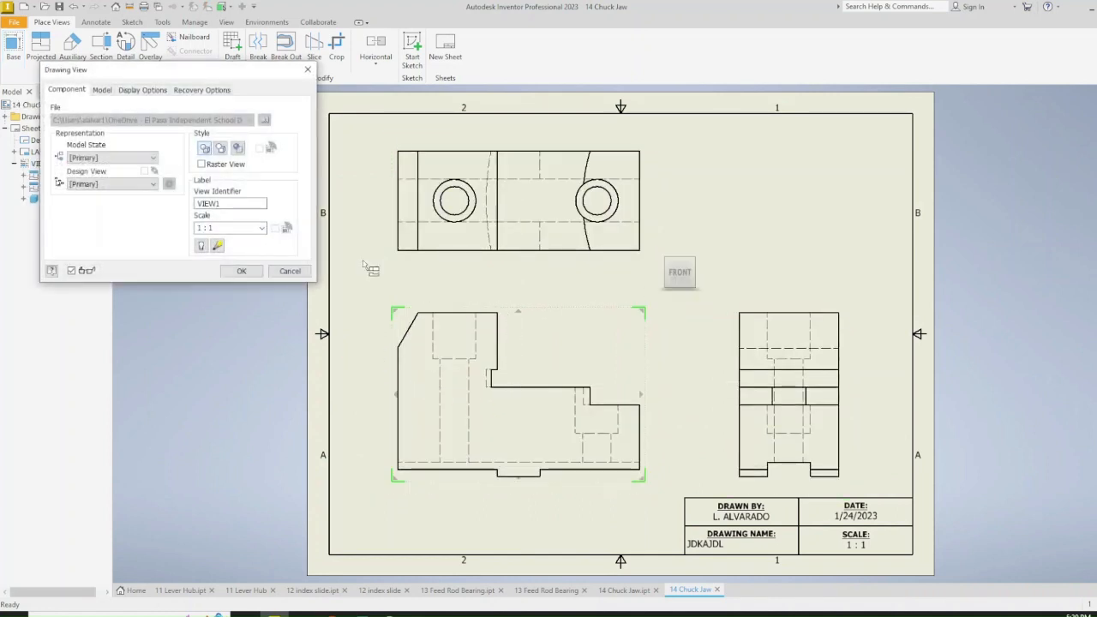
pyautogui.doubleClick(227, 228)
pyautogui.write('3/4')
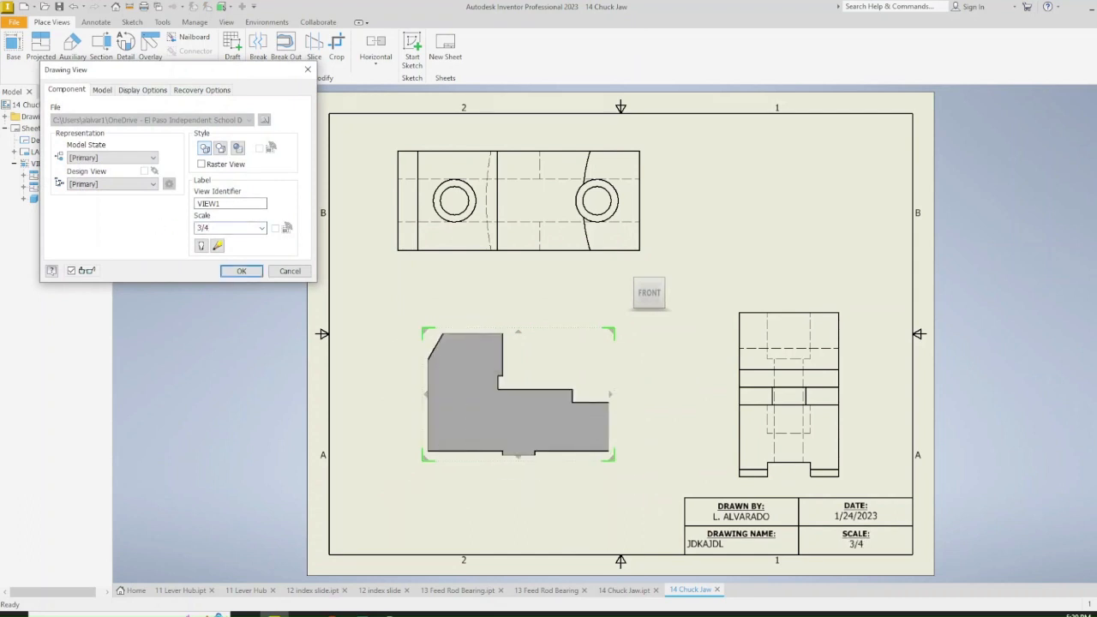
pyautogui.press('Return')
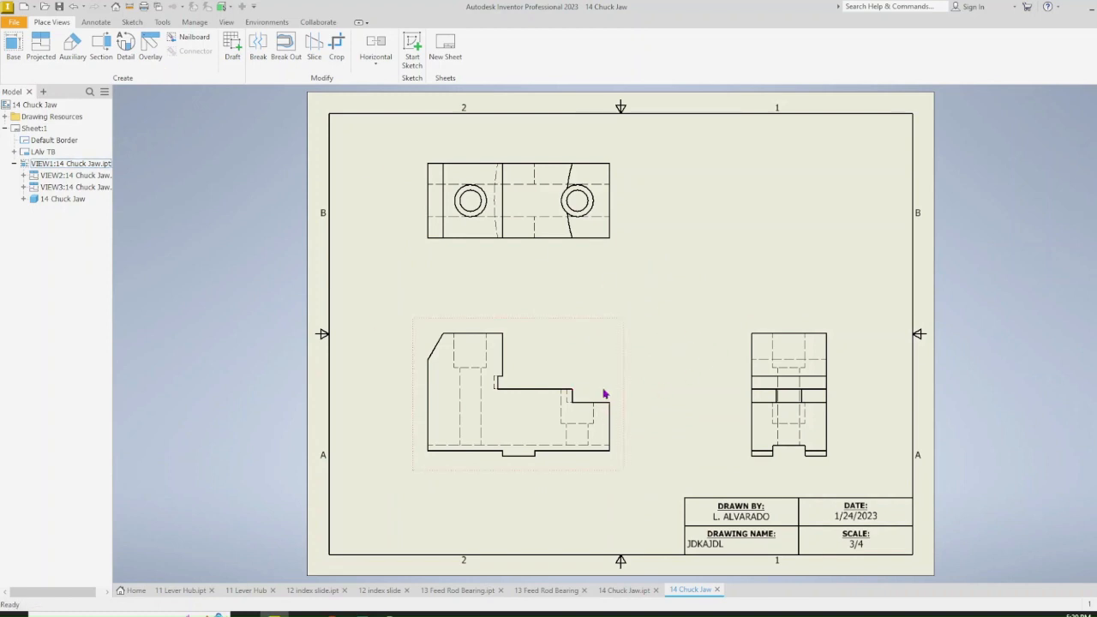
# Add center marks to both counterbored holes in the top view
pyautogui.click(95, 23)
pyautogui.click(476, 51)
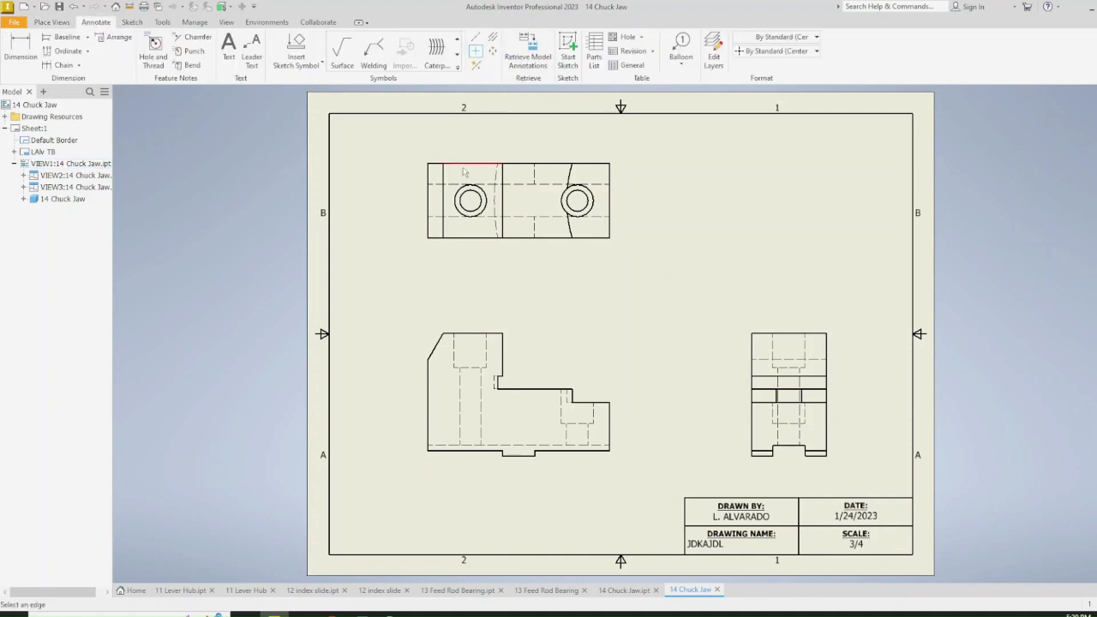
pyautogui.click(486, 200)
pyautogui.click(586, 204)
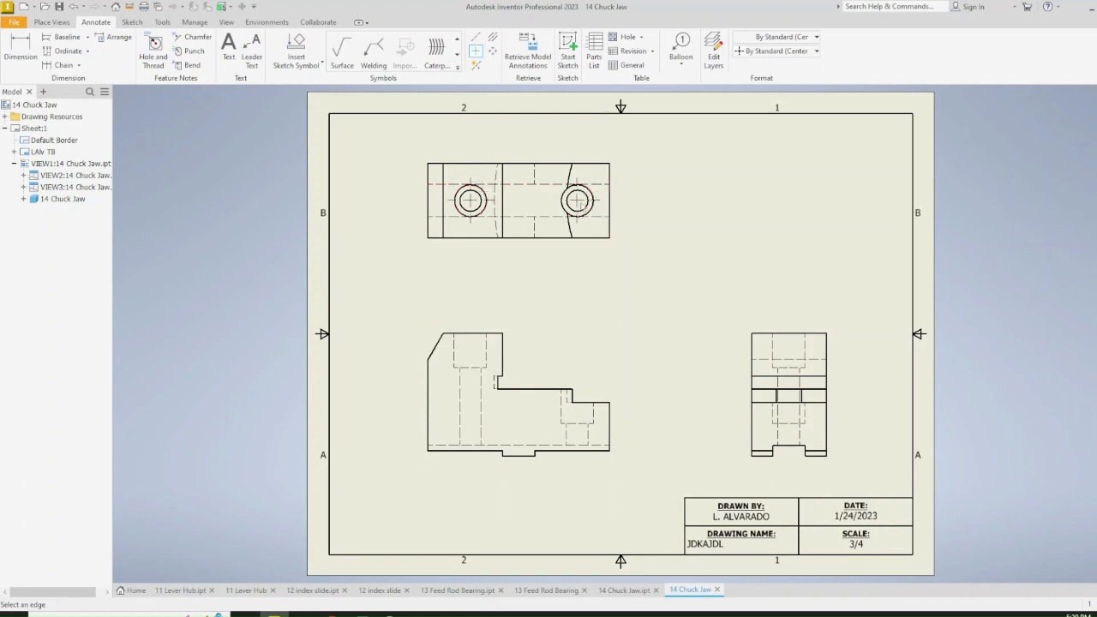
# Add bisector centerlines through both hidden holes in the front view and the hole in the side view
pyautogui.click(491, 38)
pyautogui.click(481, 399)
pyautogui.click(459, 405)
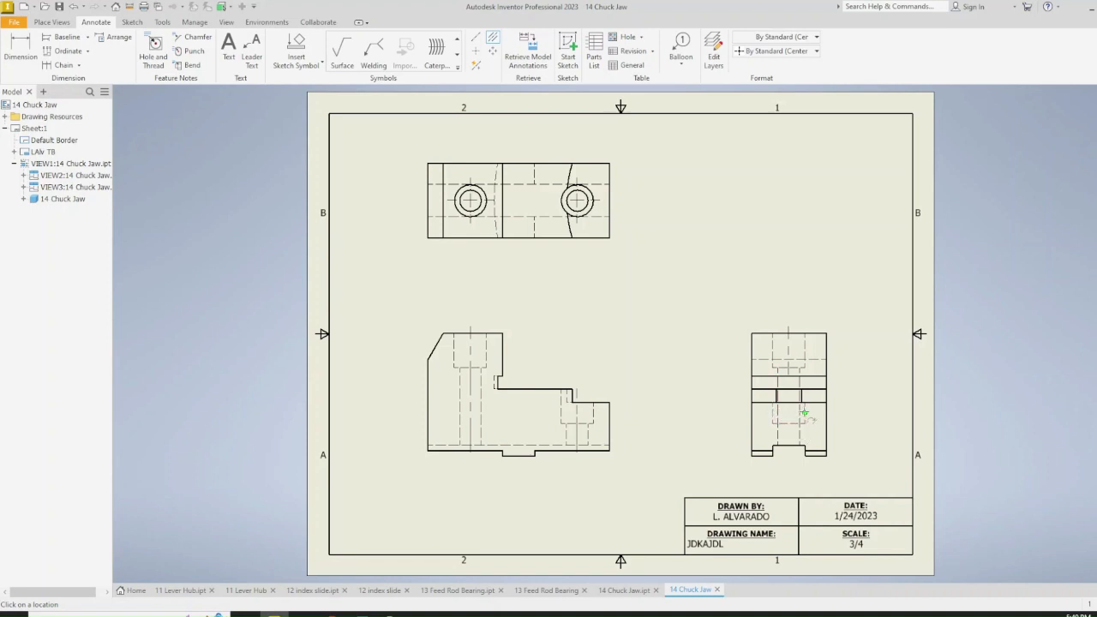
pyautogui.rightClick(888, 423)
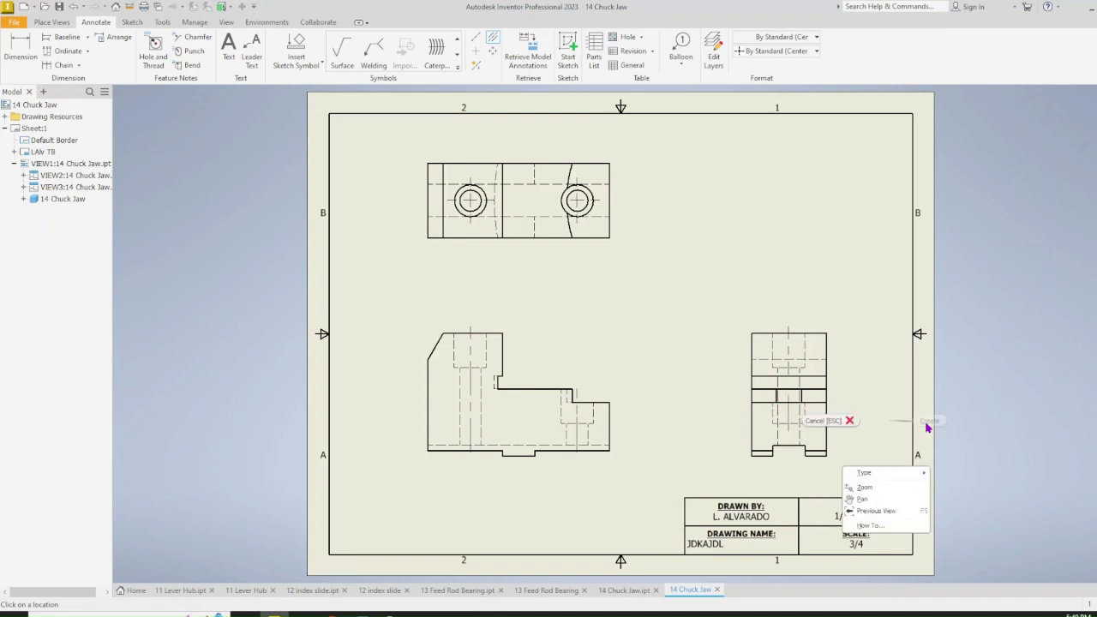
pyautogui.click(847, 423)
# Extend the side view's hole centerline down past the slot and the bottom of the view
pyautogui.moveTo(788, 430); pyautogui.dragTo(788, 459)
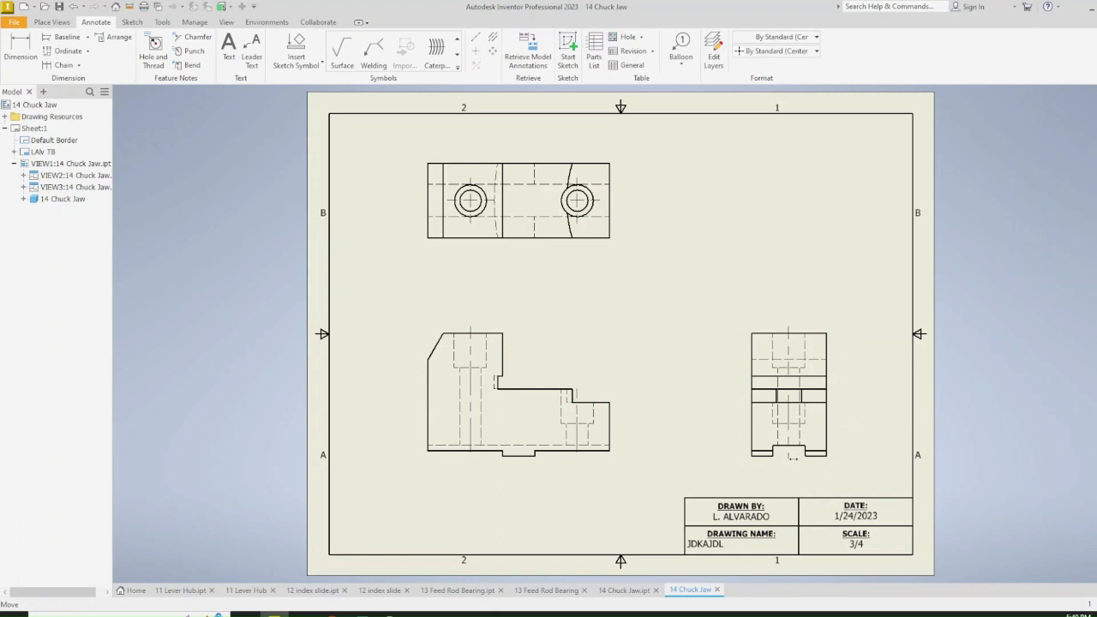
pyautogui.click(788, 326)
pyautogui.click(878, 352)
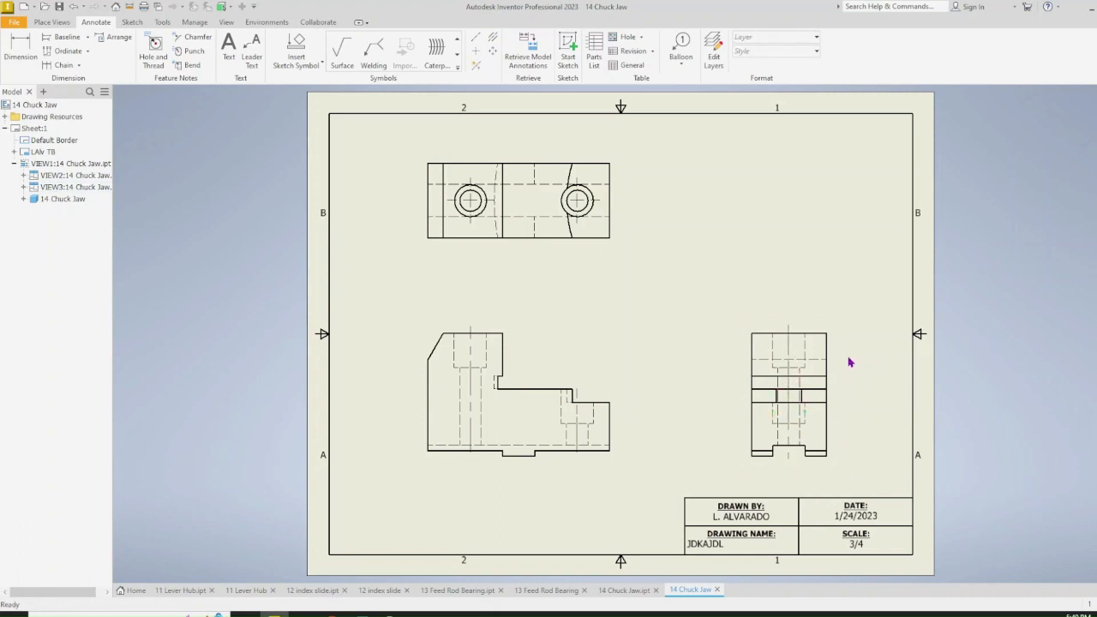